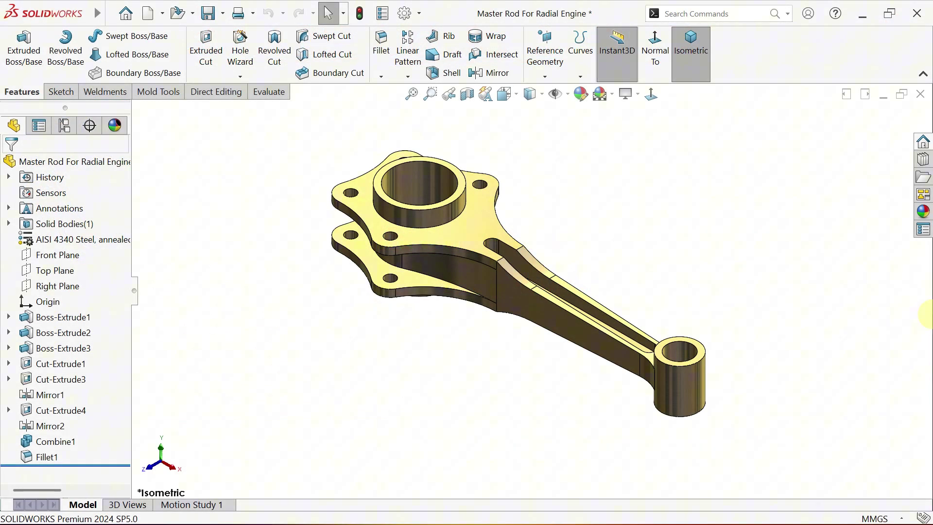
- Examine the finished master rod from all sides by rotating it through a full turn
key(Left)
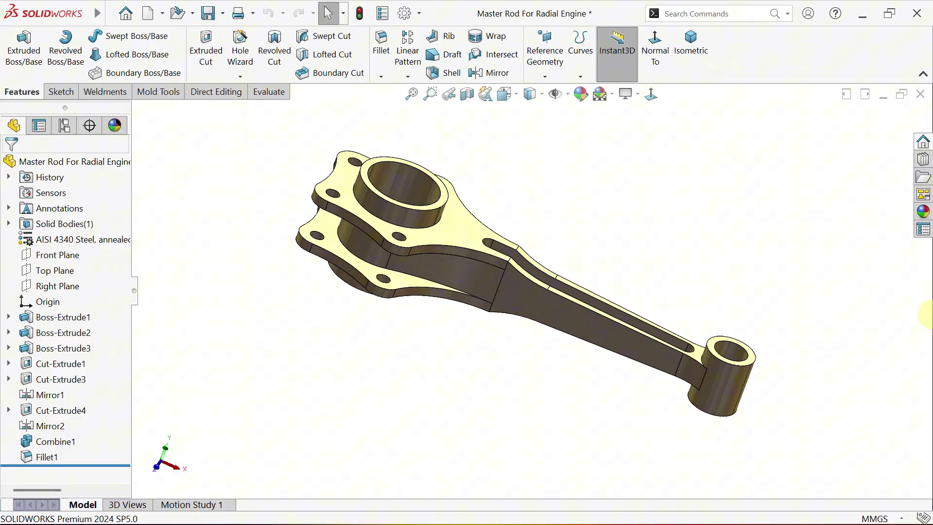
key(Left)
key(Left)
key(Left)
key(Left)
key(Left)
key(Left)
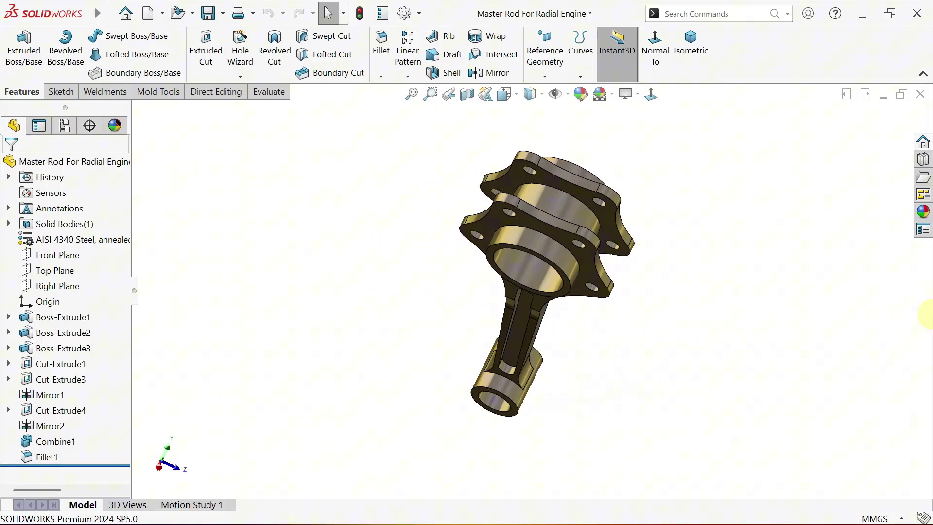
key(Left)
key(Left)
key(Left)
key(Left)
key(Left)
key(Left)
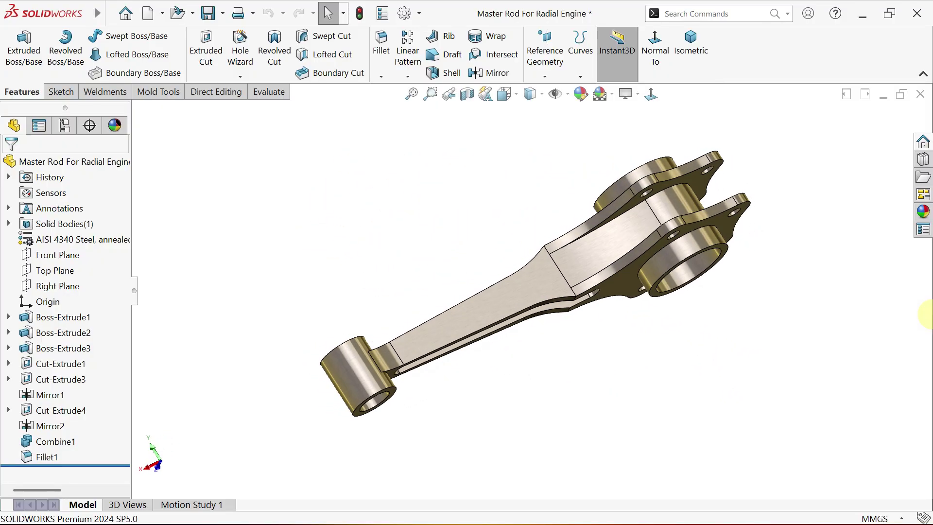
key(Left)
key(Left)
key(Left)
key(Left)
key(Left)
key(Left)
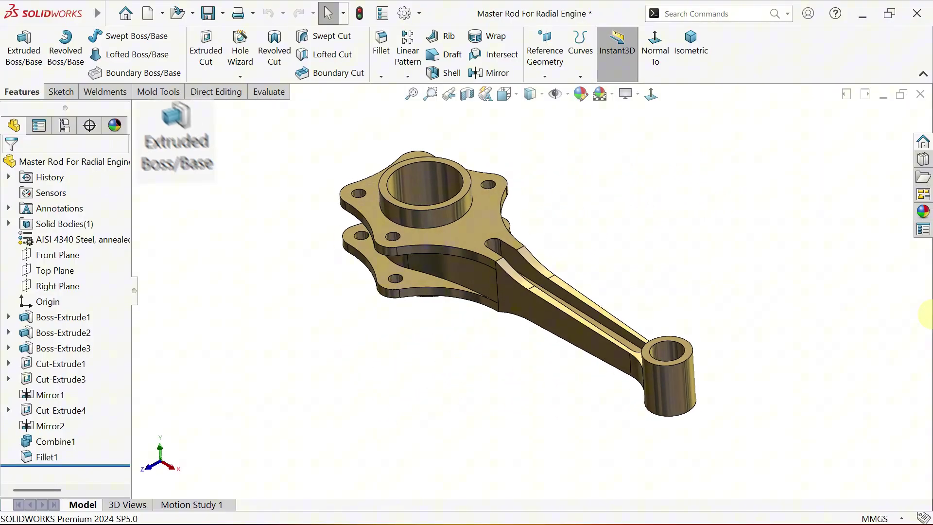
key(Left)
key(Left)
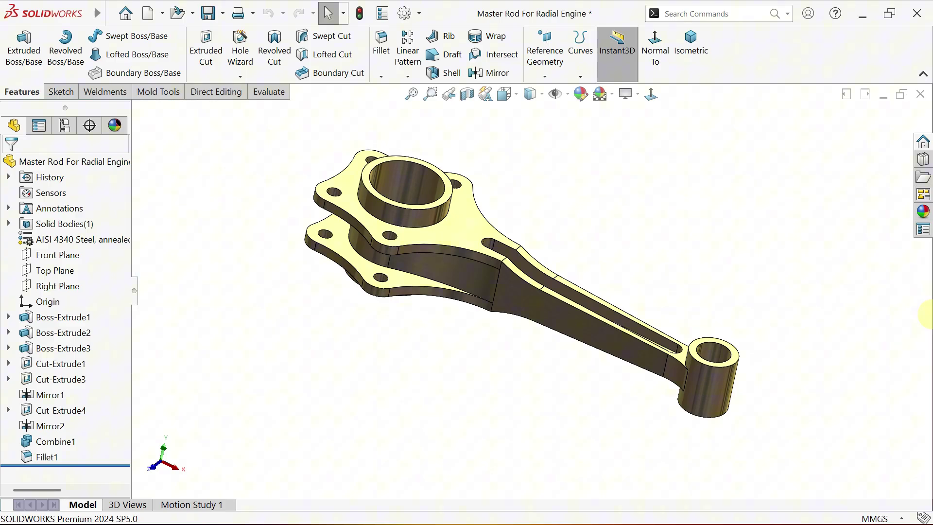
- Inspect the master rod in front and top views and in a section through the Front Plane
key(ctrl+1)
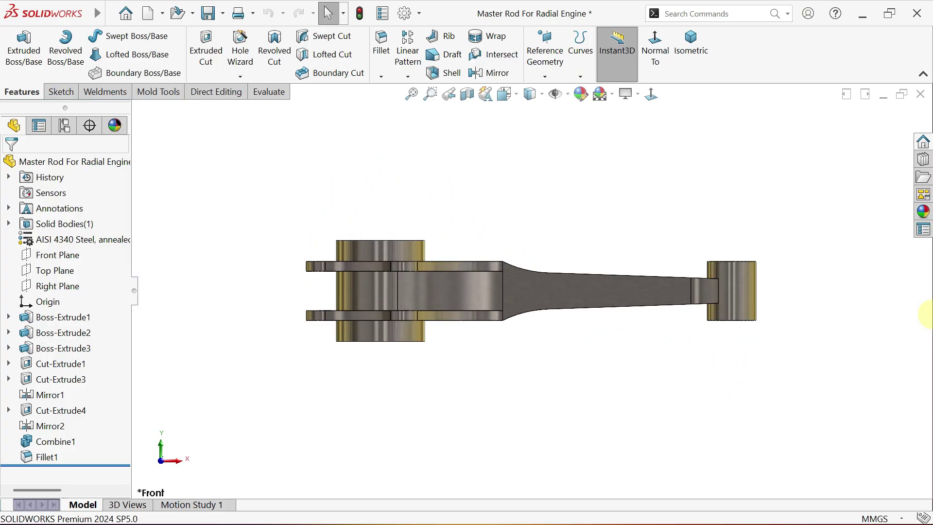
key(ctrl+5)
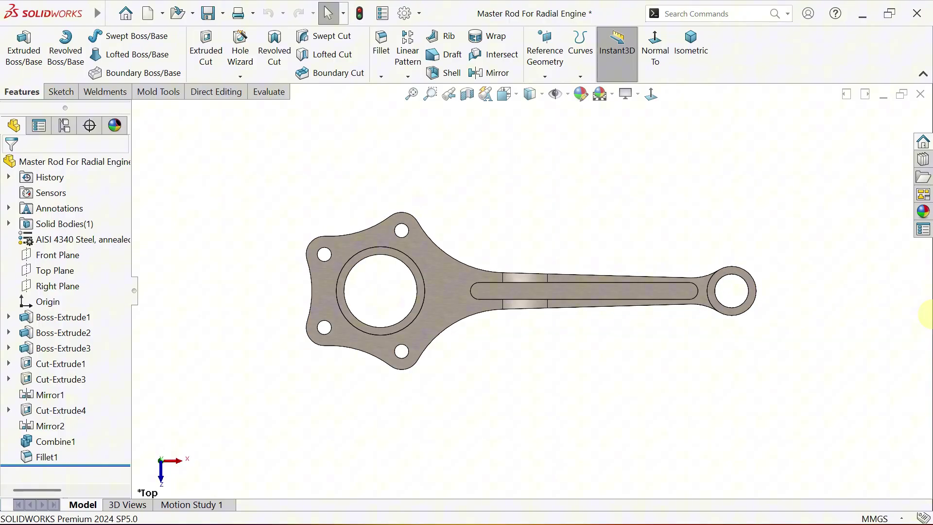
key(ctrl+1)
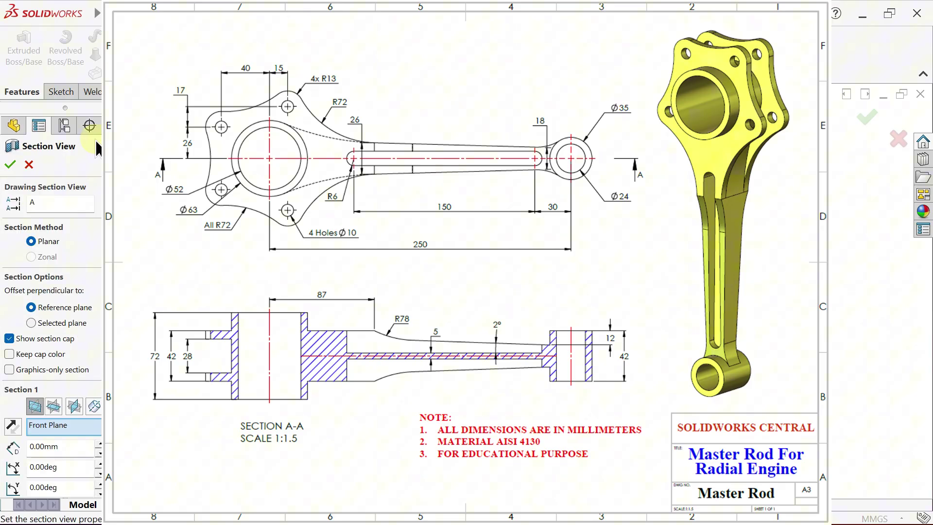
click(10, 166)
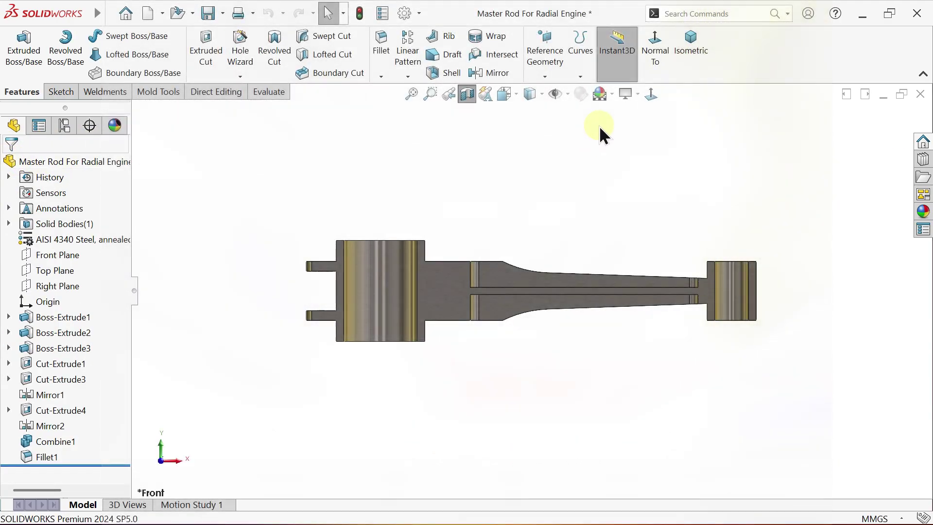
click(625, 96)
click(625, 114)
middle_drag(540, 240, 532, 256)
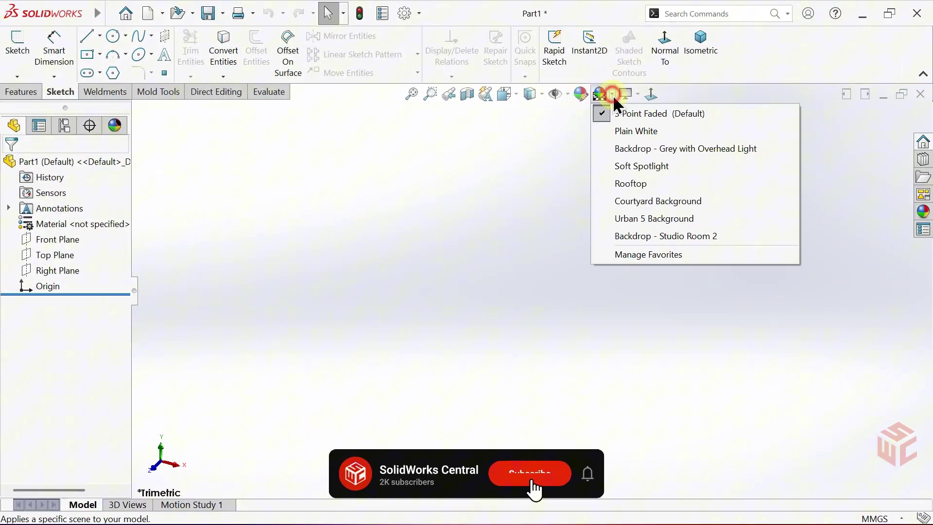
- Apply the Plain White scene to the new part and start a sketch on the Top Plane
click(604, 131)
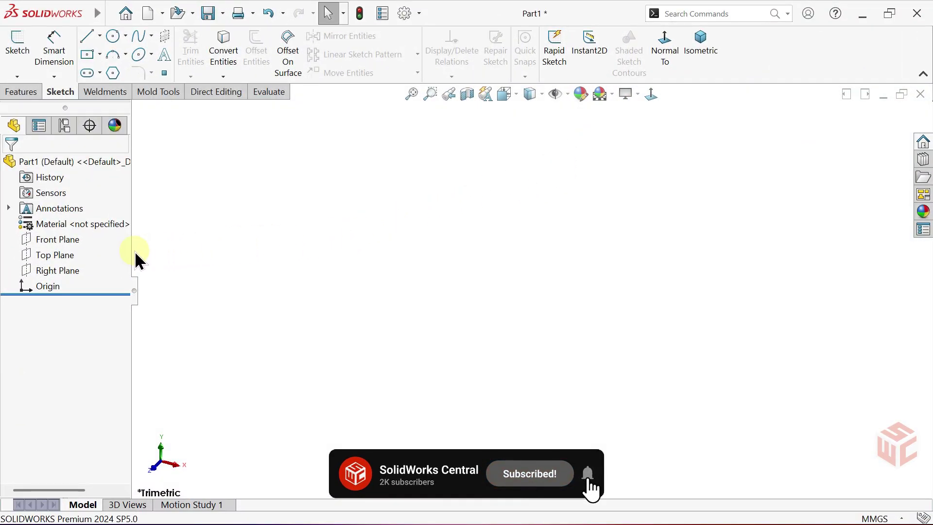
click(66, 255)
click(80, 237)
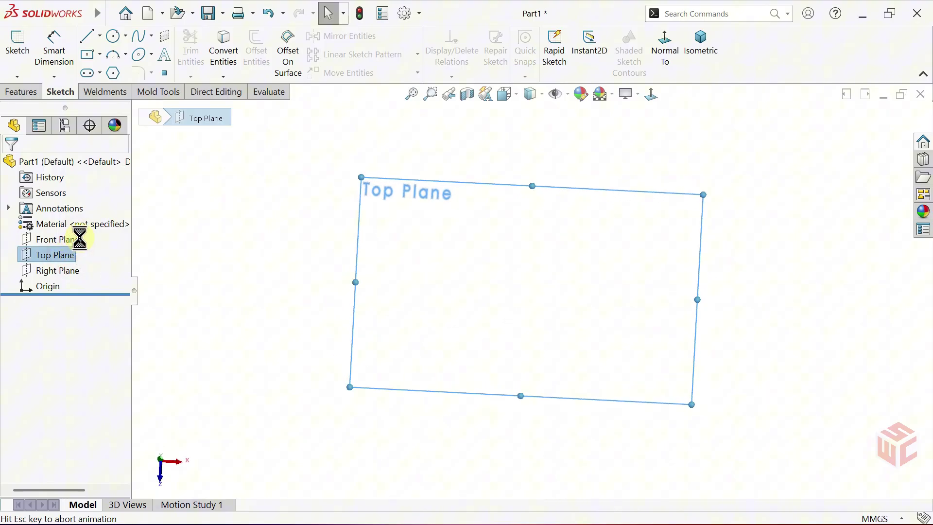
- Draw a horizontal centerline about 133 mm long extending in the positive X direction from the origin
click(100, 36)
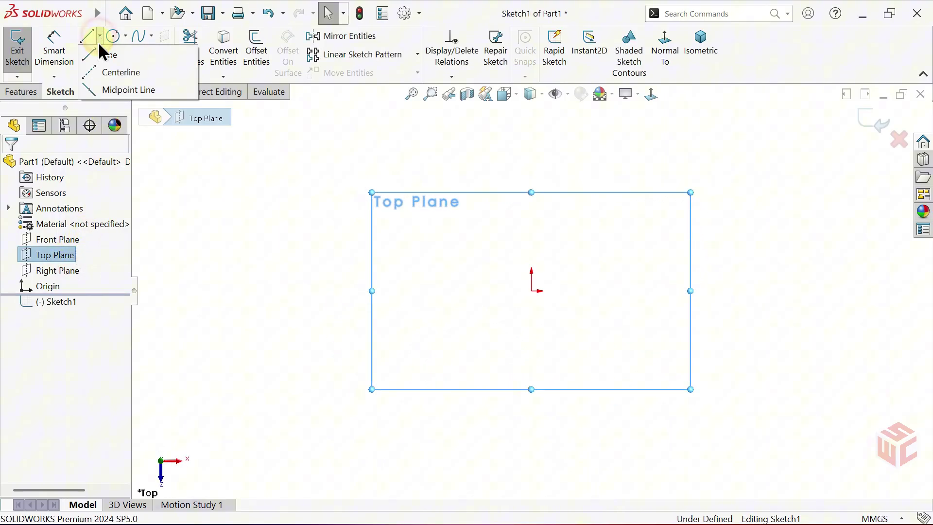
click(96, 73)
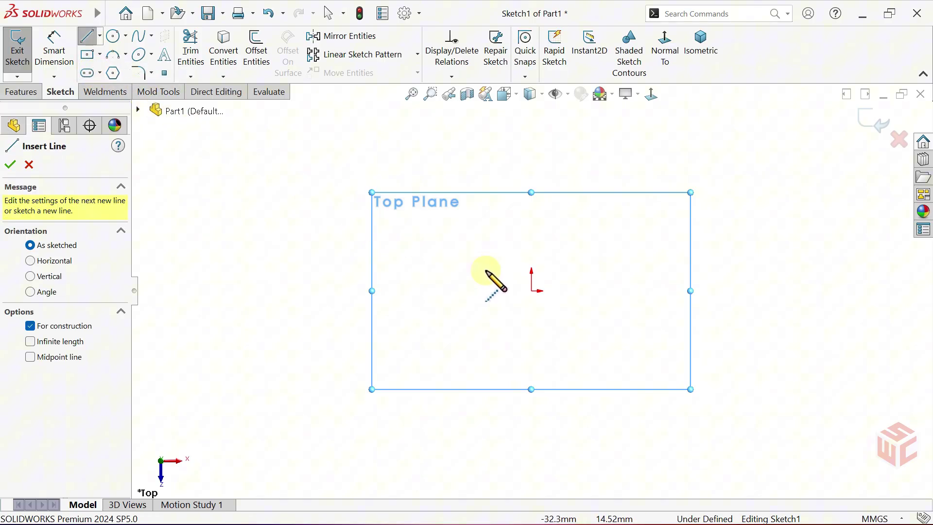
click(531, 291)
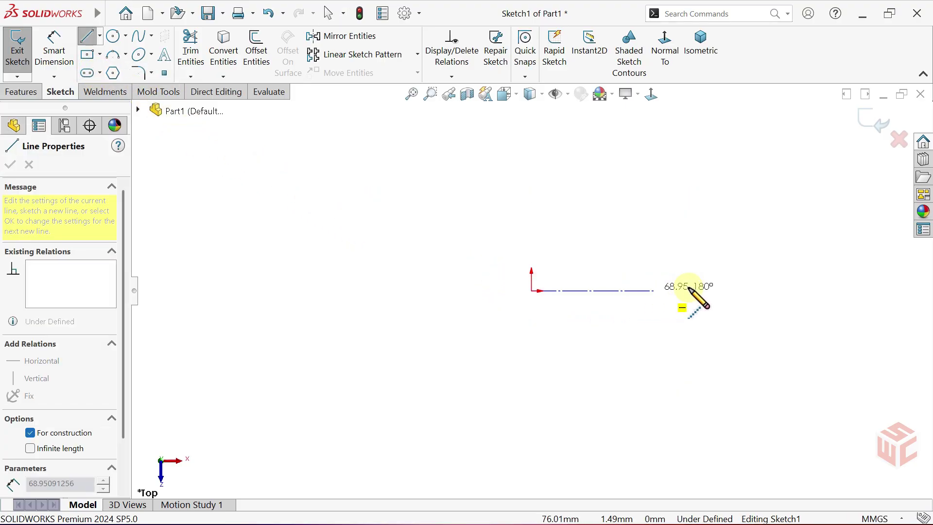
click(770, 291)
right_click(787, 287)
click(787, 289)
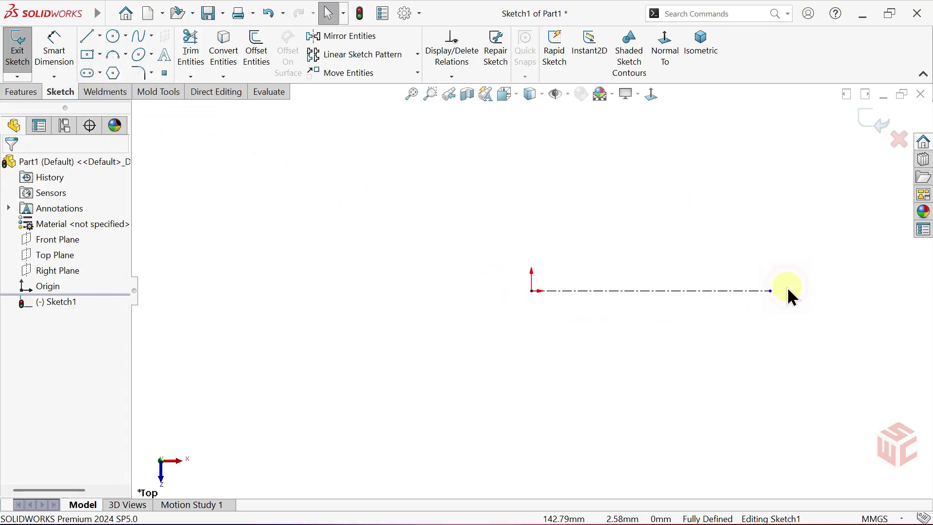
- Draw two concentric circles centred on the origin, with radii of about 15.8 mm and 11.2 mm
click(411, 94)
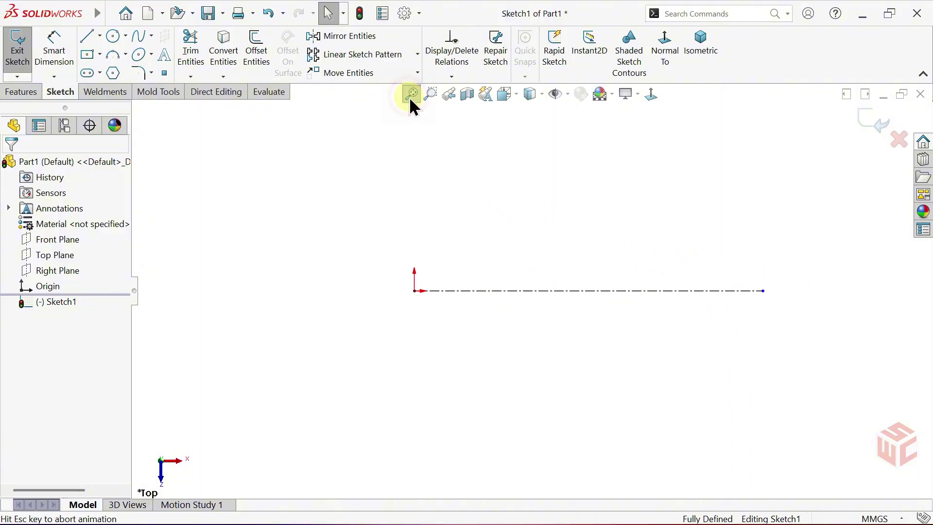
click(111, 36)
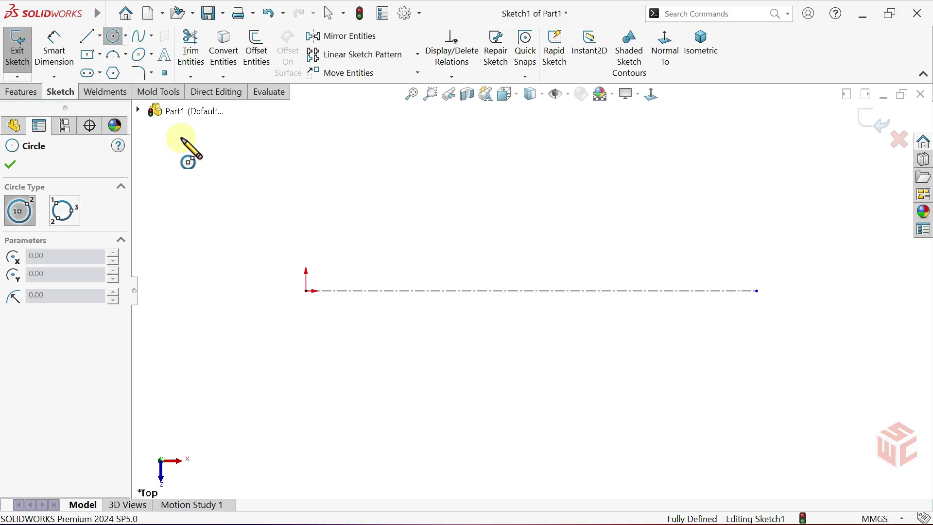
click(307, 291)
click(284, 340)
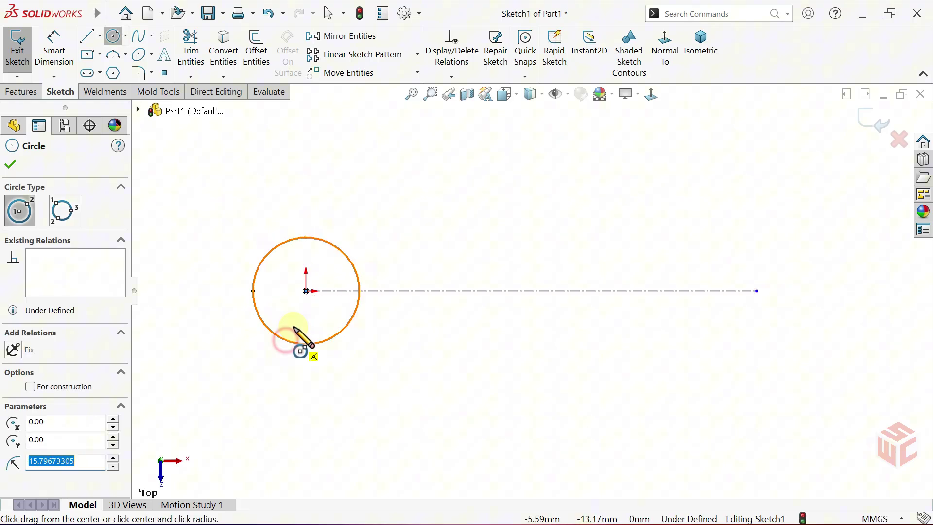
click(306, 290)
click(290, 325)
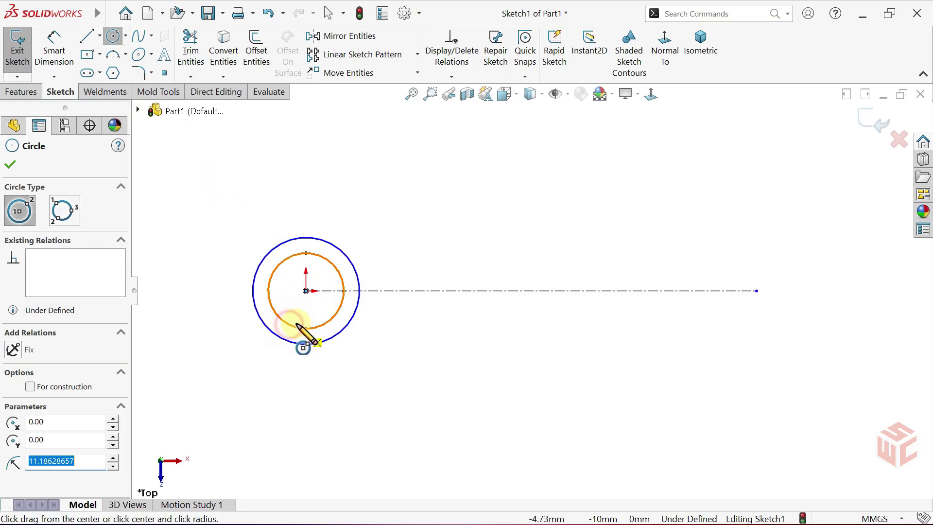
- Draw two concentric circles at the centerline's far end, the outer one with a radius of about 9.7 mm
click(757, 290)
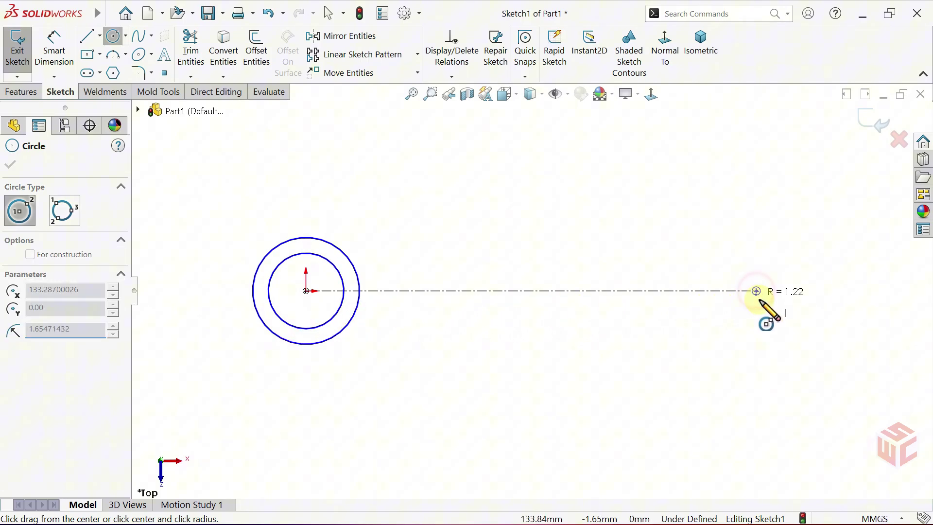
click(765, 311)
click(757, 291)
click(779, 315)
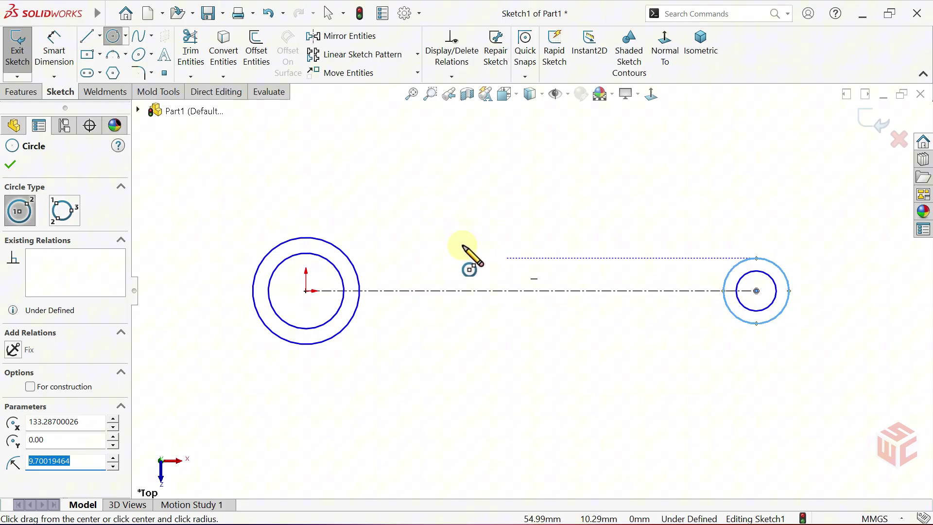
- Dimension the centerline's length as 250 mm, placing the dimension below the circles
click(60, 60)
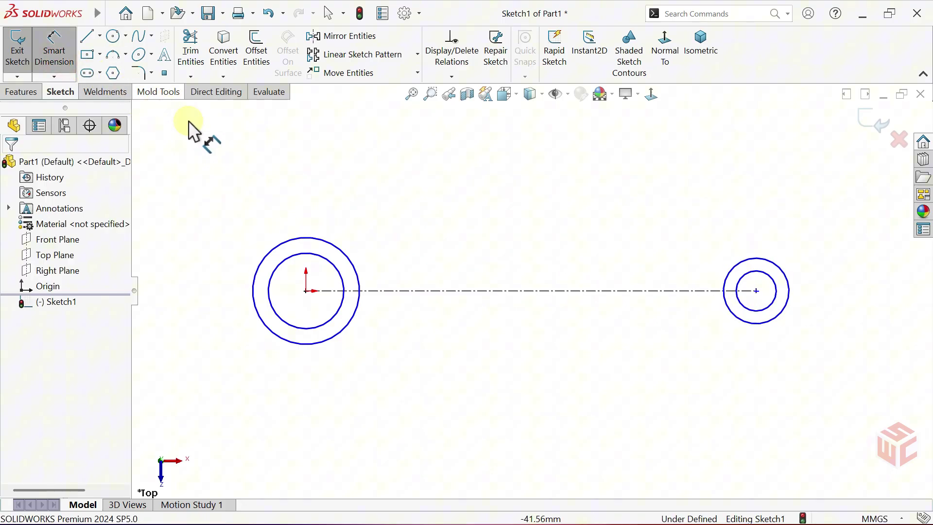
click(523, 290)
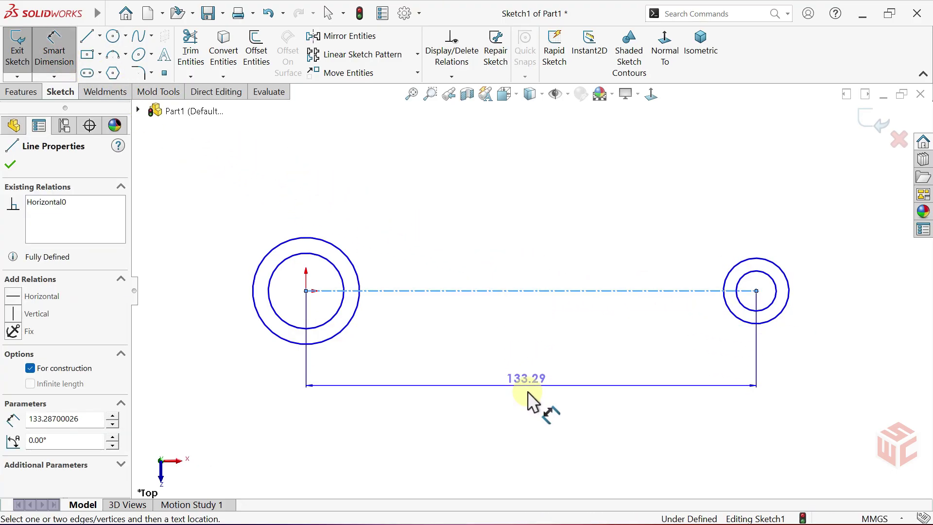
click(536, 403)
text(250)
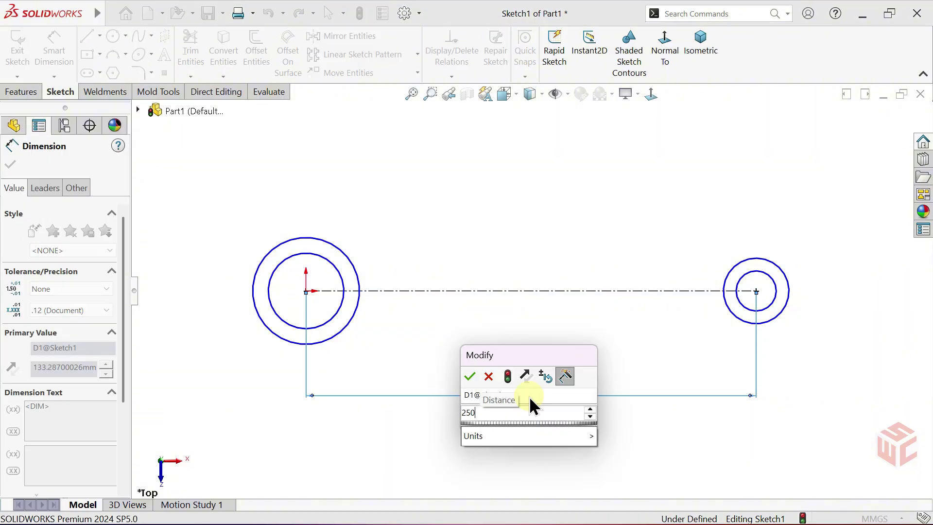
key(Return)
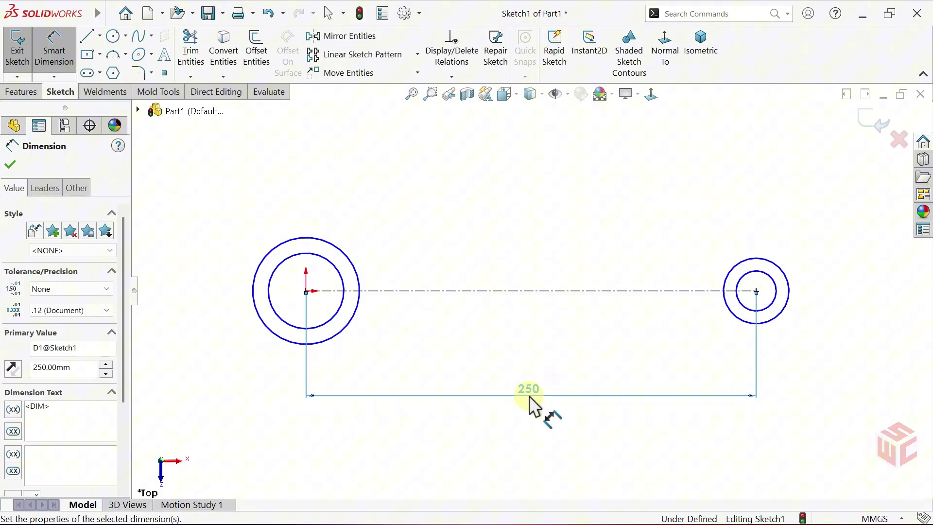
- Dimension the circles at the origin with diameters of 52 mm for the inner and 63 mm for the outer
click(297, 331)
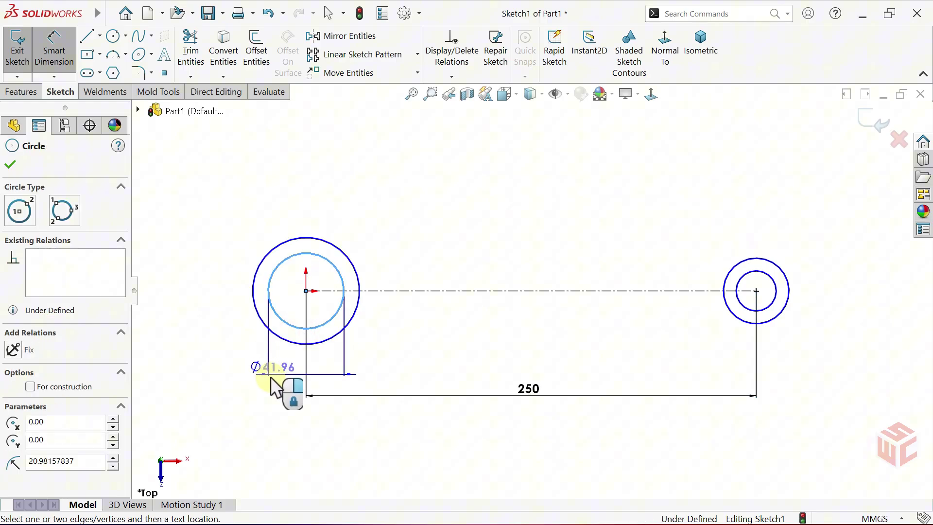
click(265, 380)
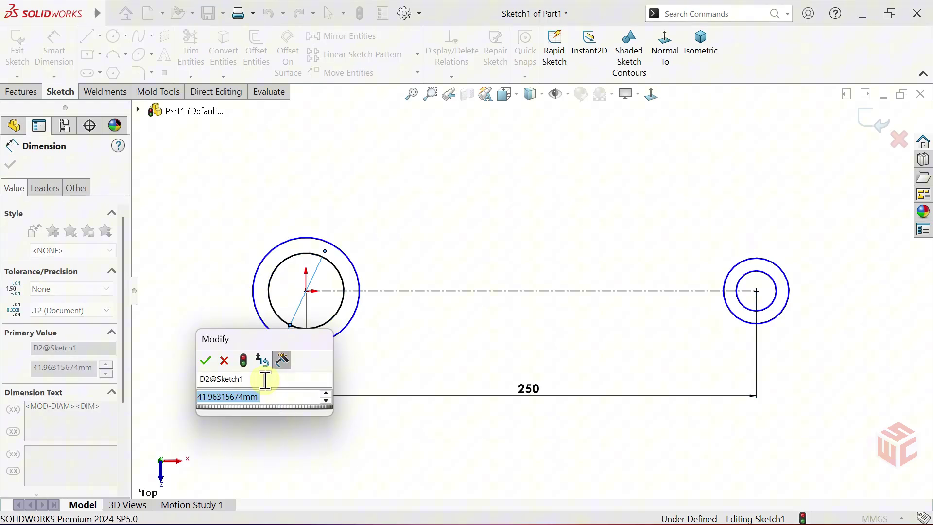
text(52)
key(Return)
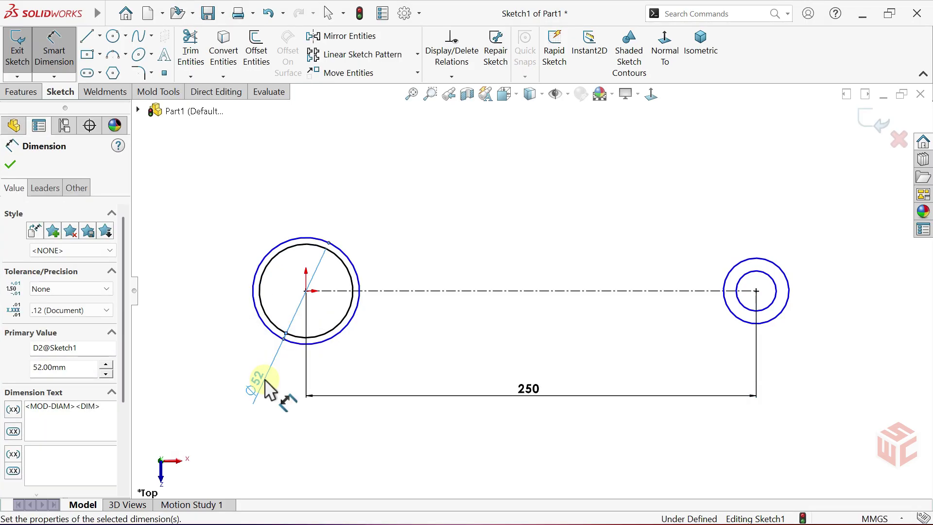
click(267, 328)
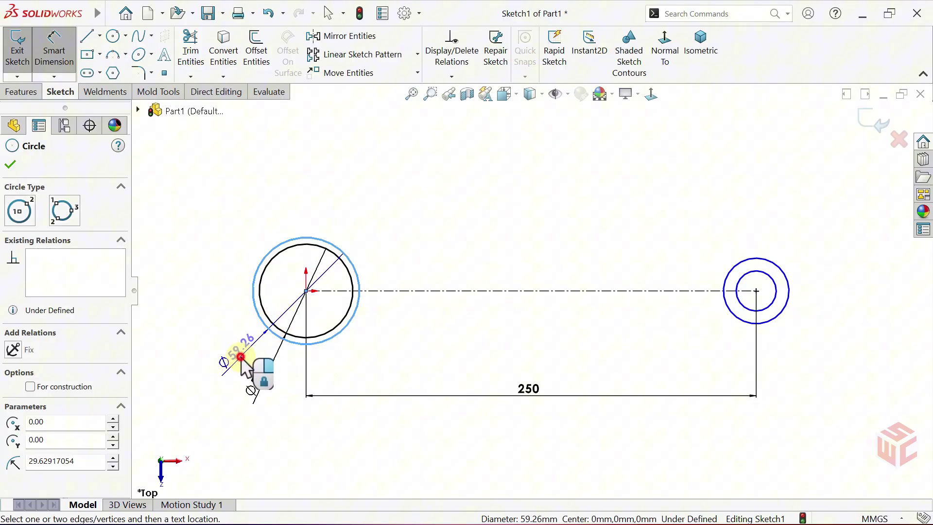
click(242, 359)
text(63)
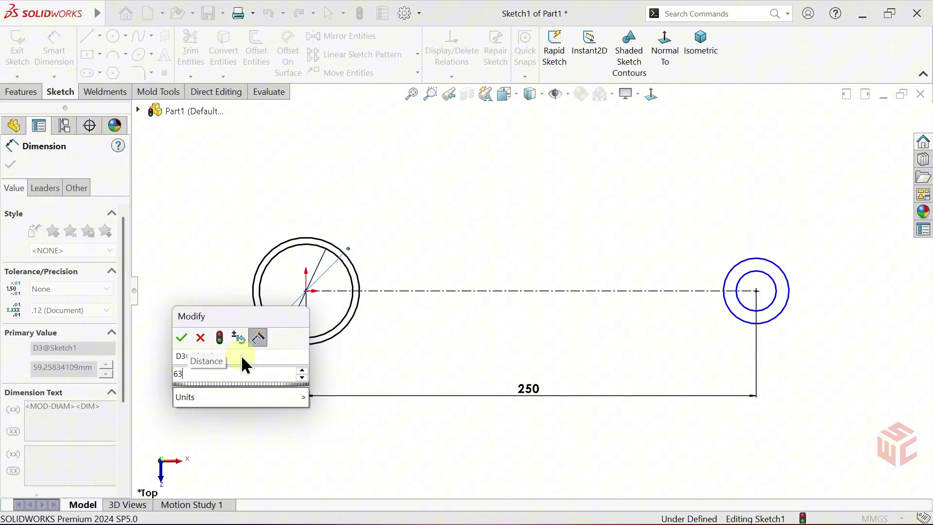
key(Return)
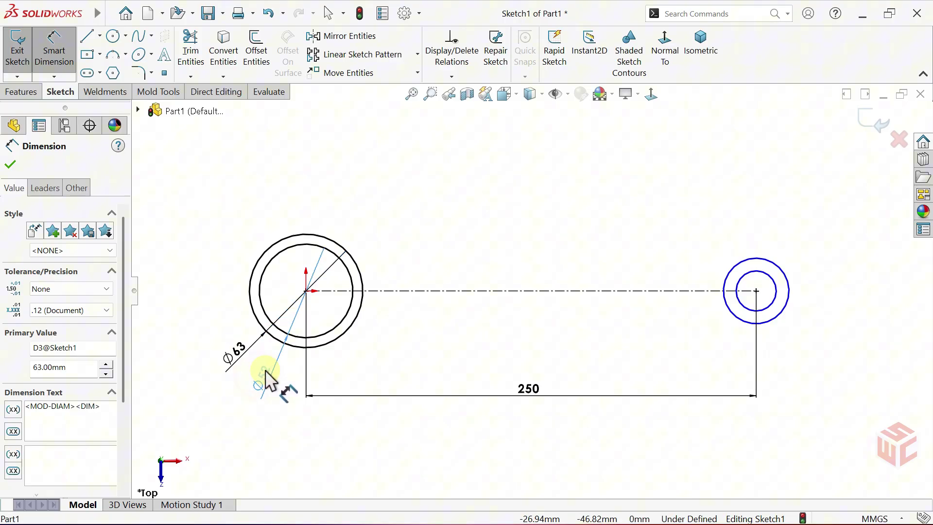
click(264, 376)
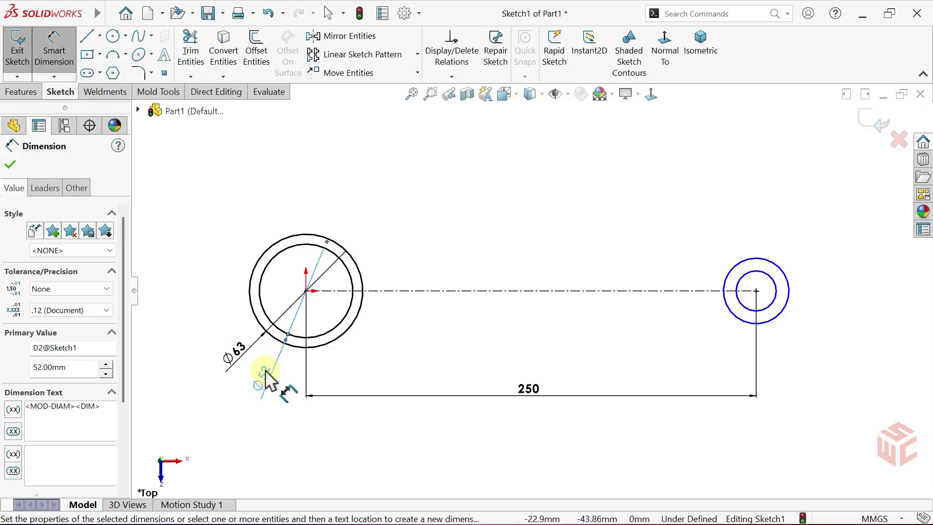
- Dimension the inner circle at the centerline's far end with a diameter of 24 mm
click(767, 307)
click(788, 351)
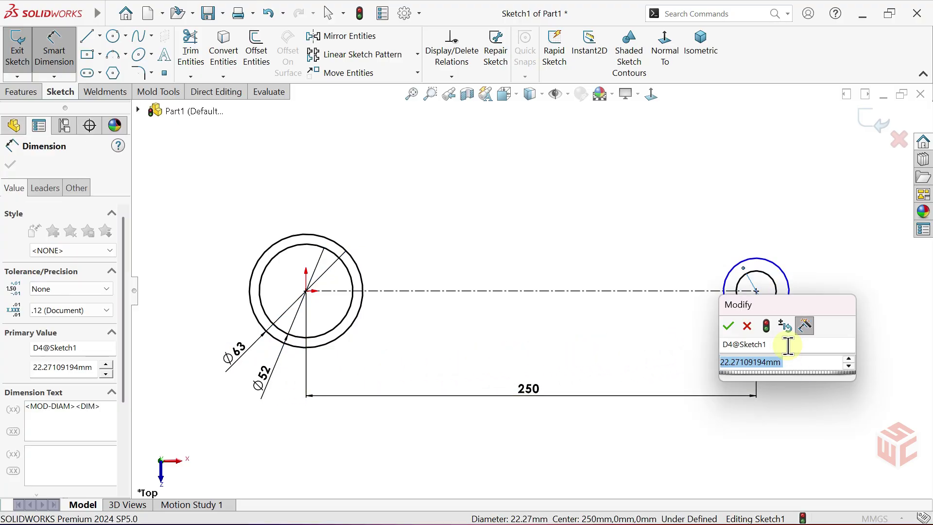
text(22)
key(Return)
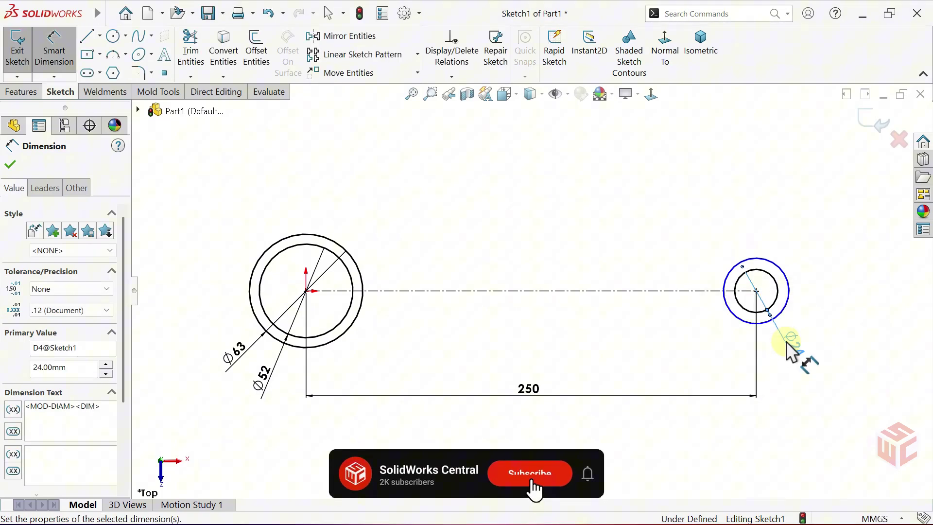
- Dimension the outer circle at the centerline's far end with a diameter of 35 mm
click(782, 270)
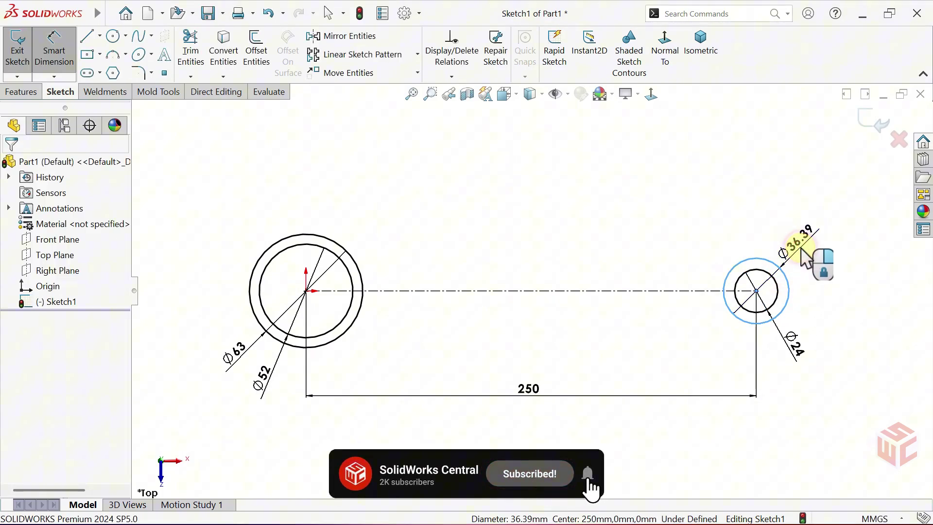
click(801, 248)
text(35)
key(Return)
right_click(803, 265)
click(804, 313)
- Draw two separate circles above the origin boss, one up and left with radius about 18 mm, one up and right about 10 mm
mouse_move(525, 298)
ctrl+middle_down()
mouse_move(537, 285)
mouse_move(674, 325)
ctrl+middle_up()
shift+middle_drag(479, 297, 479, 283)
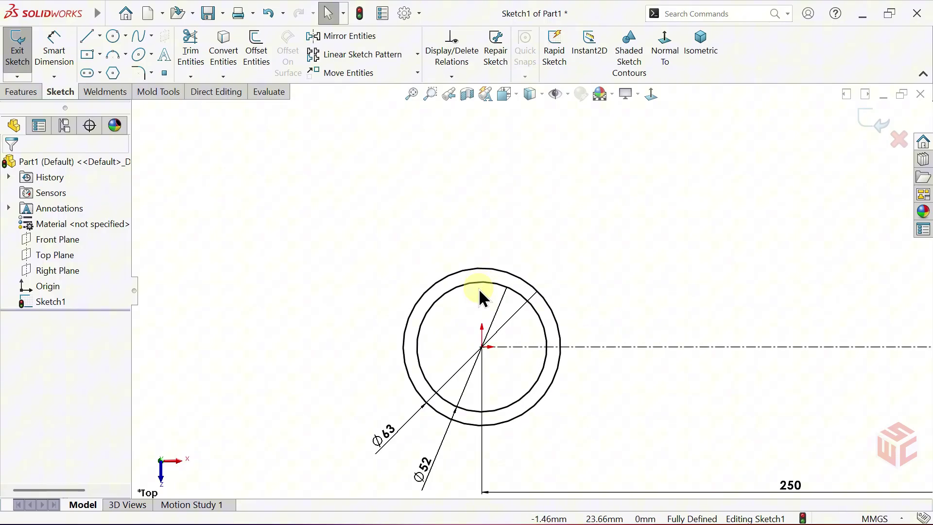
click(113, 36)
click(327, 249)
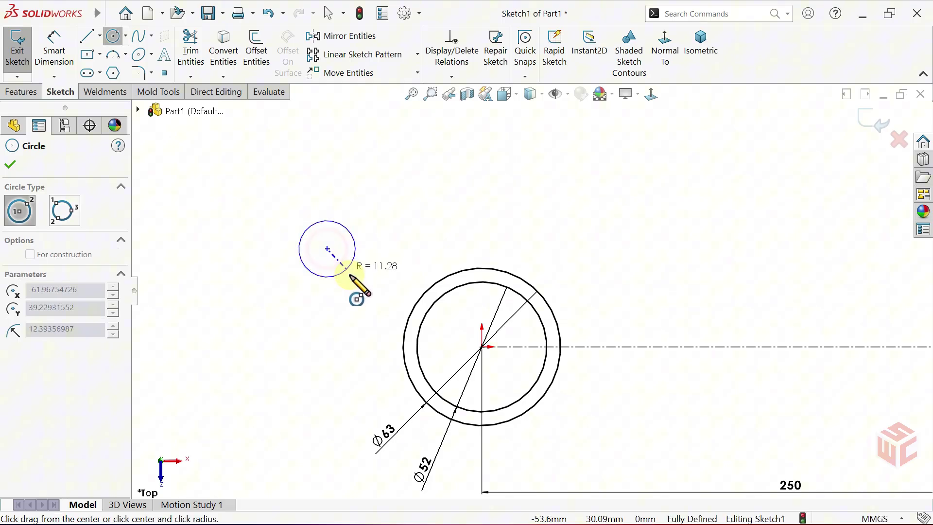
click(365, 273)
click(546, 211)
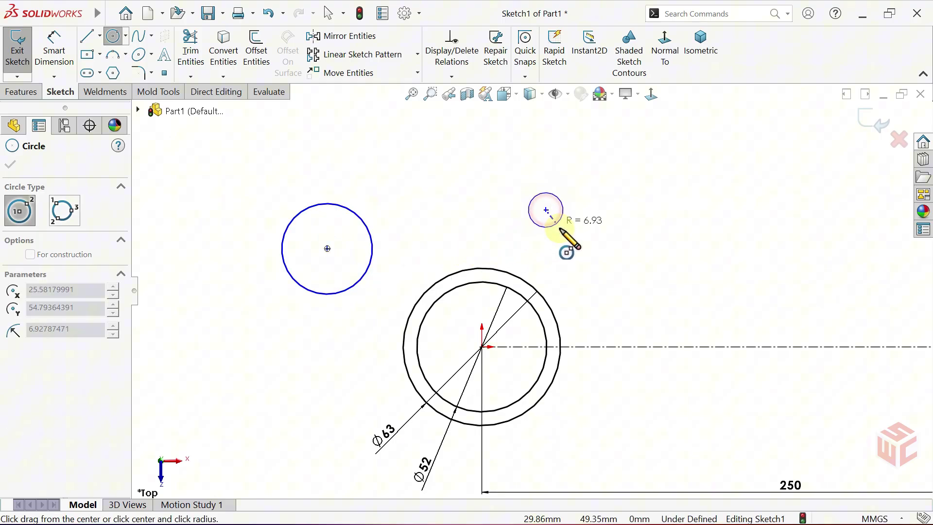
click(562, 232)
right_click(590, 227)
click(595, 228)
- Make the two new circles above the origin boss equal in size
click(565, 229)
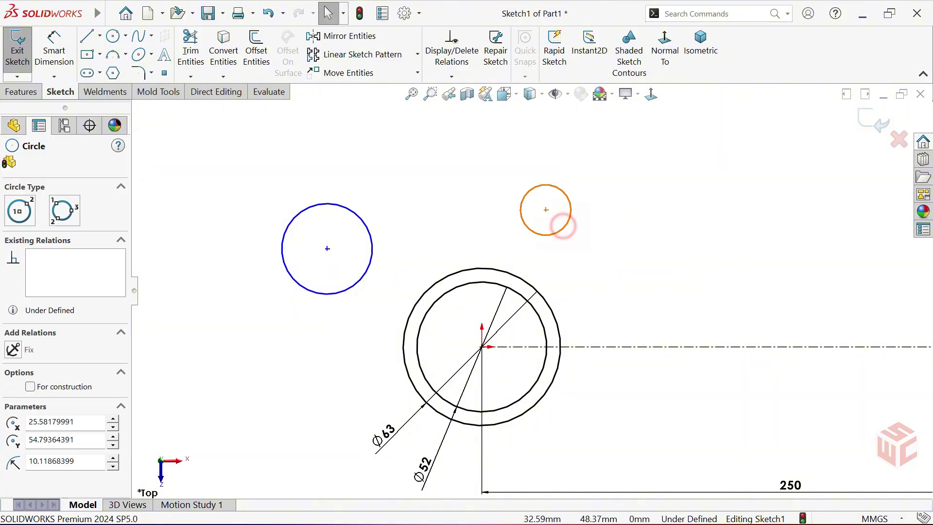
ctrl+click(374, 251)
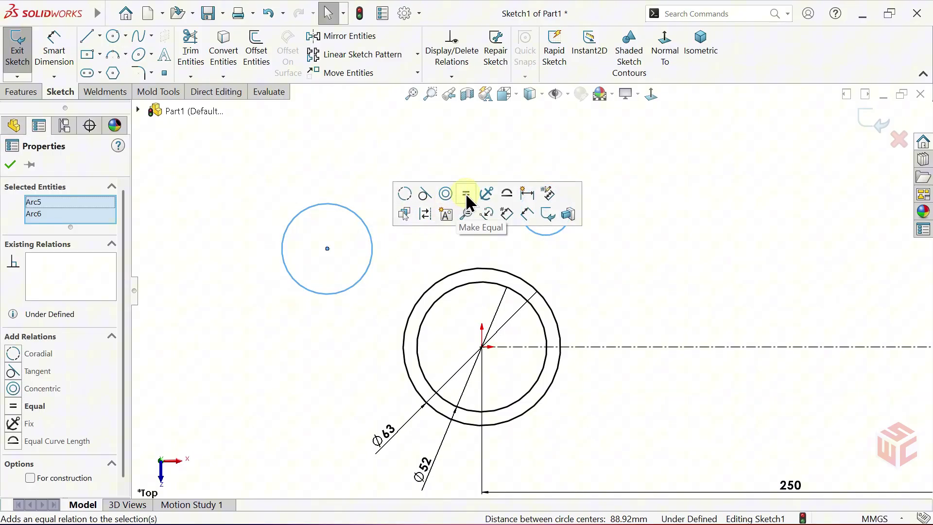
click(465, 194)
click(432, 245)
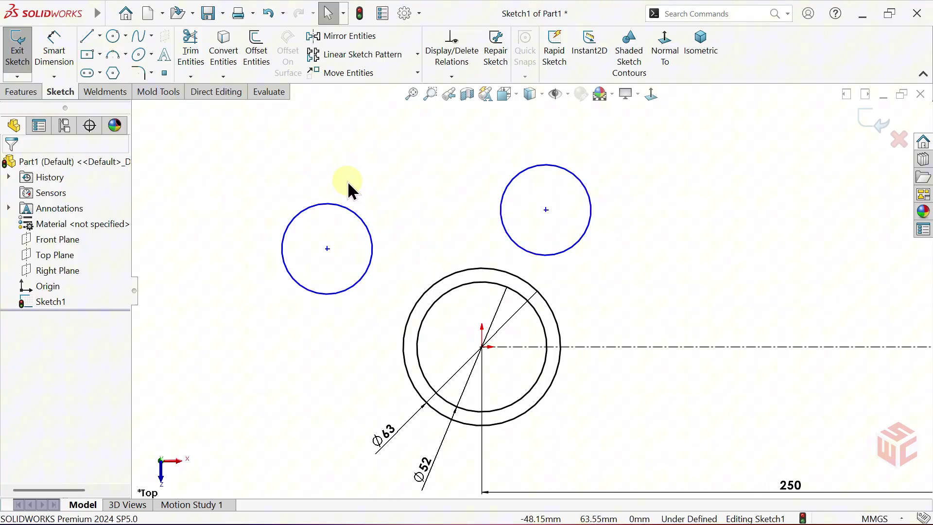
- Dimension the upper-right circle with a diameter of 26 mm and place the dimension close to it
click(67, 58)
click(579, 168)
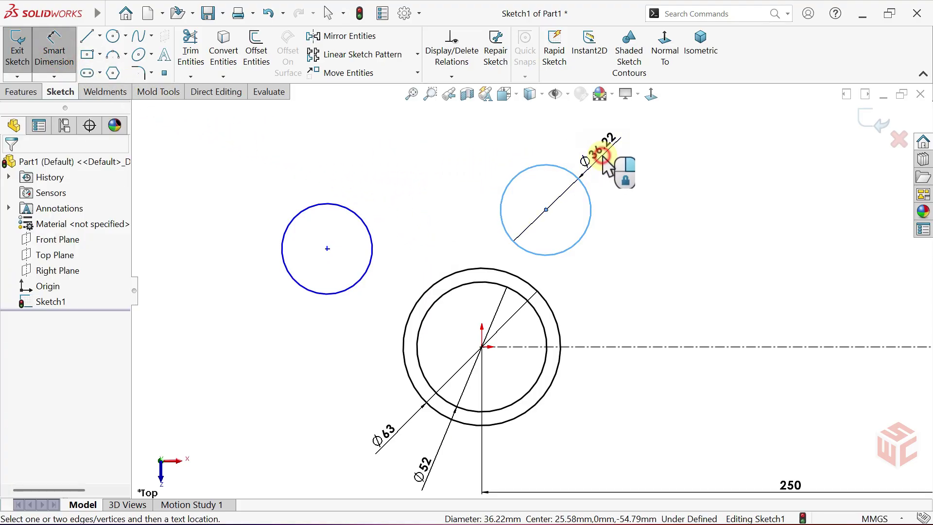
click(603, 155)
text(26)
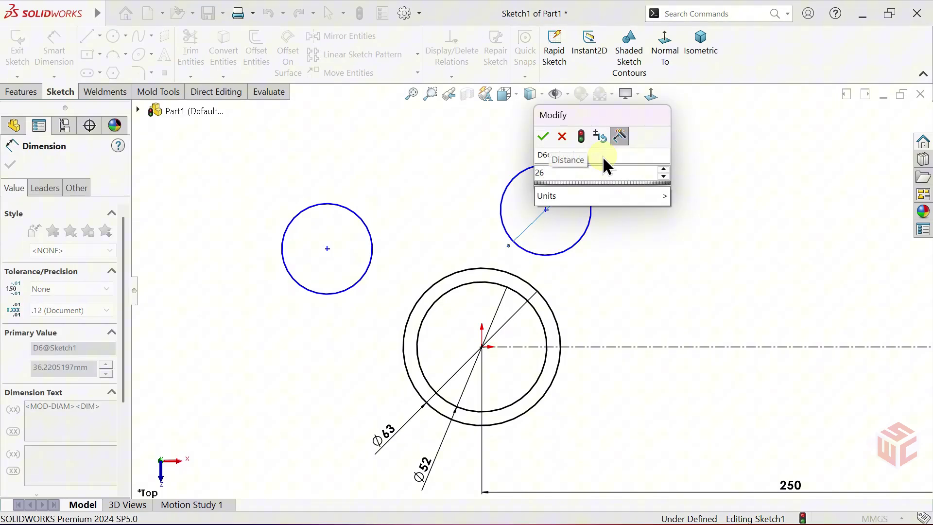
key(Return)
drag(590, 160, 585, 167)
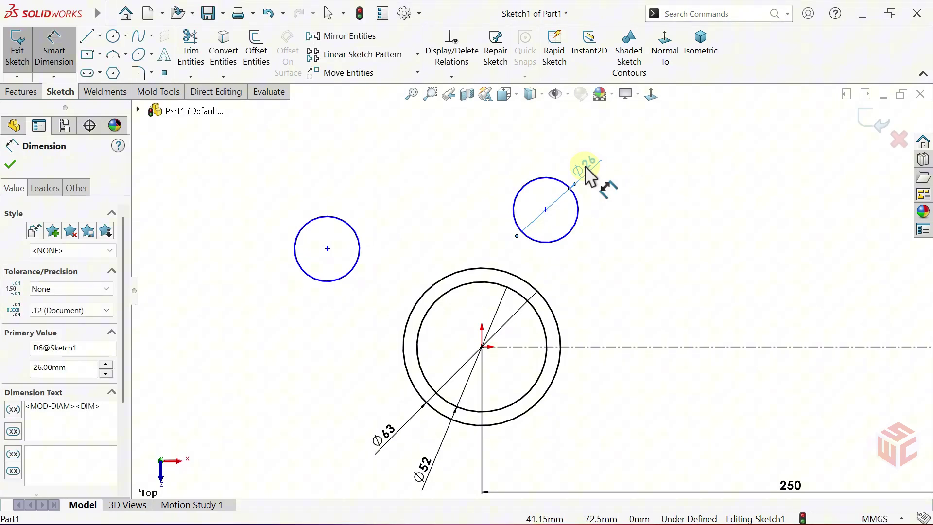
- Dimension the vertical distance between the upper-left circle's center and the origin as 26 mm
click(359, 264)
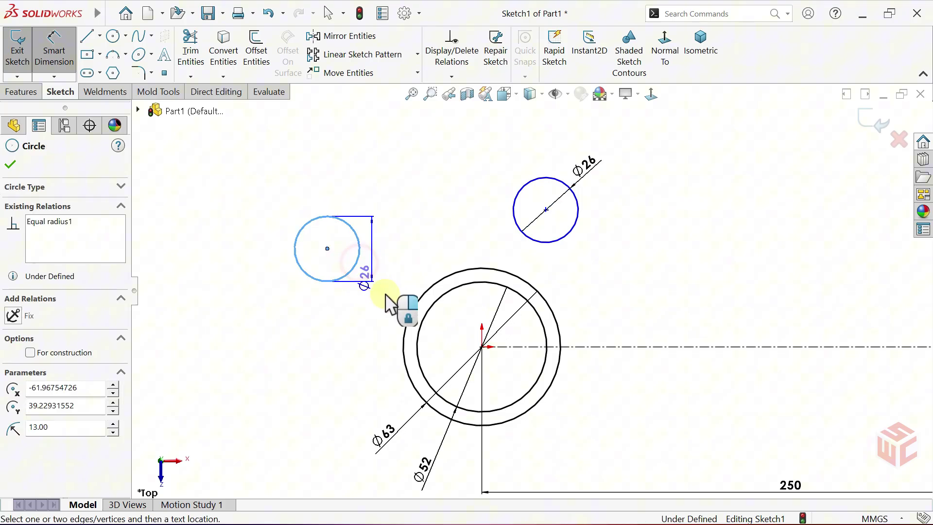
click(406, 314)
click(250, 305)
text(26)
key(Return)
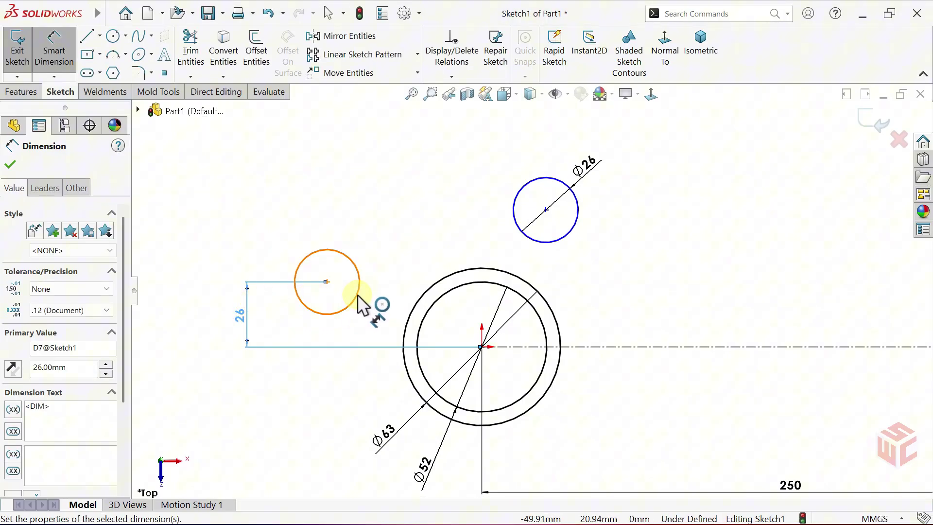
- Dimension the horizontal distance between the upper-left circle's center and the origin as 40 mm
click(359, 301)
click(417, 299)
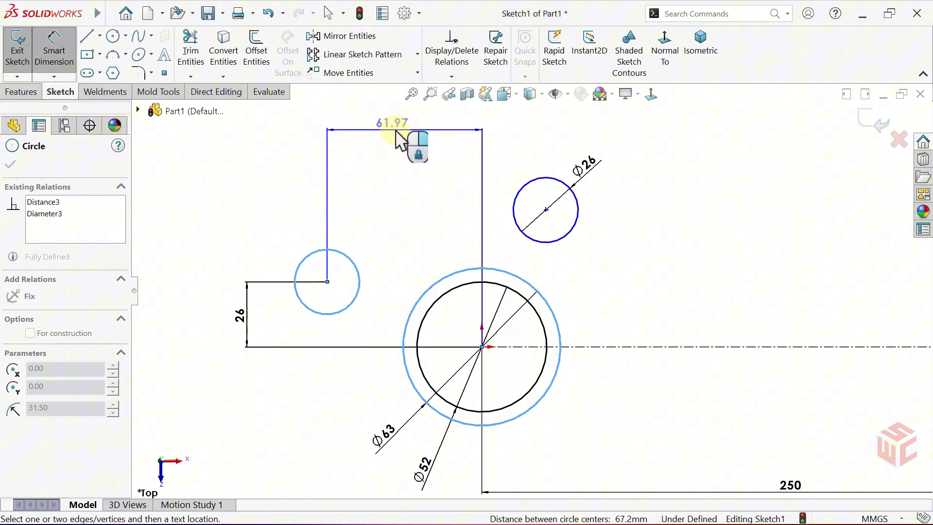
click(395, 132)
text(4)
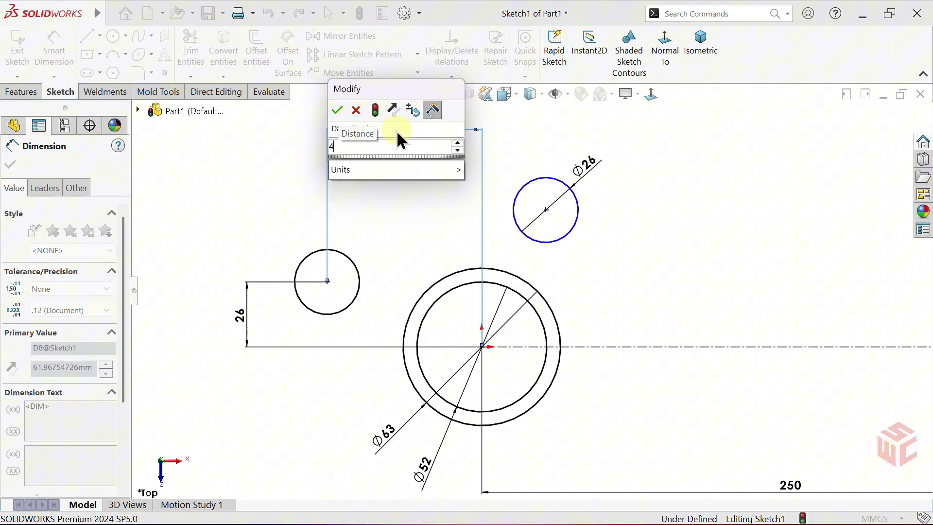
text(0)
key(Return)
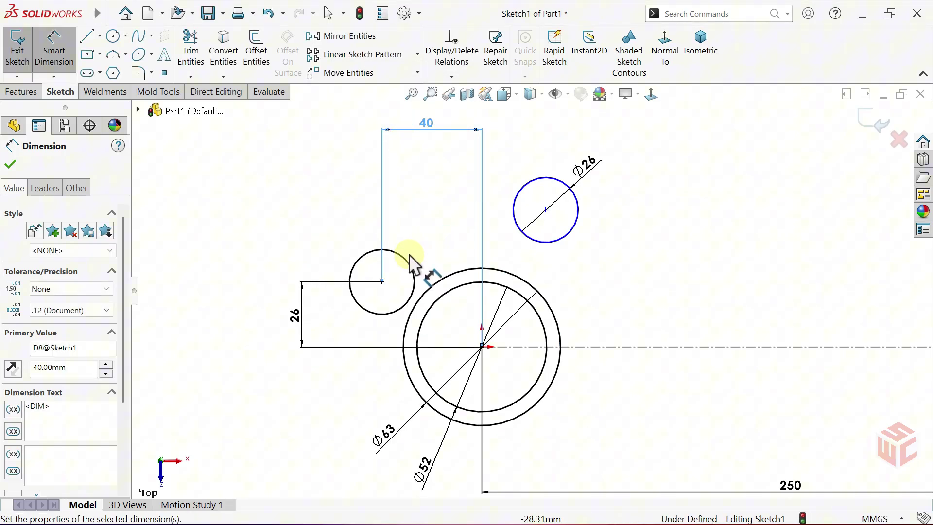
- Dimension the vertical distance between the centers of the upper-left and upper-right circles as 17 mm
click(409, 265)
click(514, 214)
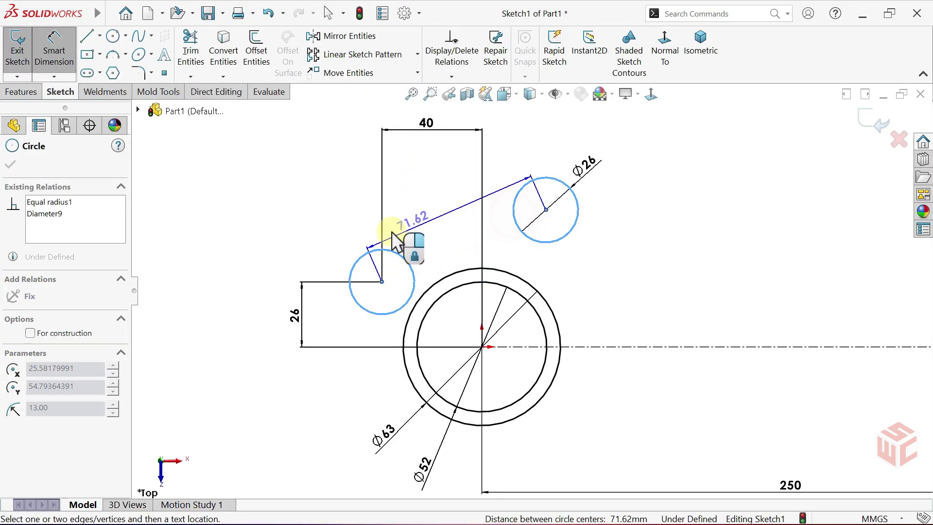
click(302, 250)
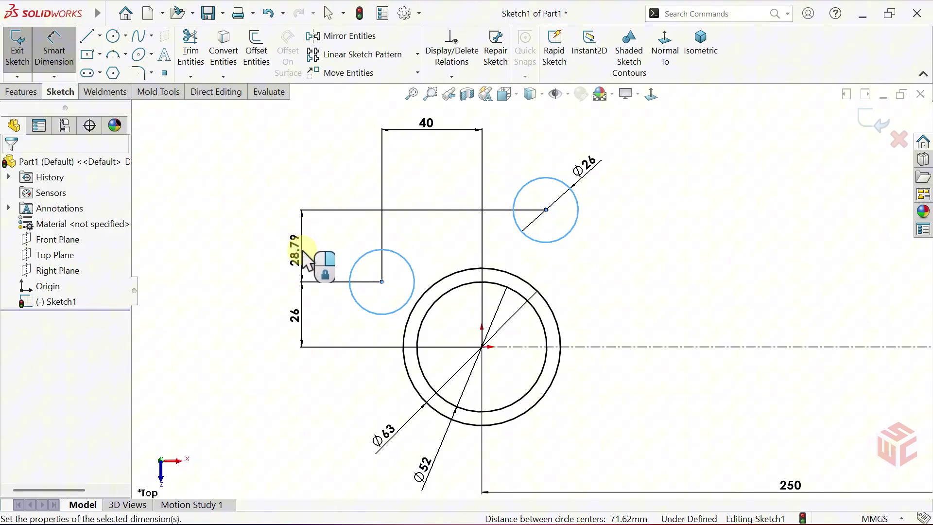
text(17)
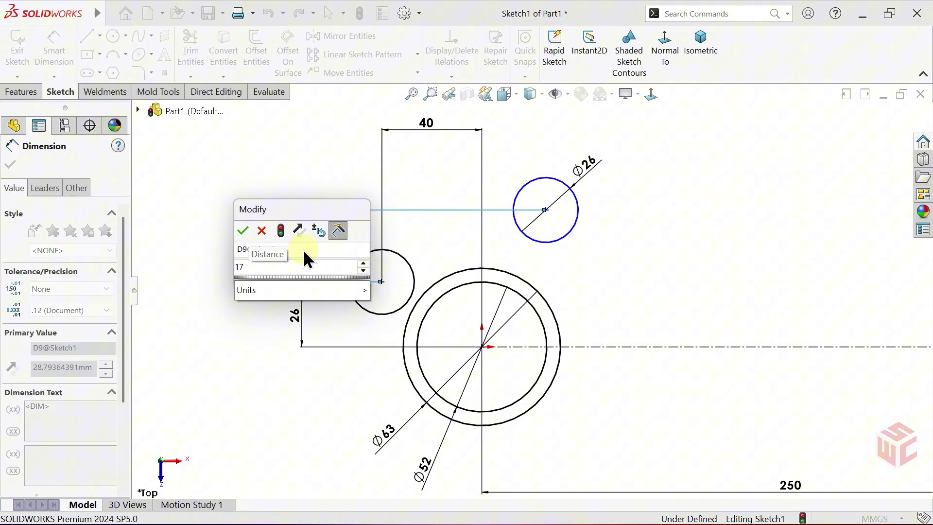
key(Return)
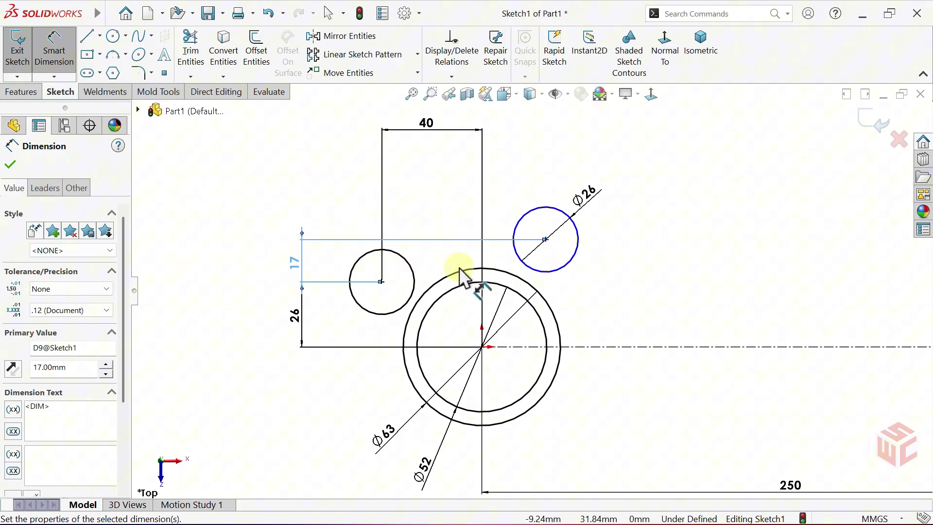
- Dimension the horizontal distance from the origin to the upper-right circle's center as 15 mm and place the dimension below the 40 mm one
click(461, 271)
click(512, 243)
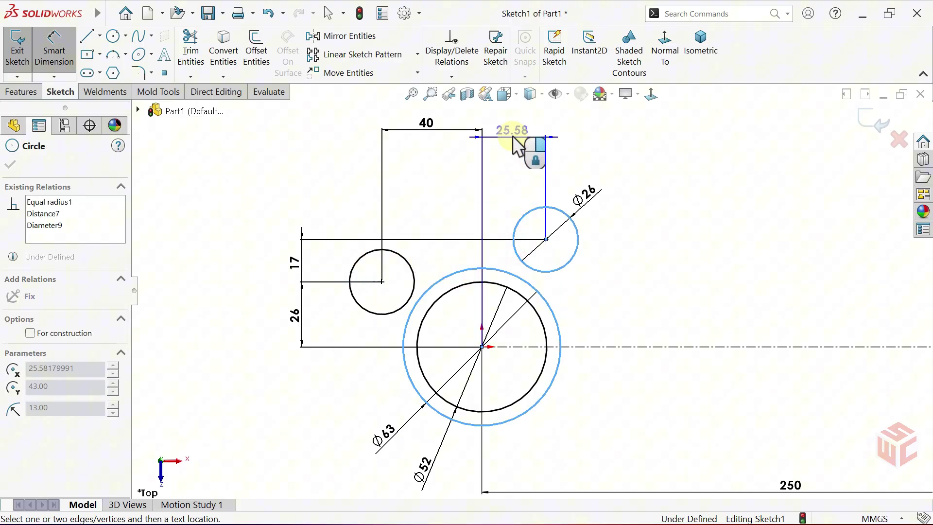
click(513, 134)
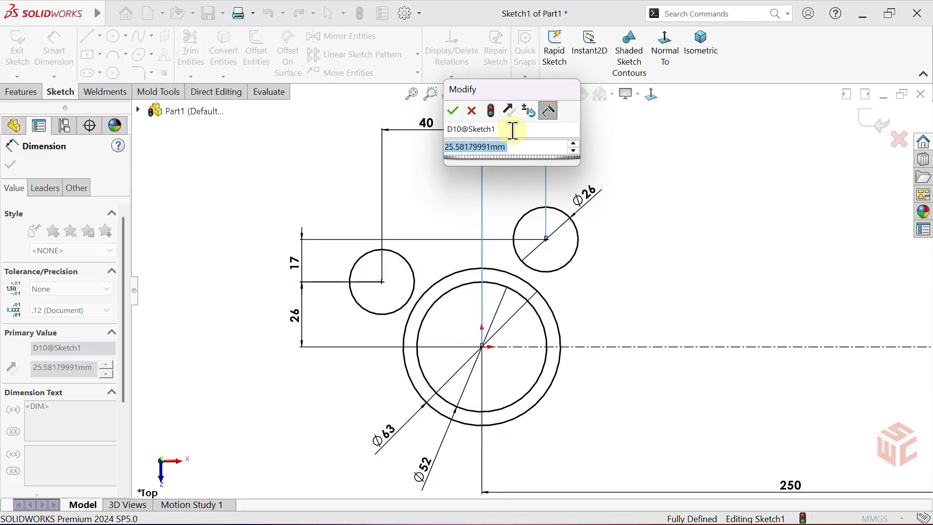
text(15)
key(Return)
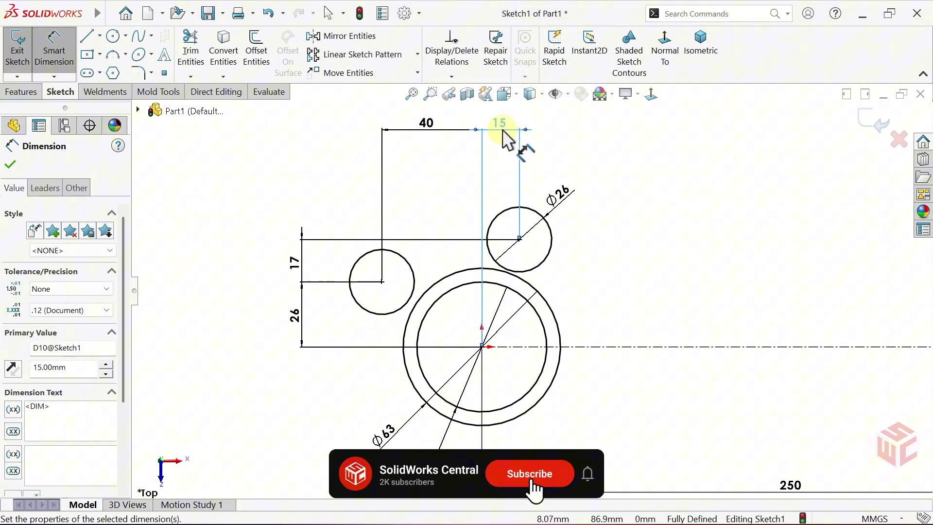
drag(501, 155, 500, 161)
right_click(534, 153)
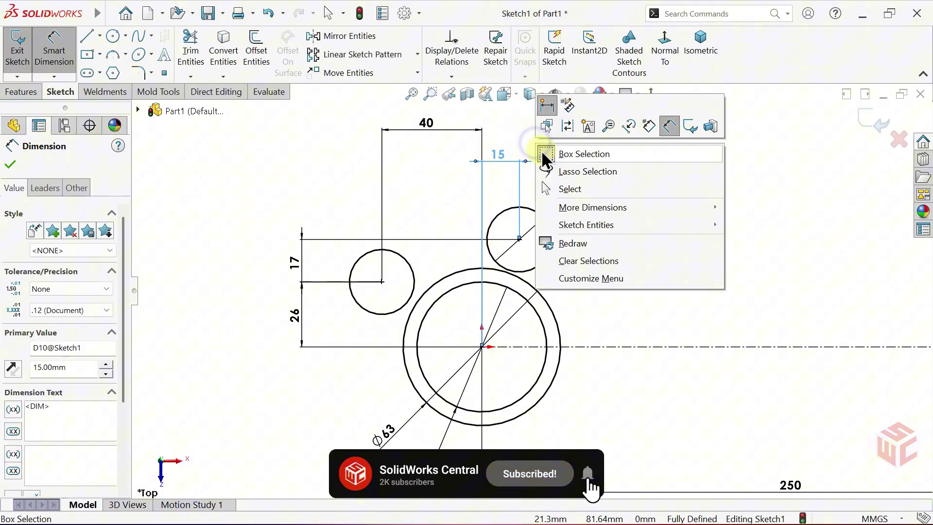
click(554, 189)
- Draw a downward-bowed three-point arc from the top of the upper-left 26 mm circle to the upper-left side of the upper-right one
scroll(418, 235, down, 2)
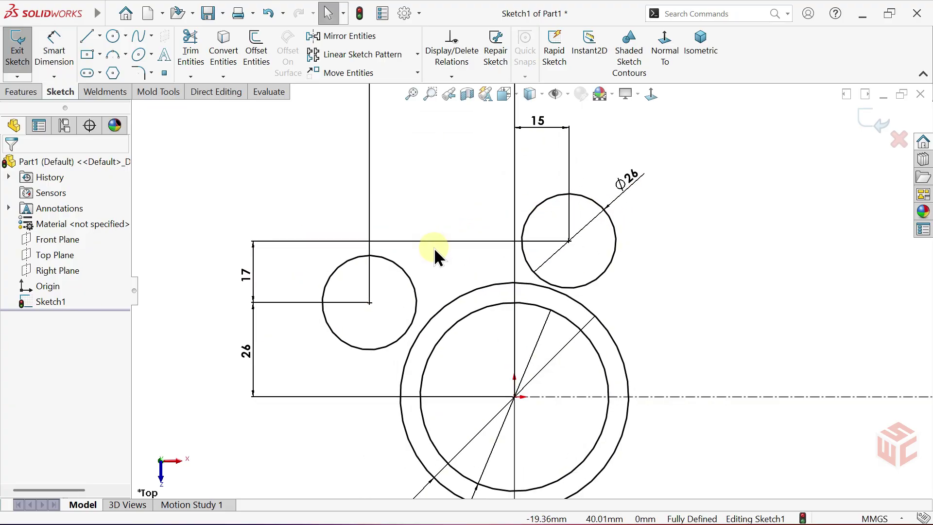
click(112, 54)
scroll(399, 243, down, 2)
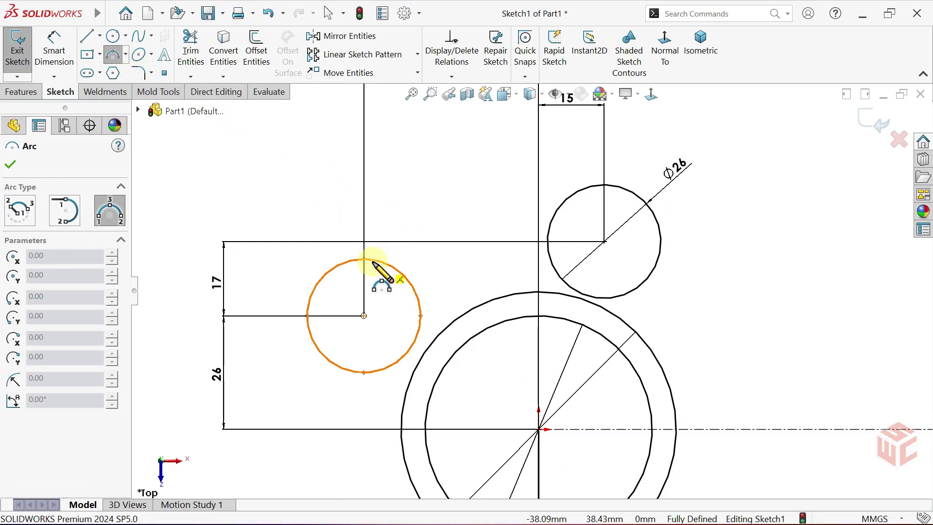
click(364, 259)
click(570, 197)
click(483, 254)
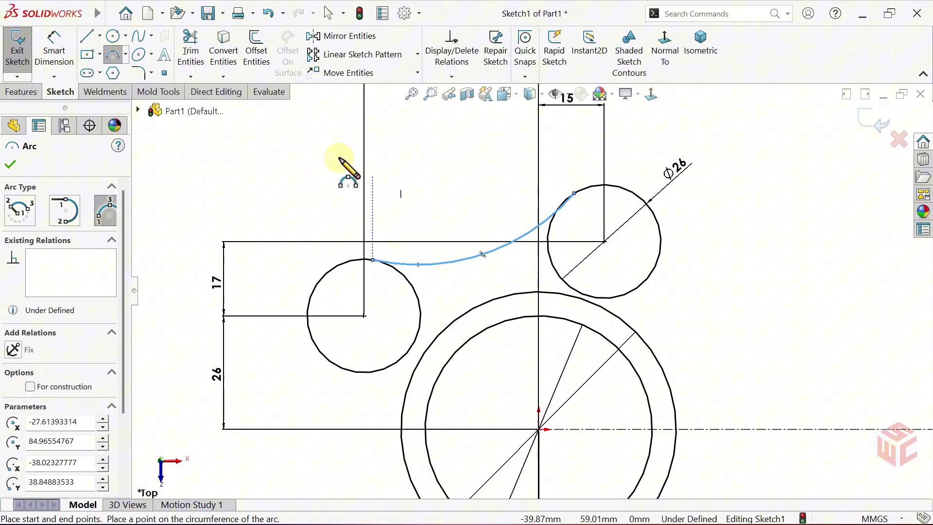
- Draw a smaller concentric circle inside each 26 mm circle, the upper-right one with a radius of about 4.6 mm
click(113, 37)
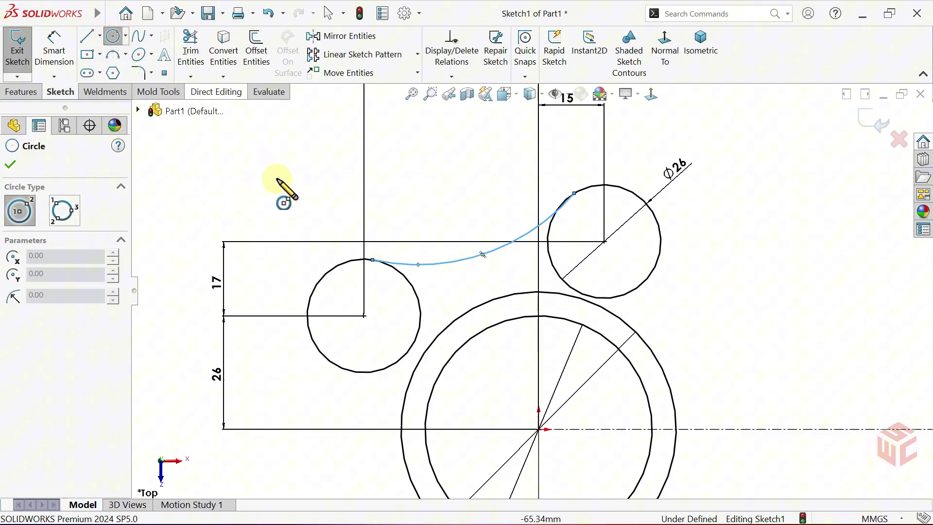
click(363, 316)
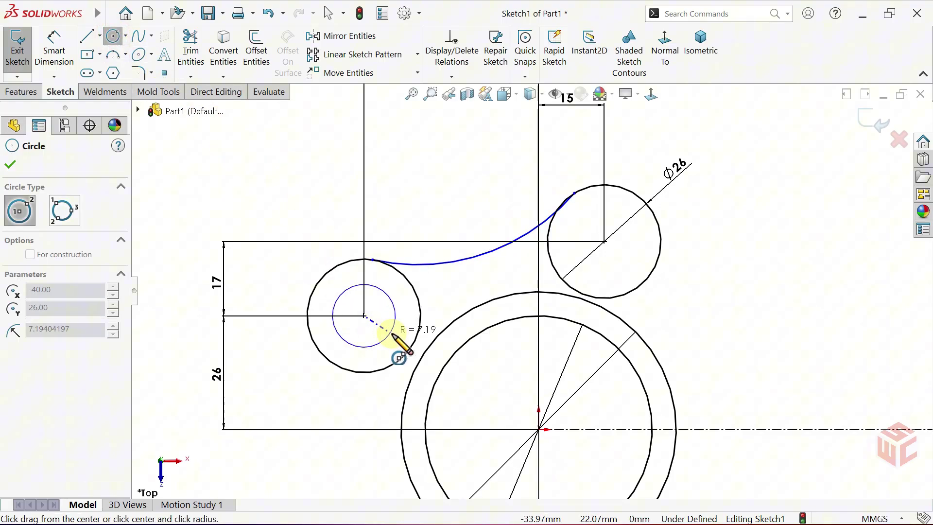
click(393, 330)
click(604, 241)
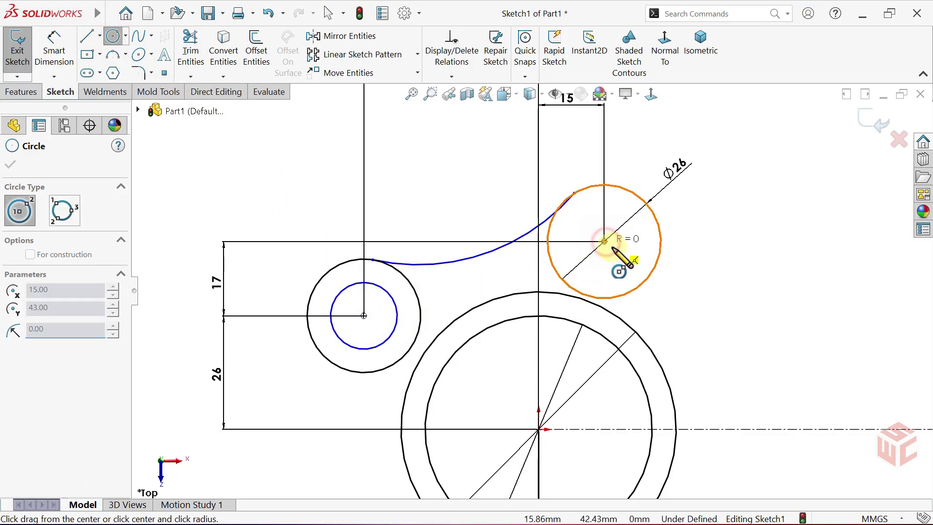
click(620, 253)
right_click(638, 242)
click(651, 251)
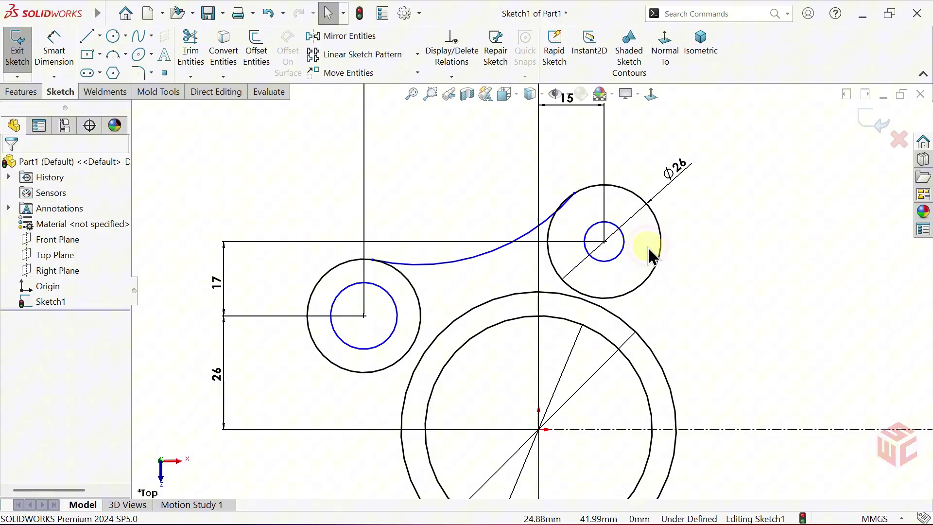
- Make the two small inner circles inside the 26 mm circles equal in size
click(624, 249)
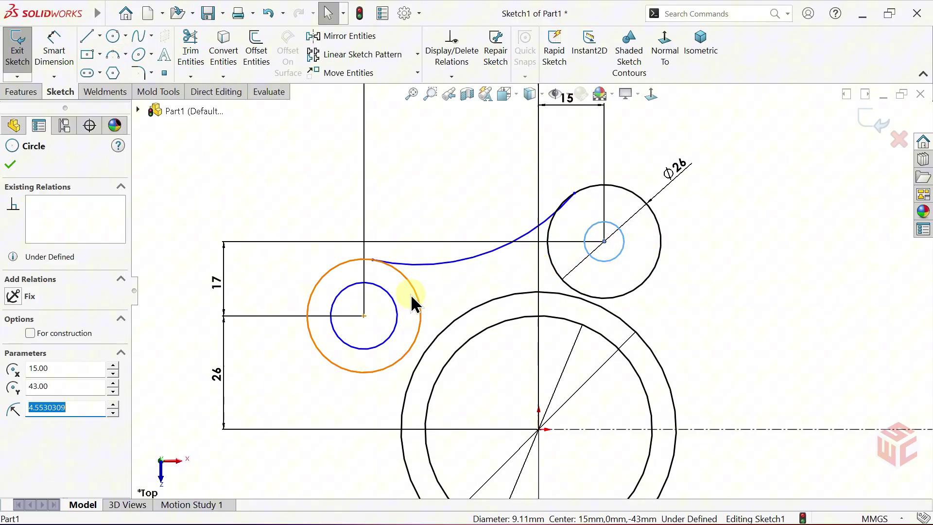
ctrl+click(396, 314)
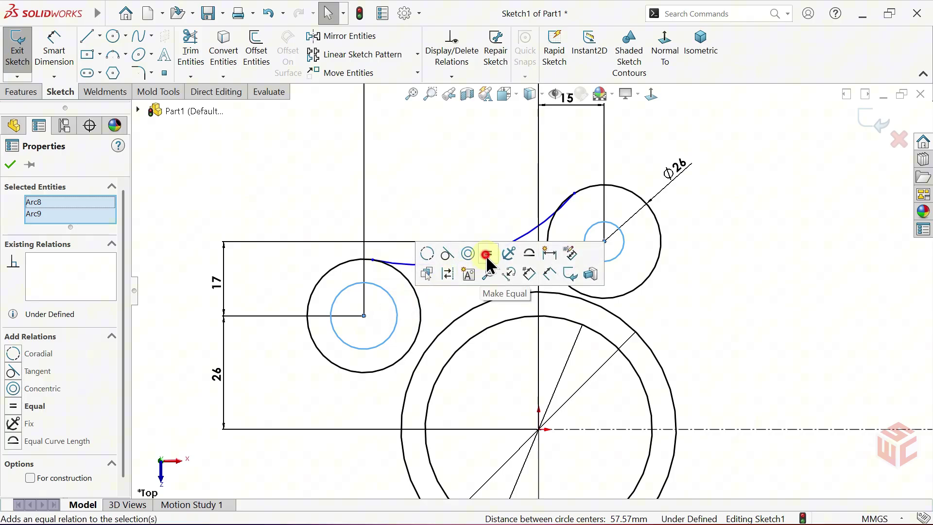
click(488, 253)
click(485, 209)
- Make the connecting arc tangent to the upper-left 26 mm circle
scroll(408, 265, down, 3)
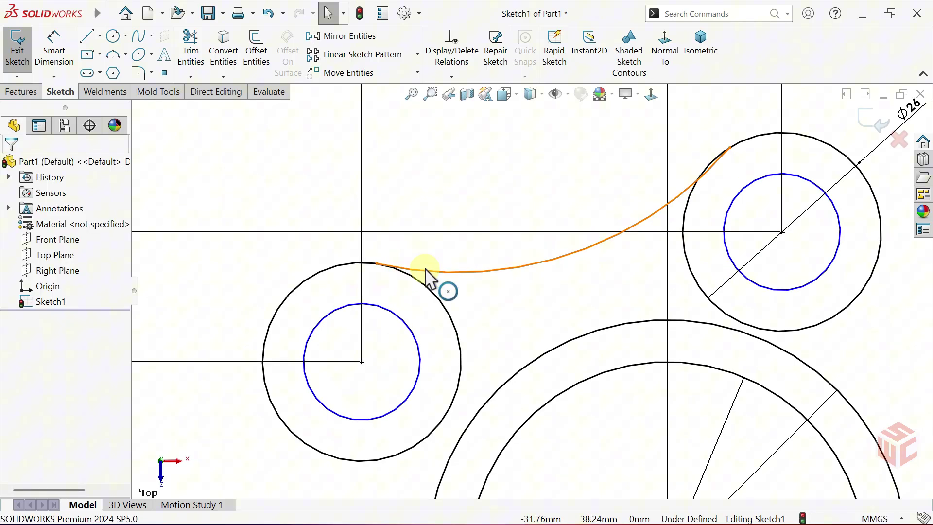
click(418, 272)
ctrl+click(425, 289)
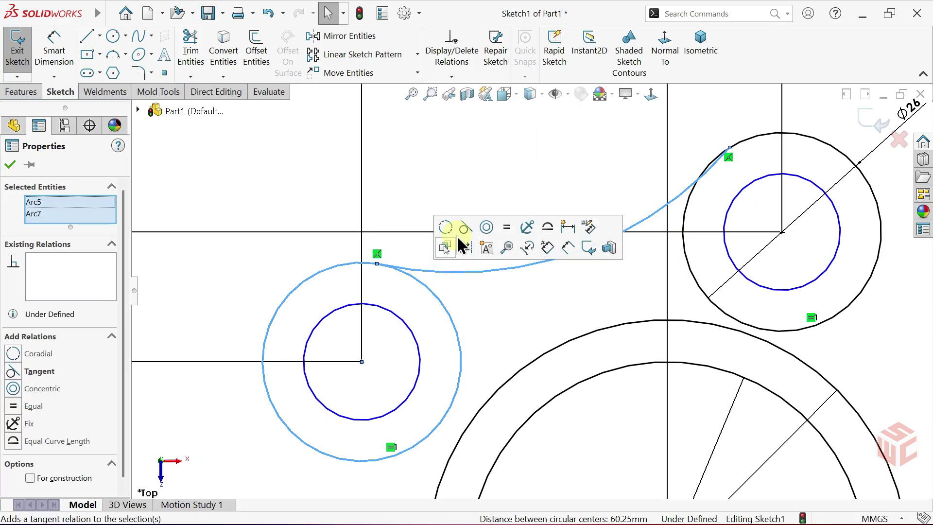
click(464, 237)
click(465, 285)
ctrl+middle_drag(562, 266, 485, 370)
scroll(644, 252, down, 2)
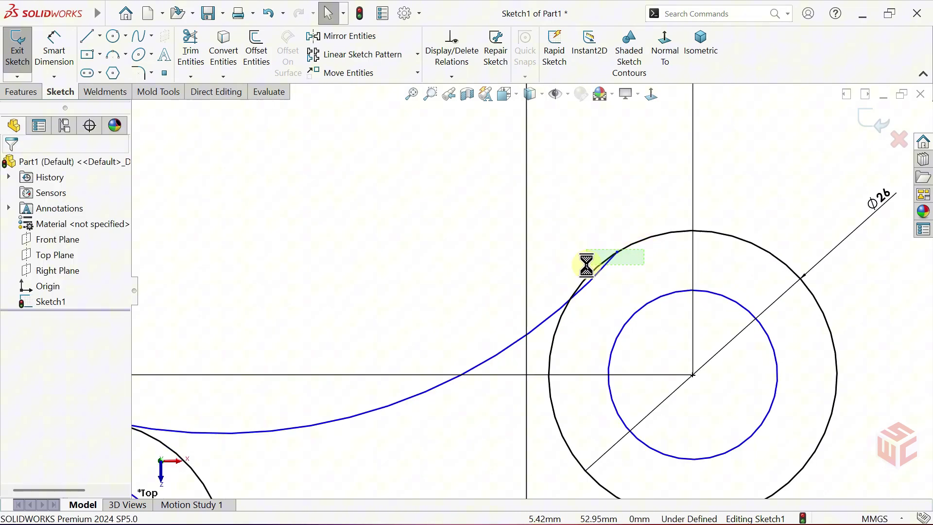
- Make the connecting arc tangent to the upper-right 26 mm circle
drag(644, 250, 586, 265)
click(637, 214)
click(563, 239)
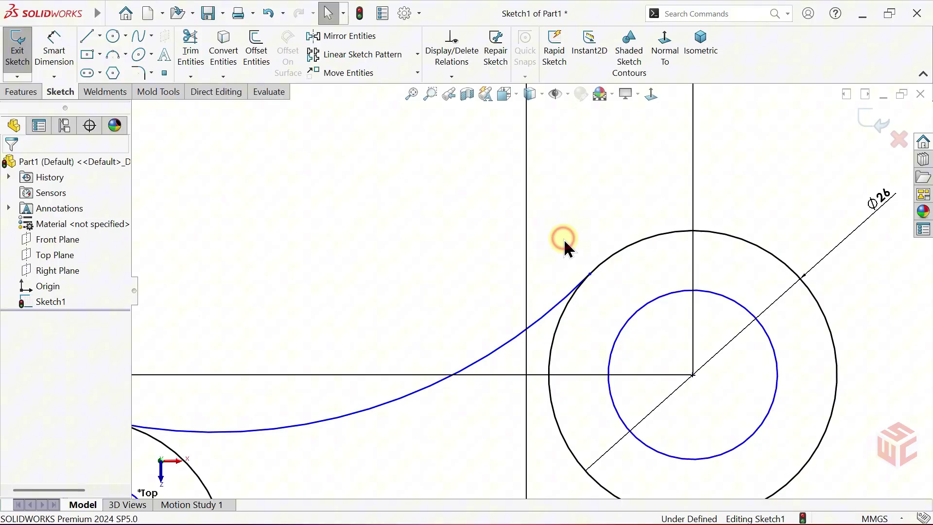
- Dimension the upper connecting arc with a 72 mm radius and shift its label closer to the middle of the arc
scroll(558, 261, up, 4)
scroll(559, 265, up, 2)
ctrl+middle_drag(479, 277, 496, 250)
scroll(478, 237, down, 1)
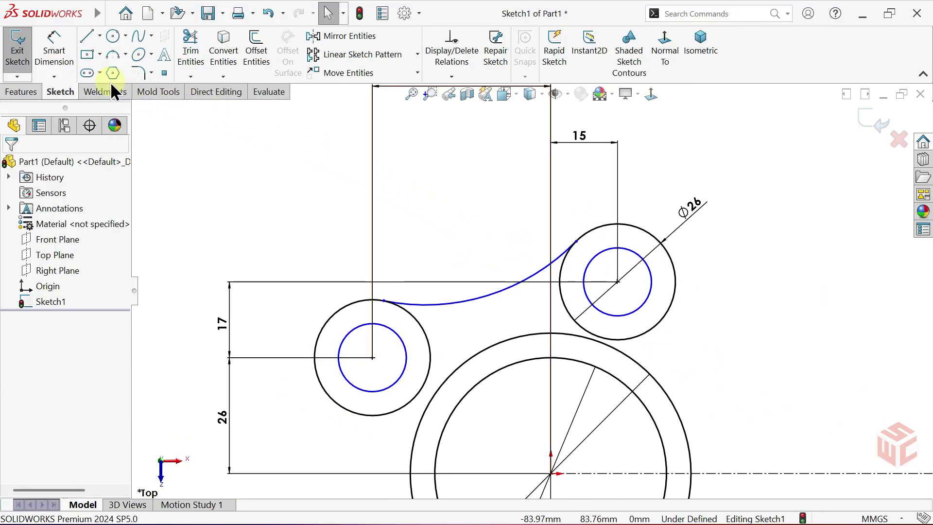
click(57, 56)
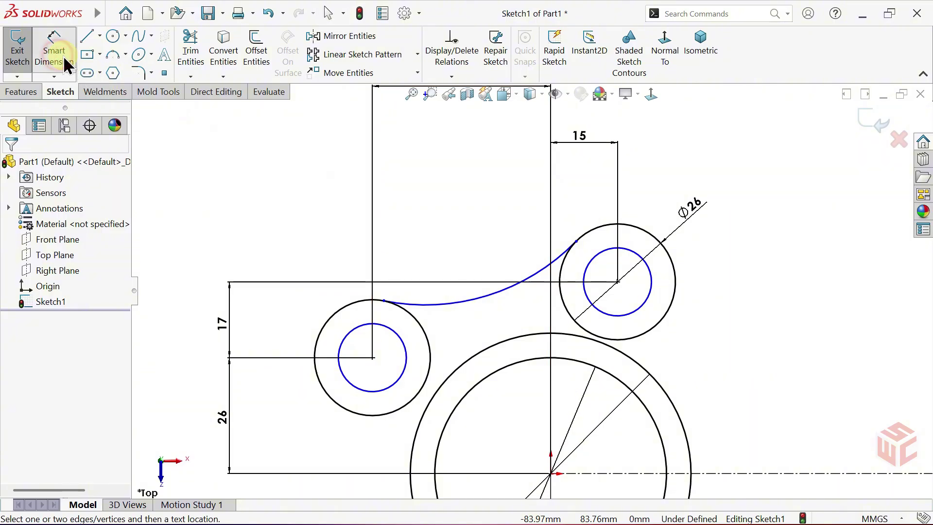
click(457, 297)
click(479, 219)
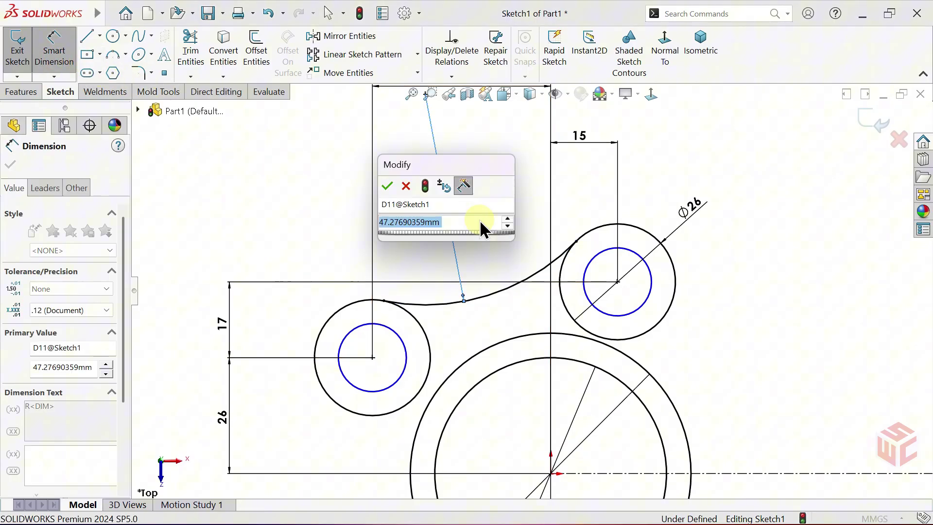
text(72)
key(Return)
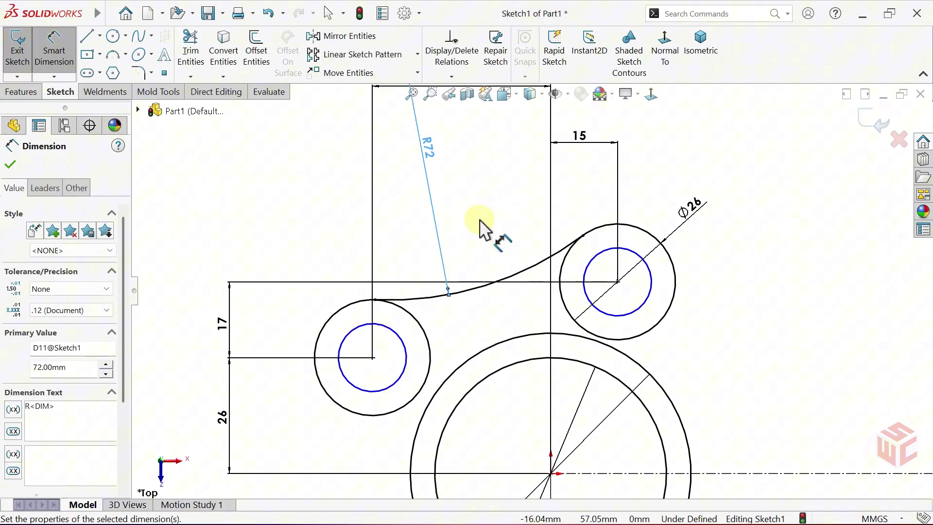
drag(427, 155, 457, 194)
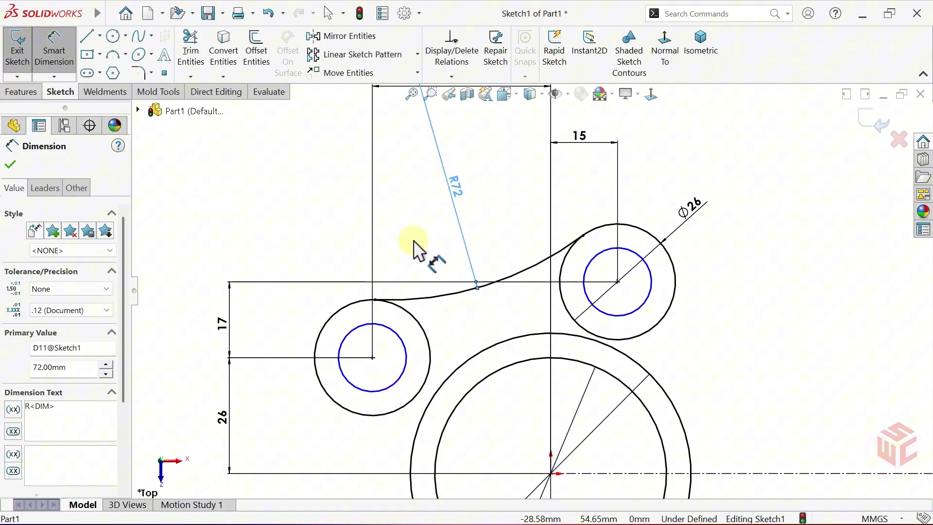
- Dimension the inner circle of the upper-left boss with a diameter of 10 mm
click(362, 322)
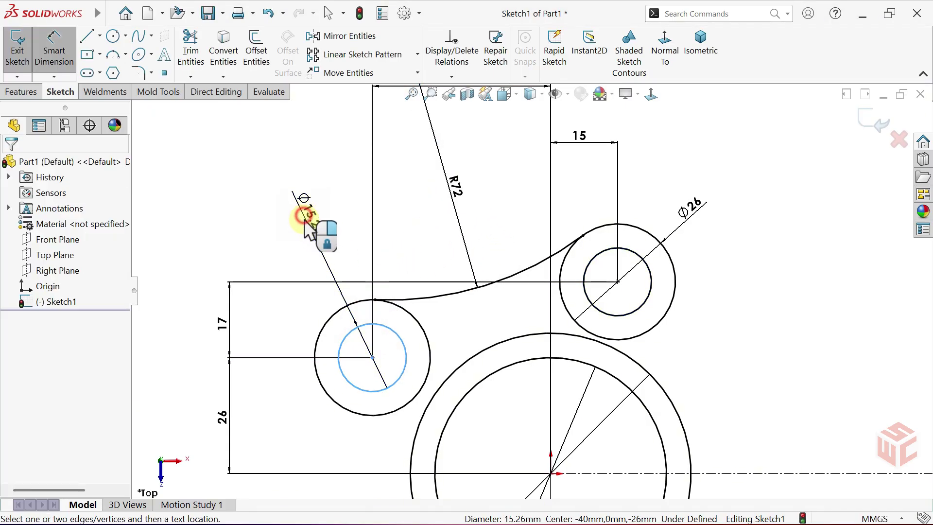
click(304, 227)
text(10)
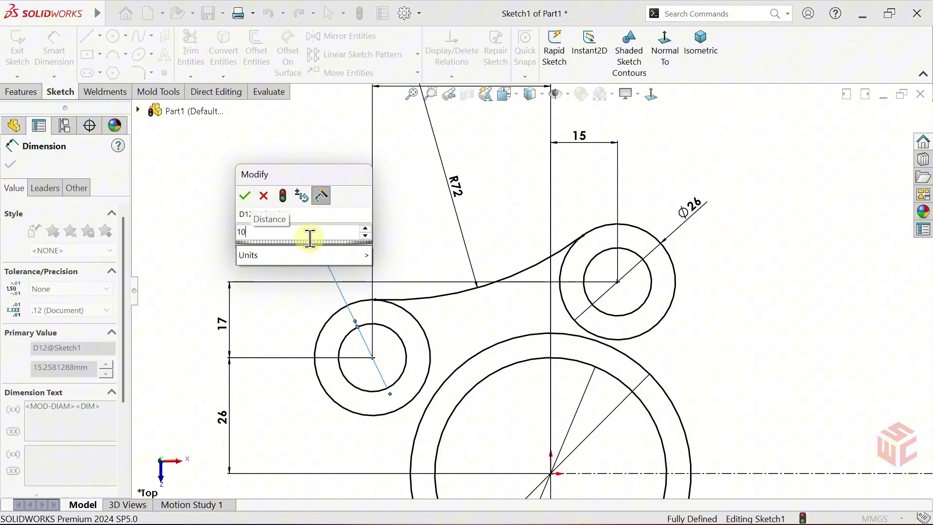
key(Return)
right_click(292, 235)
click(319, 277)
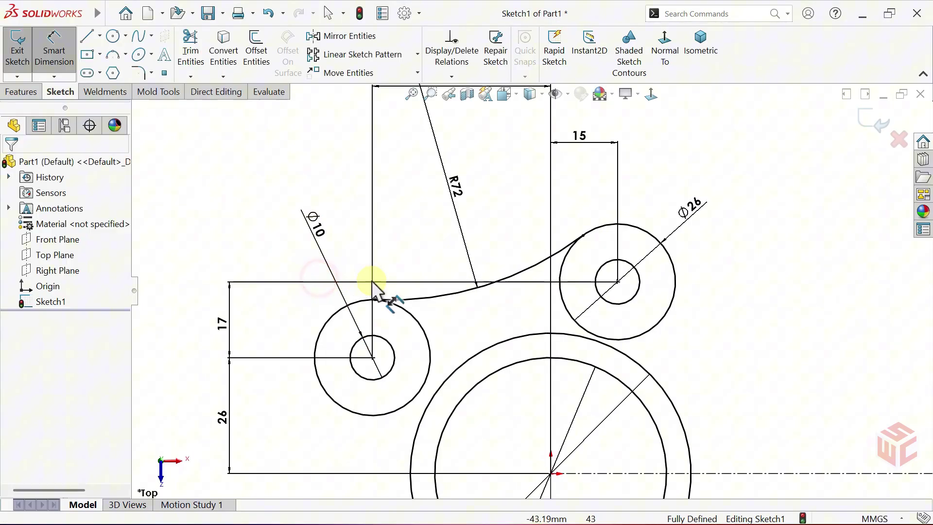
- Mirror both upper bosses, with their inner circles and the connecting arc, about the horizontal centerline
key(f)
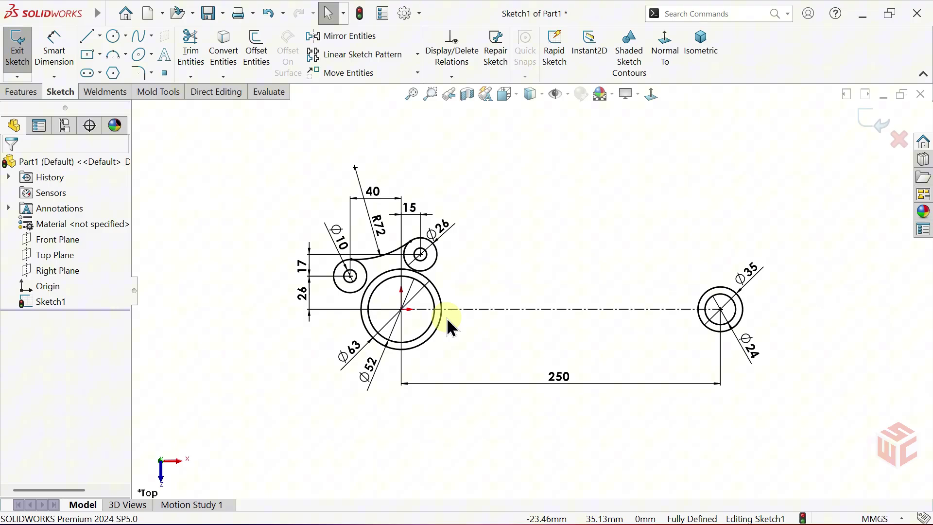
scroll(412, 309, down, 3)
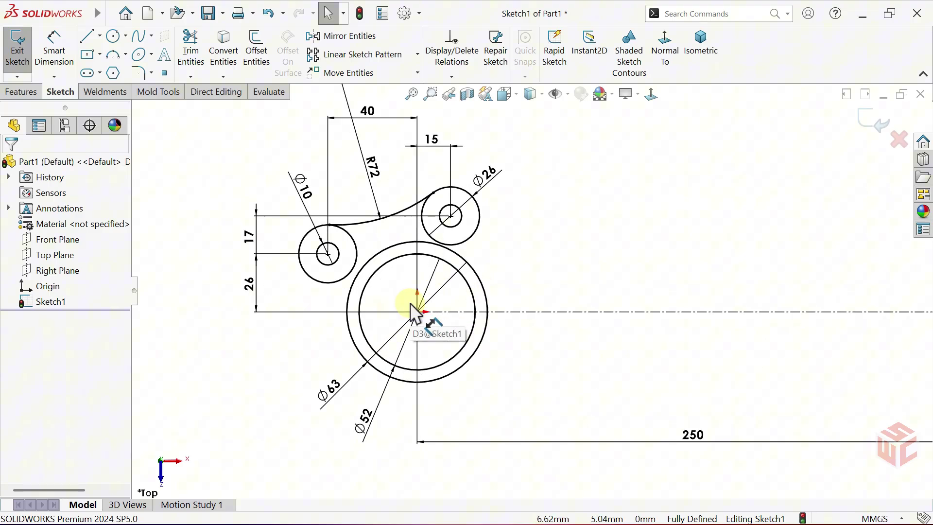
click(351, 39)
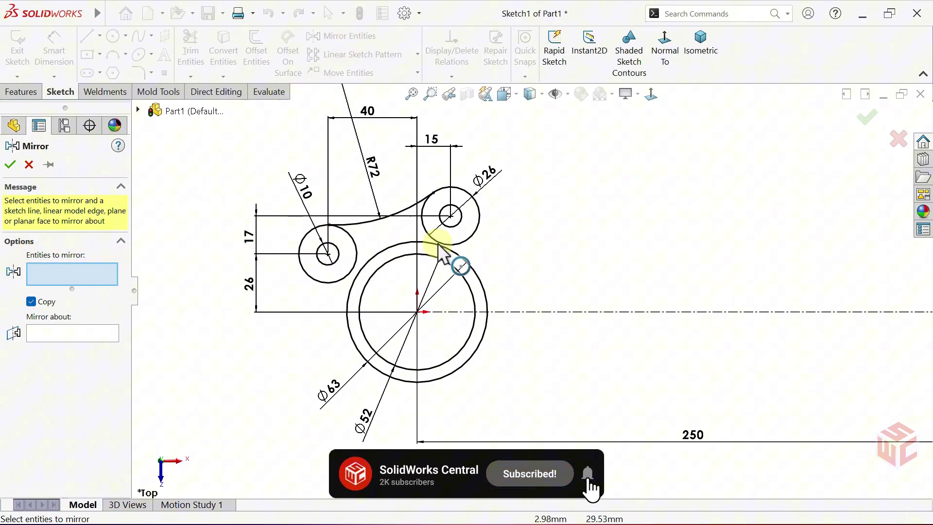
click(472, 236)
click(461, 221)
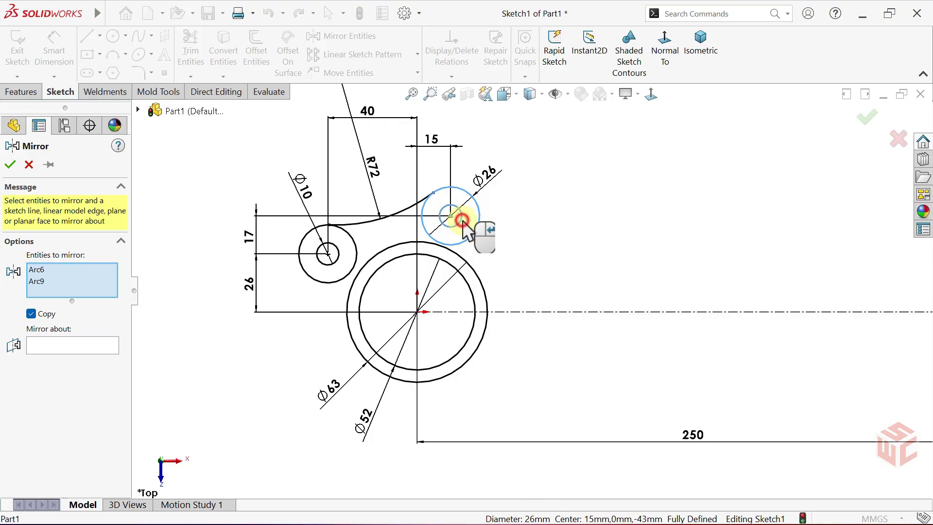
click(406, 208)
click(353, 237)
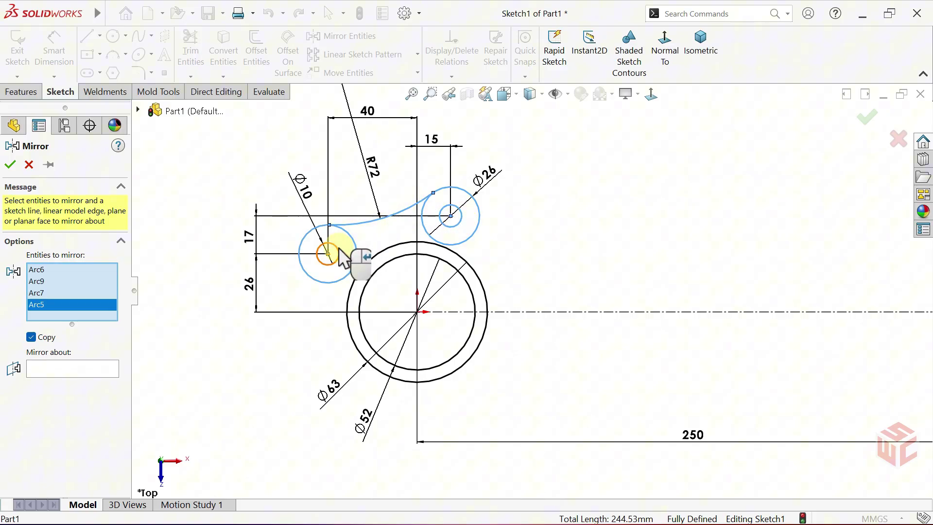
click(338, 248)
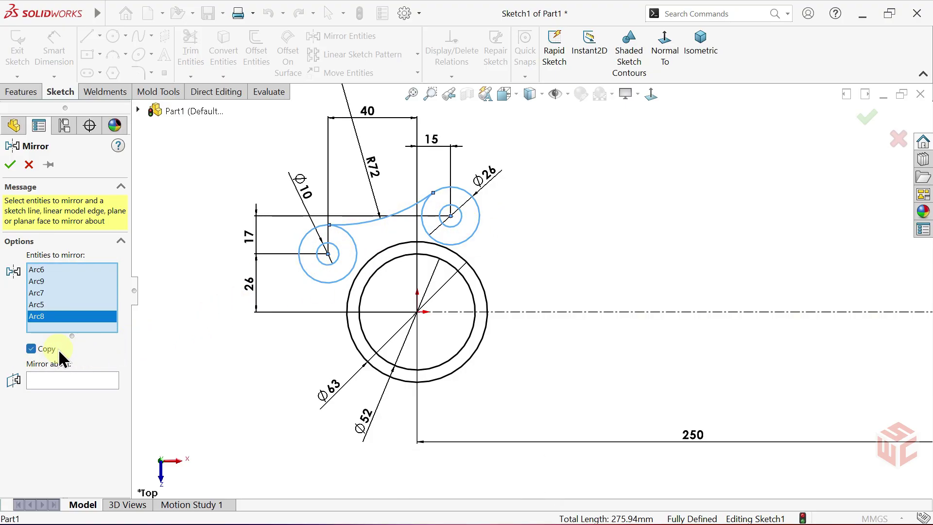
click(71, 378)
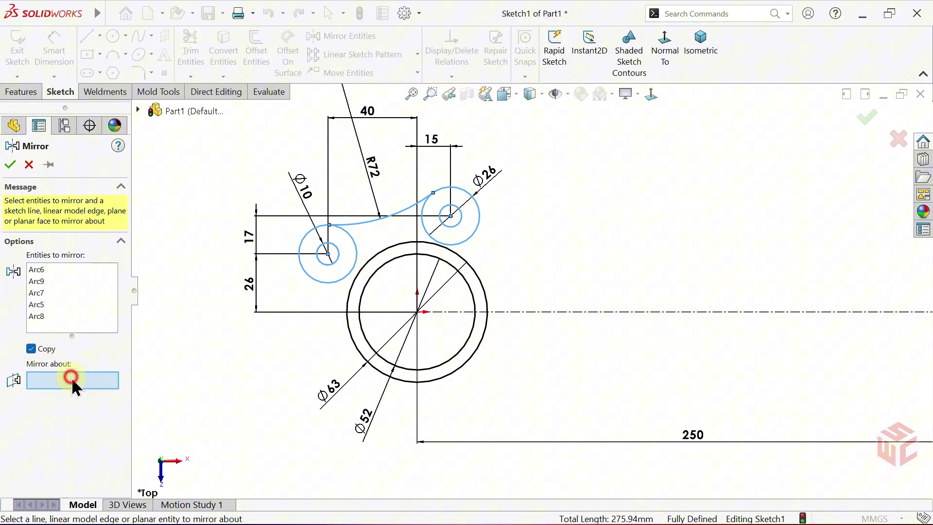
click(523, 311)
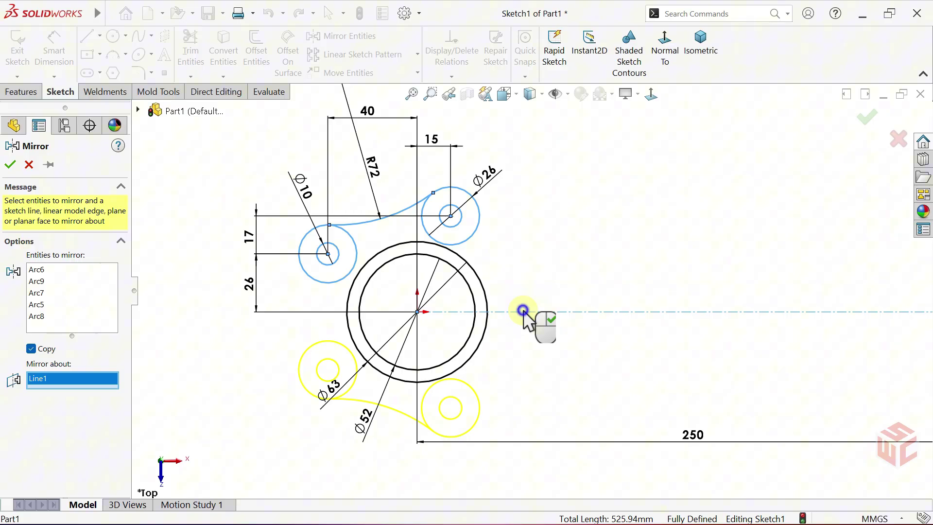
right_click(522, 311)
- Move the 63 mm diameter label below the lower-left boss, clear of the mirrored circles
scroll(523, 353, down, 2)
ctrl+middle_drag(522, 360, 593, 364)
mouse_move(500, 343)
shift+middle_down()
mouse_move(481, 321)
mouse_move(485, 308)
shift+middle_up()
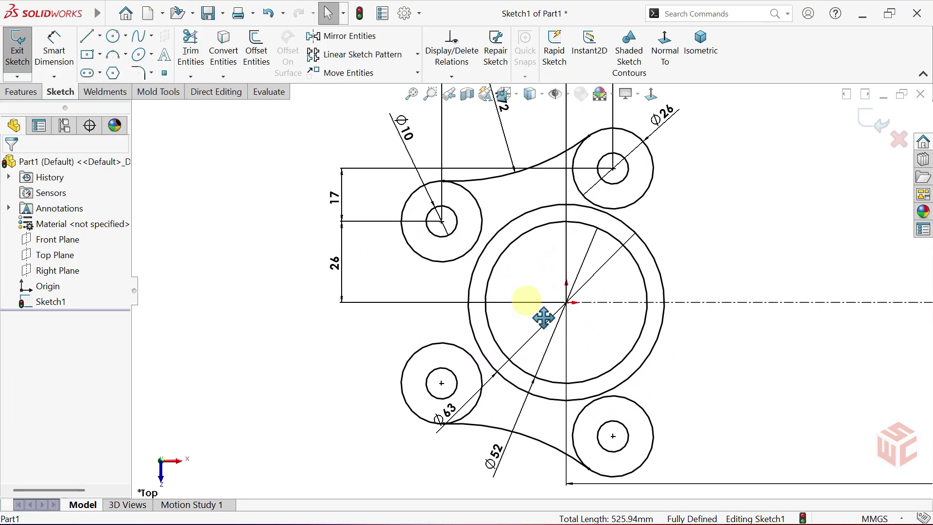
scroll(487, 389, up, 2)
drag(458, 405, 463, 443)
click(432, 429)
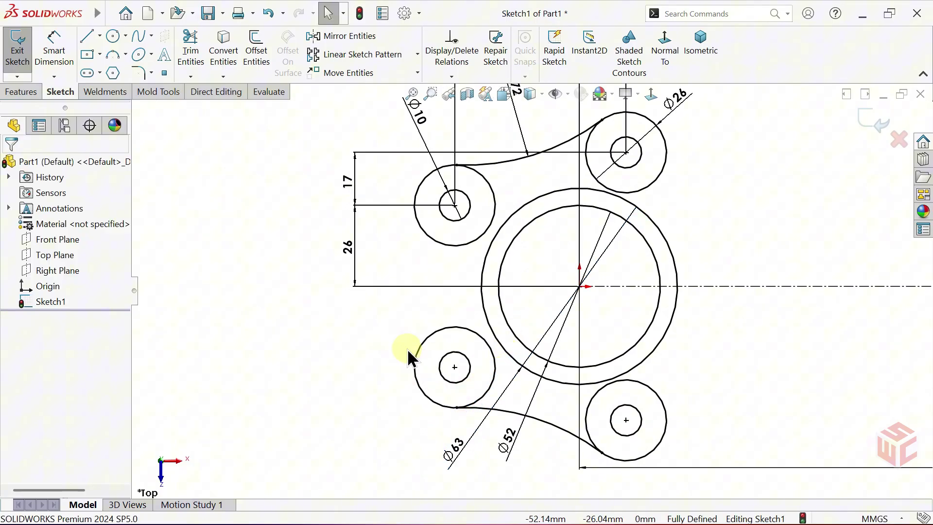
- Draw a three-point arc bowed toward the big end, joining the outer left sides of the upper-left and lower-left 26 mm circles
click(115, 57)
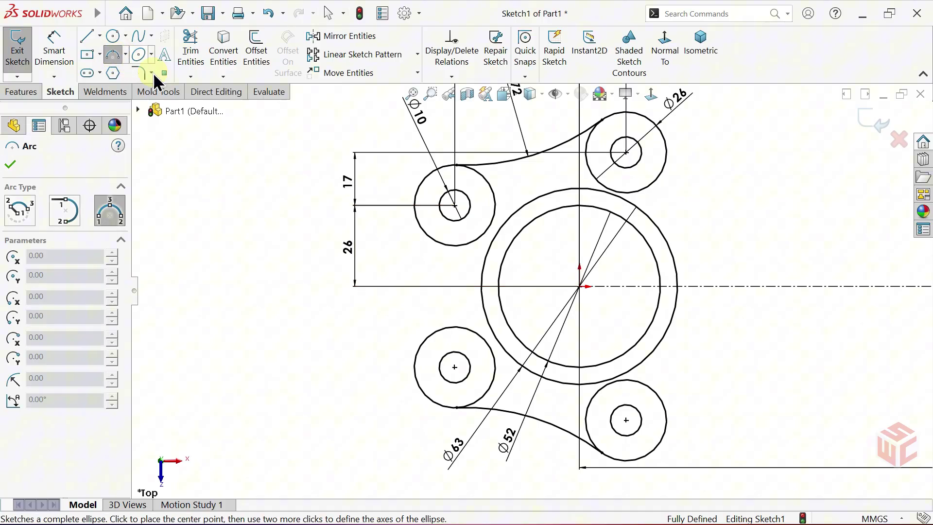
click(417, 216)
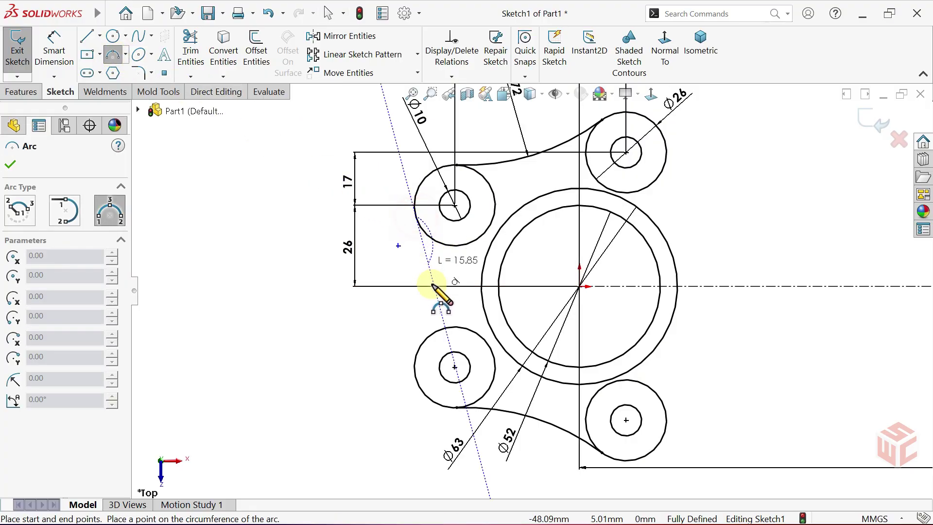
click(428, 338)
click(439, 296)
right_click(461, 304)
click(465, 310)
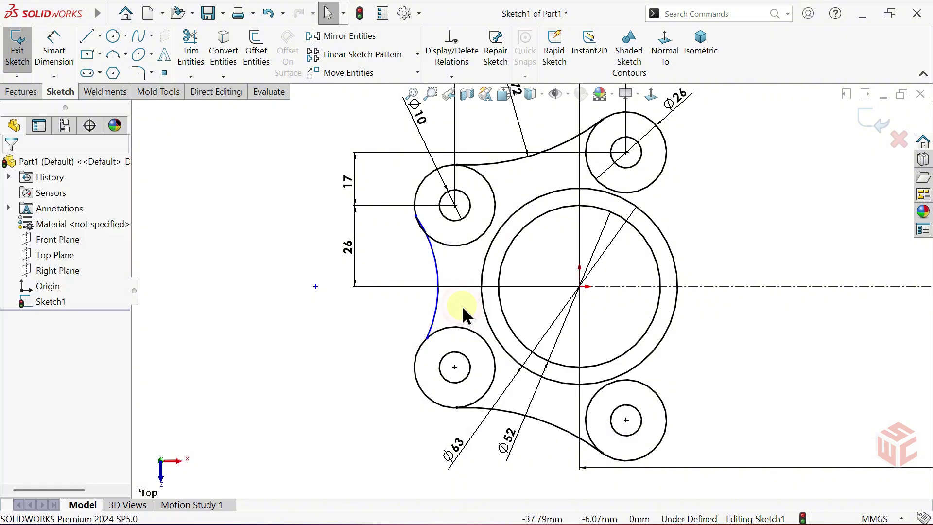
- Make the left connecting arc equal in radius to the lower mirrored connecting arc
click(482, 408)
ctrl+click(437, 311)
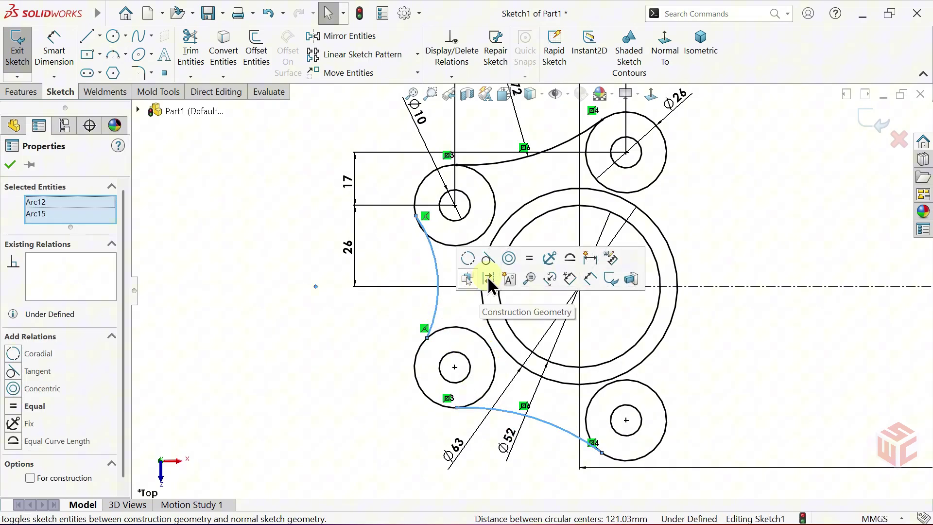
click(529, 260)
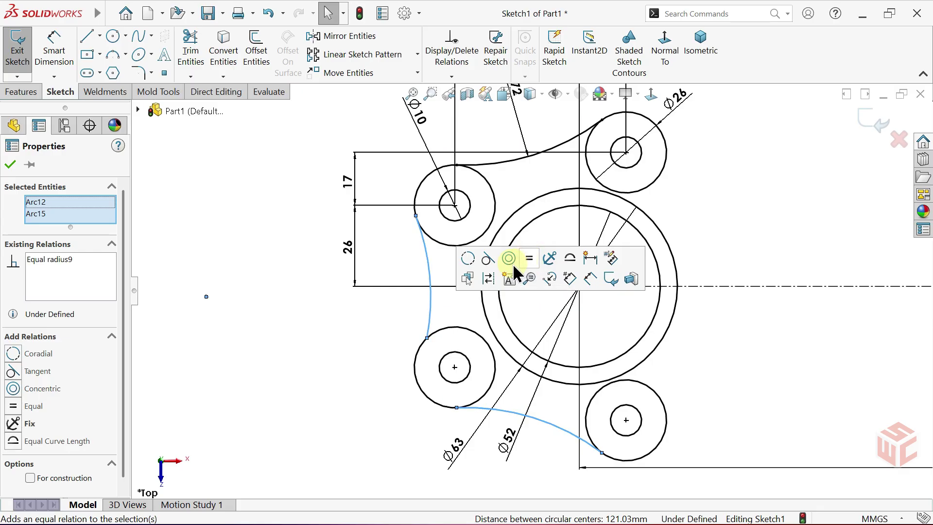
click(404, 252)
- Make the left connecting arc tangent to the upper-left 26 mm circle
scroll(432, 232, down, 5)
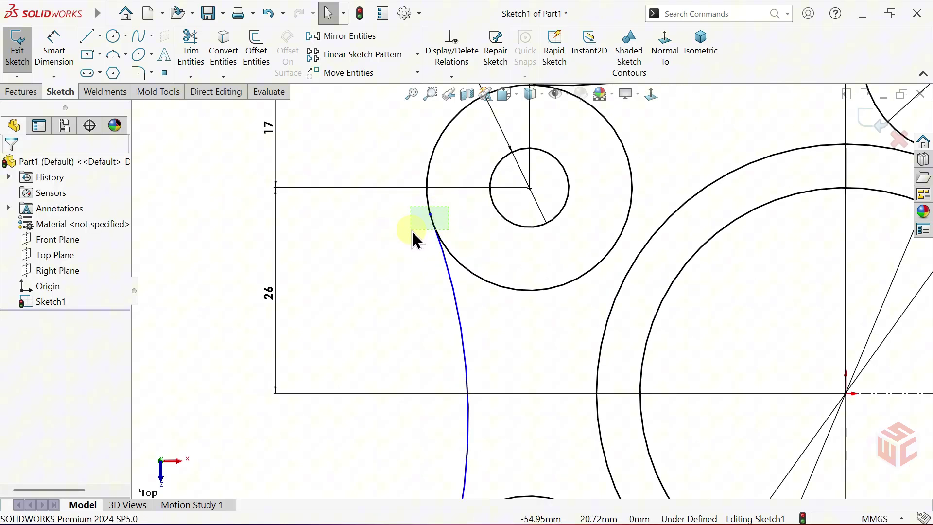
drag(412, 229, 413, 231)
click(458, 191)
click(408, 268)
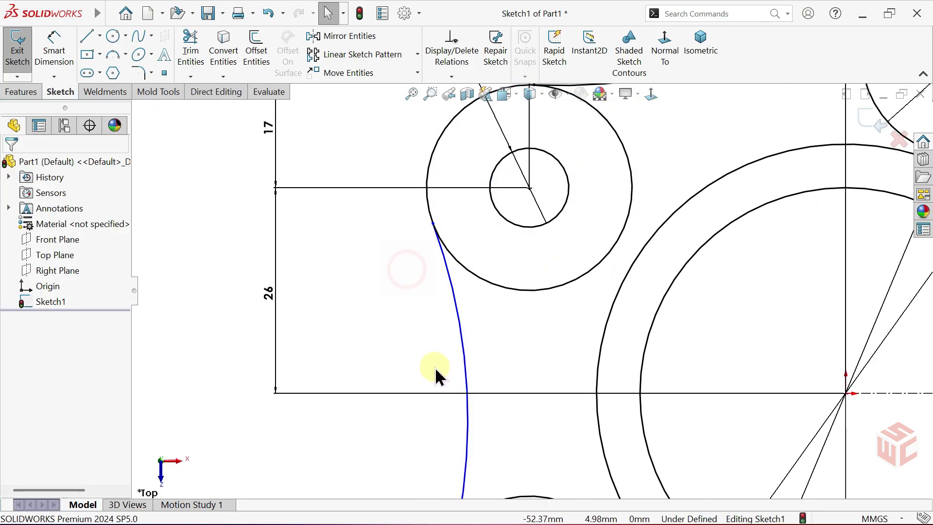
- Make the left connecting arc tangent to the lower-left 26 mm circle
mouse_move(436, 371)
ctrl+middle_down()
mouse_move(458, 334)
mouse_move(462, 183)
ctrl+middle_up()
scroll(462, 294, down, 2)
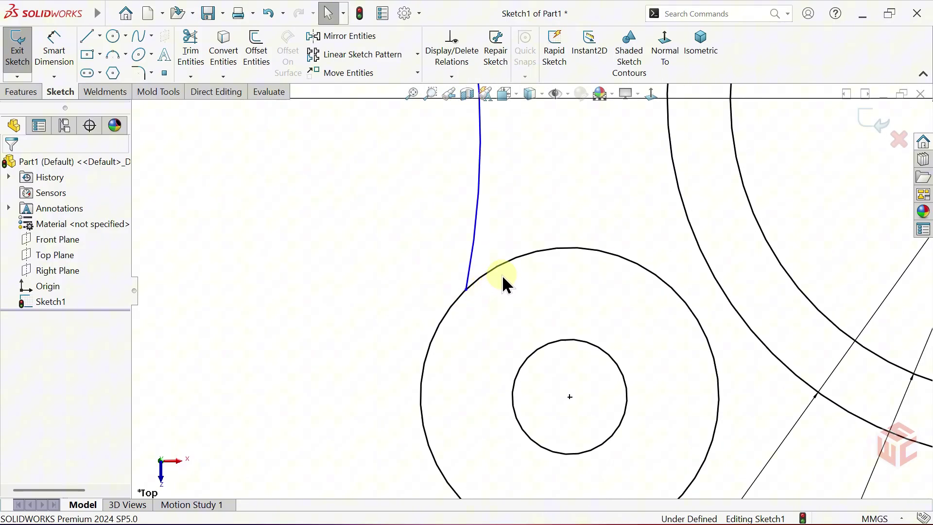
drag(435, 296, 436, 294)
click(485, 242)
click(414, 239)
- Draw an upward-bowed three-point arc of about 304 mm radius from the lower-right 26 mm circle toward the small end
key(f)
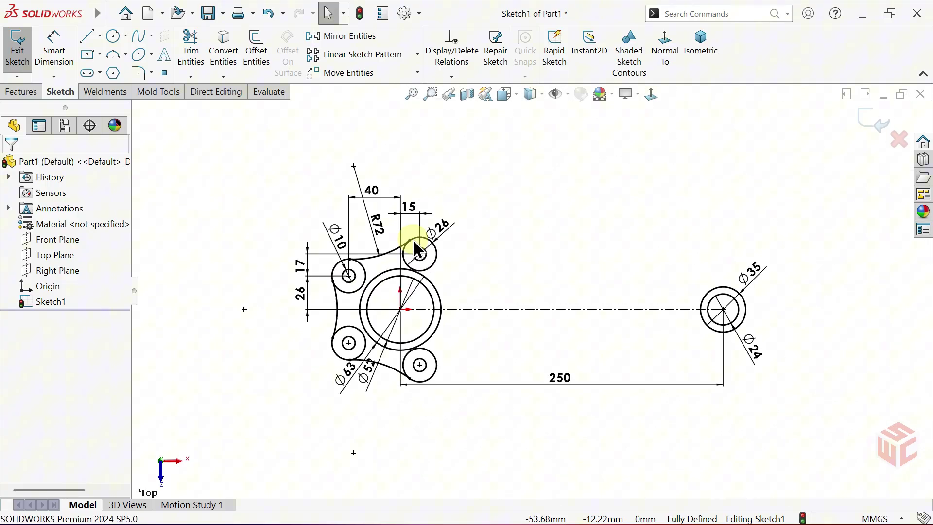
scroll(457, 340, down, 2)
ctrl+middle_drag(488, 337, 434, 383)
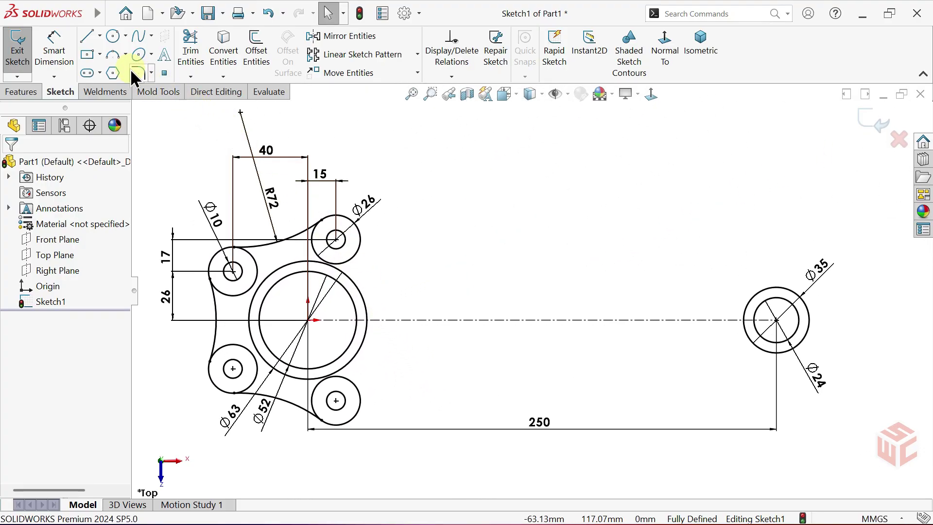
click(113, 55)
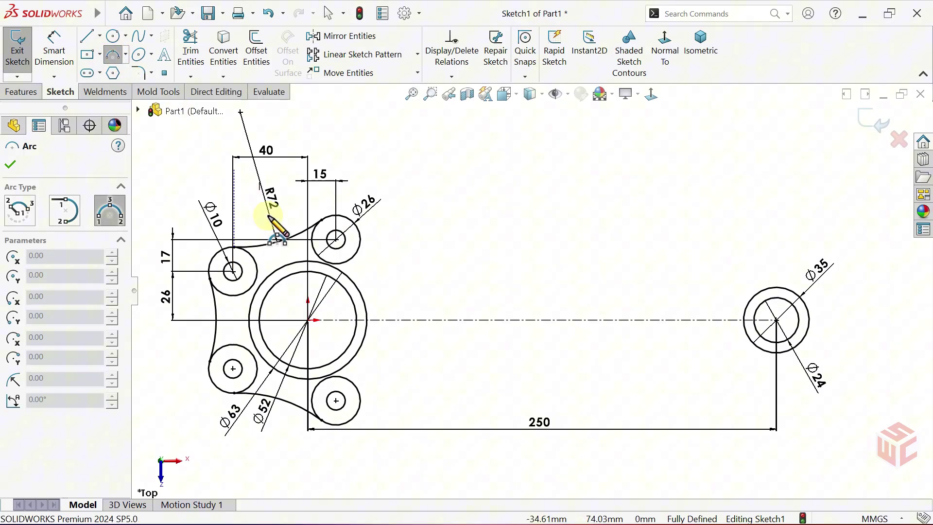
click(349, 422)
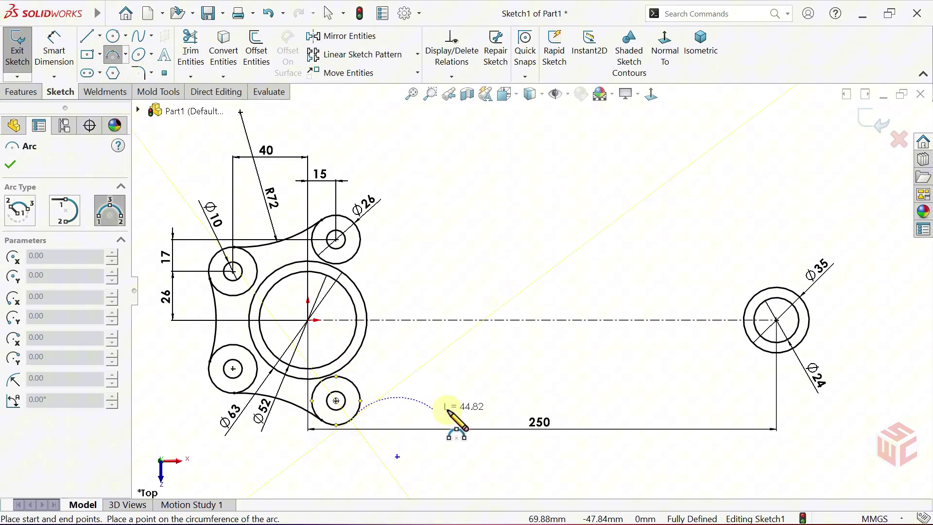
click(491, 401)
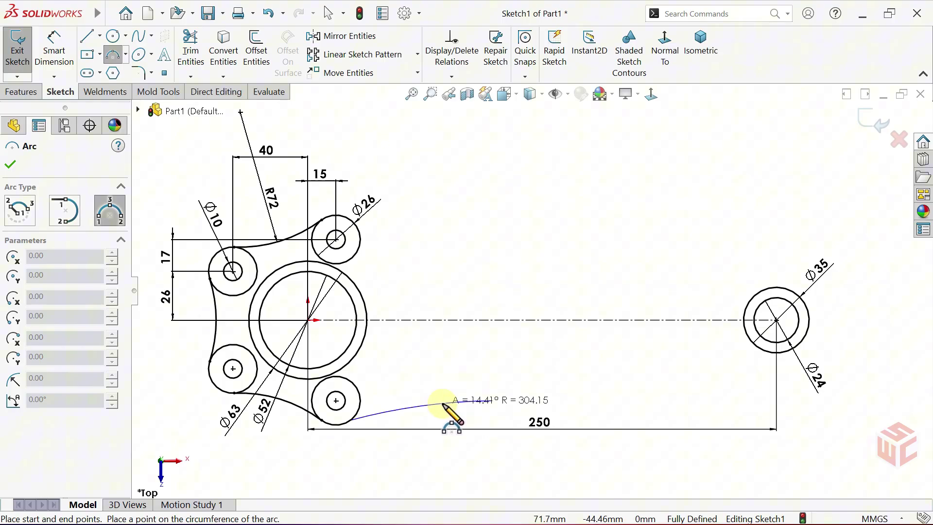
click(443, 404)
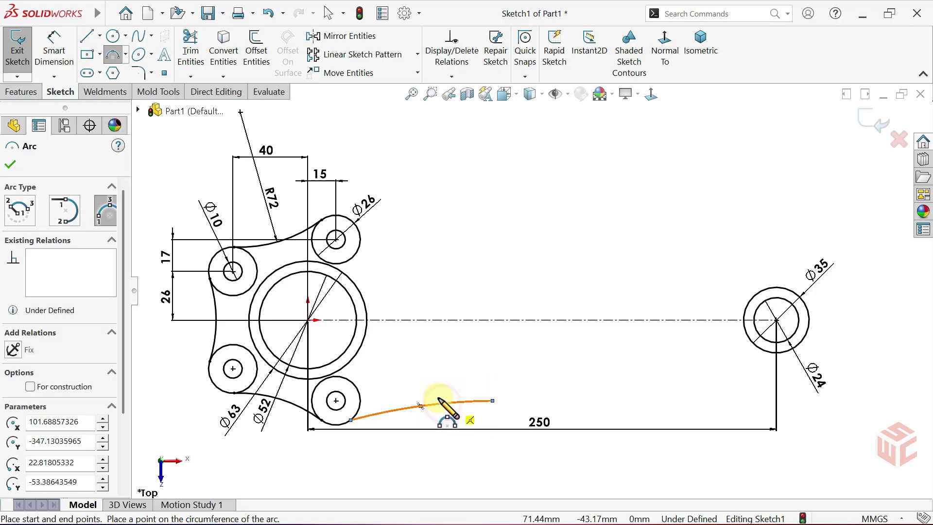
- Draw a straight line from the free end of the lower-right arc to the small end's 35 mm circle
click(88, 37)
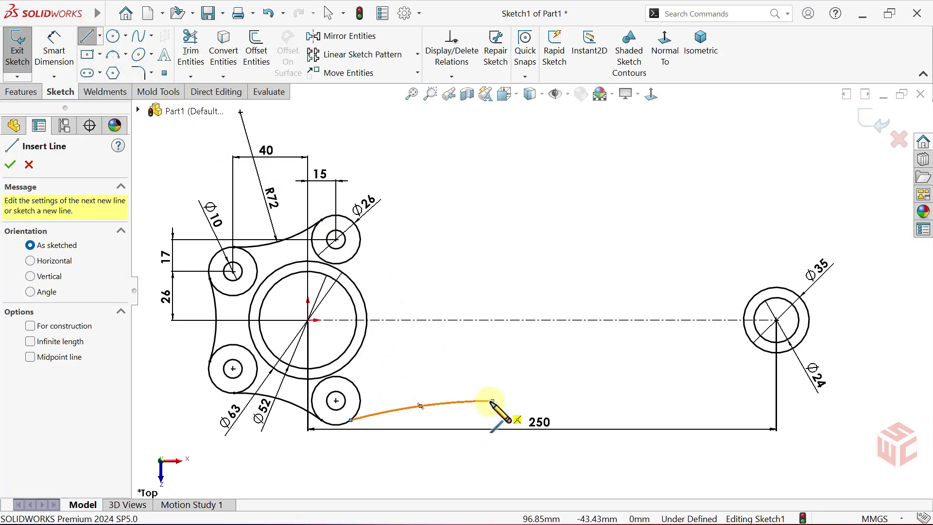
click(492, 400)
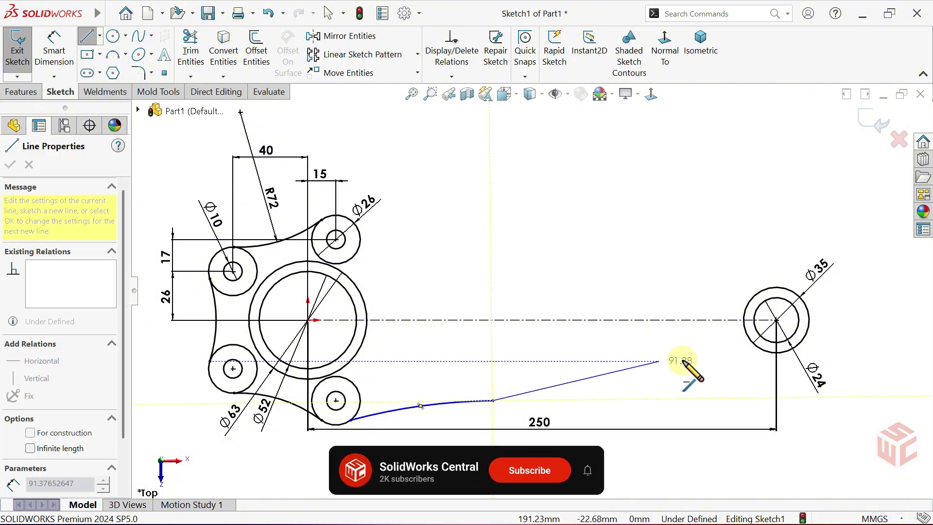
click(756, 348)
right_click(729, 345)
click(741, 351)
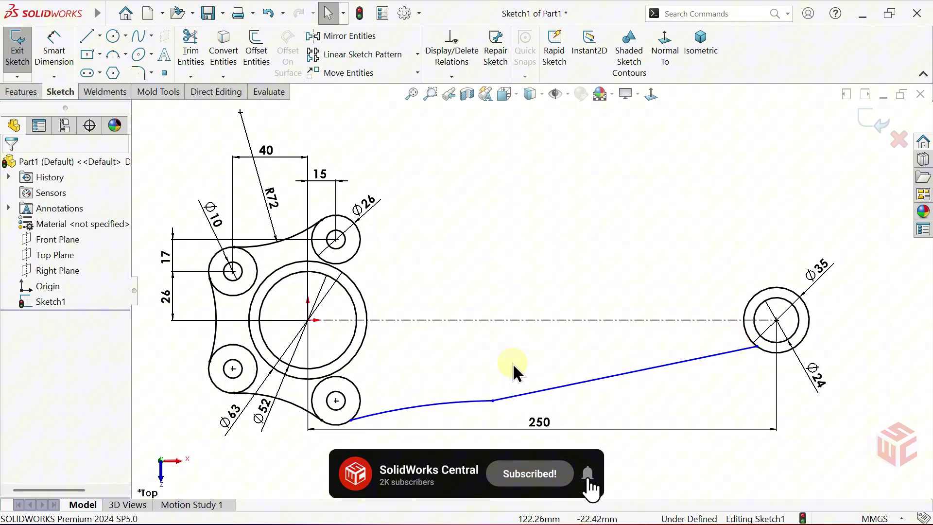
- Make the lower-right arc and the lower shank line tangent at their shared endpoint
scroll(421, 386, down, 5)
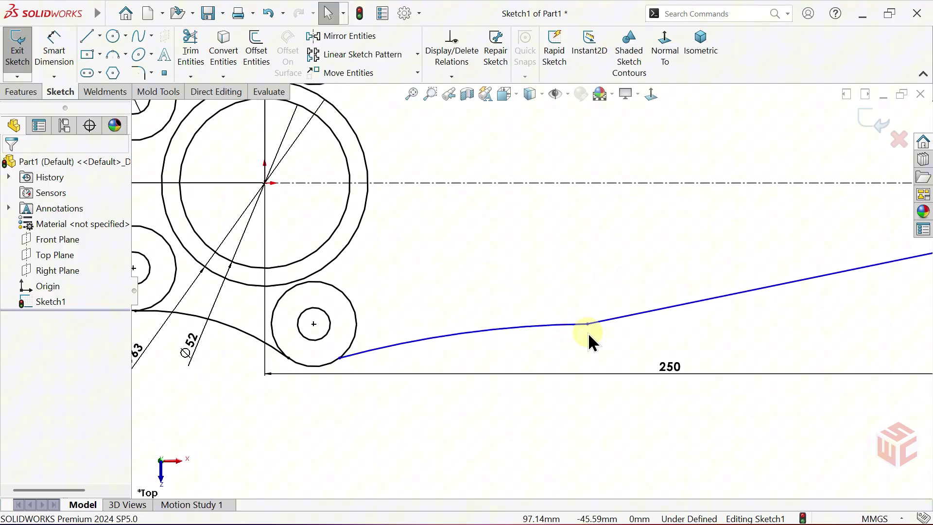
click(588, 324)
click(619, 277)
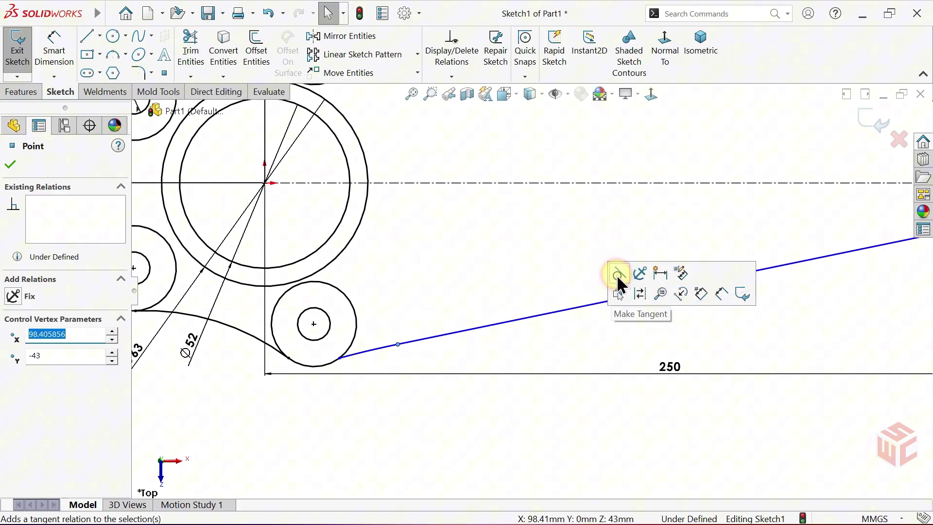
click(488, 291)
- Make the lower-right arc tangent to the lower-right 26 mm circle
scroll(367, 348, down, 5)
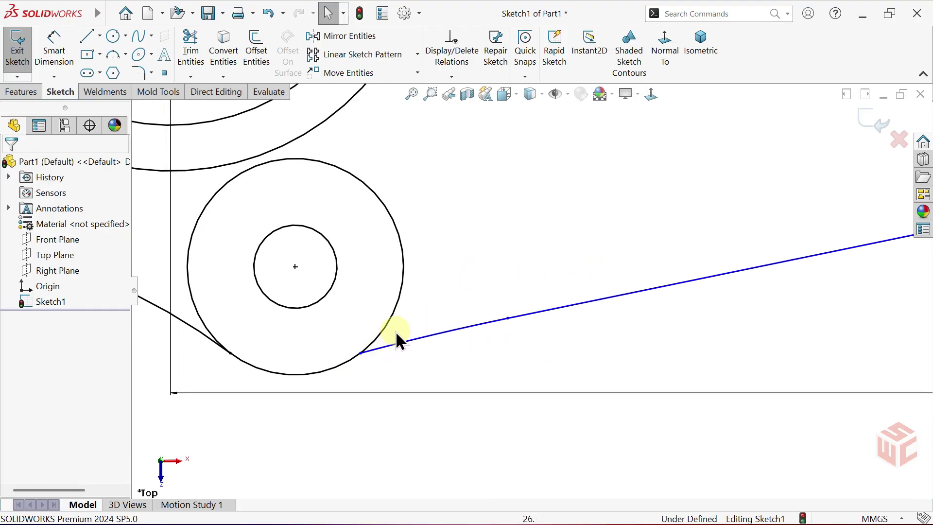
drag(349, 367, 347, 364)
click(396, 311)
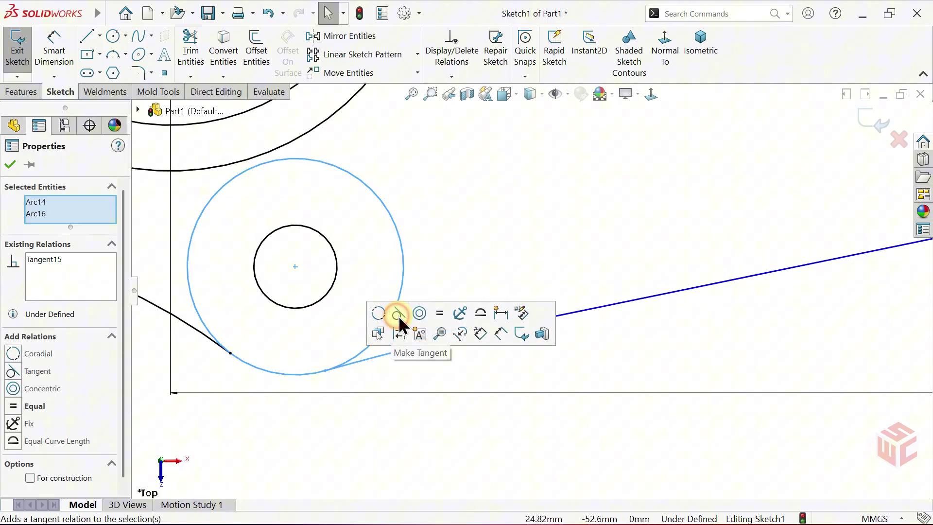
click(446, 270)
- Move the joint between the lower-right arc and the shank line toward the centerline, curving the arc to about 43 mm radius
drag(513, 324, 651, 165)
click(629, 209)
scroll(610, 260, up, 5)
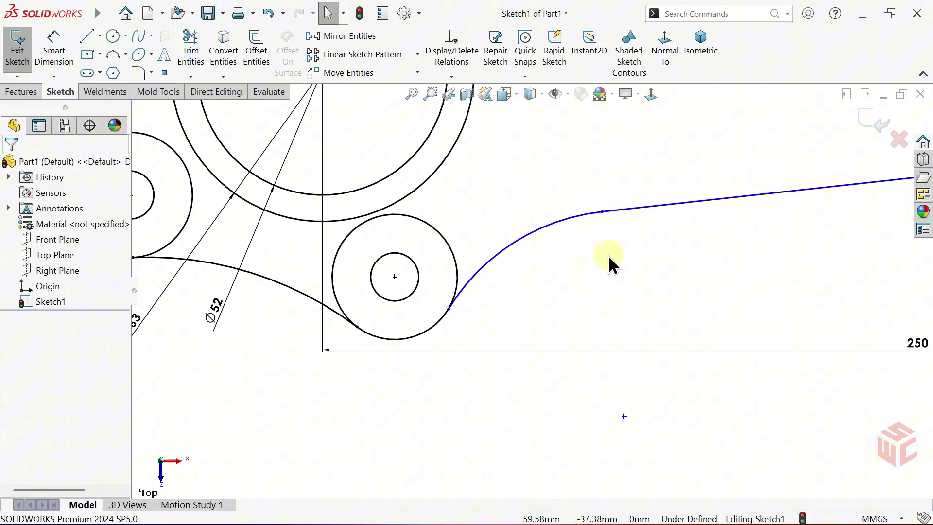
scroll(602, 273, down, 2)
scroll(536, 334, down, 2)
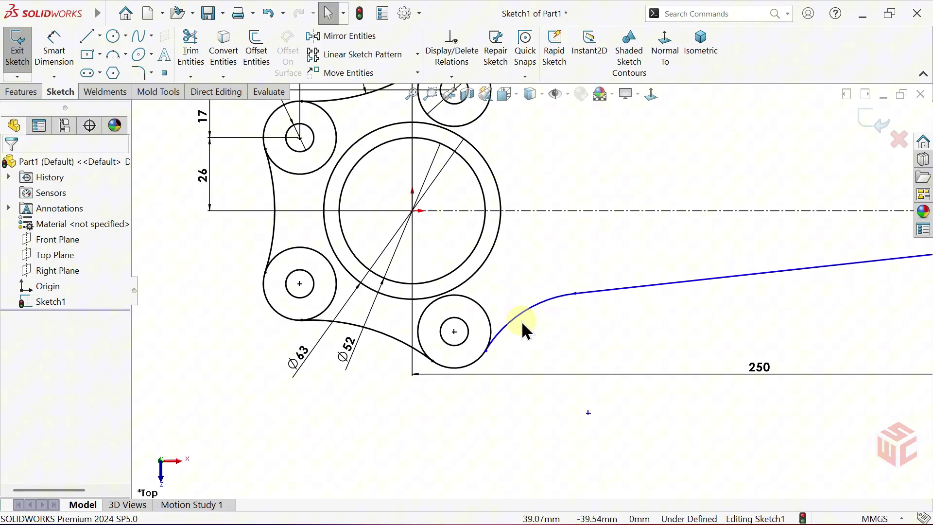
- Make the lower-right arc equal in radius to the lower connecting arc between the two lower bosses
click(518, 318)
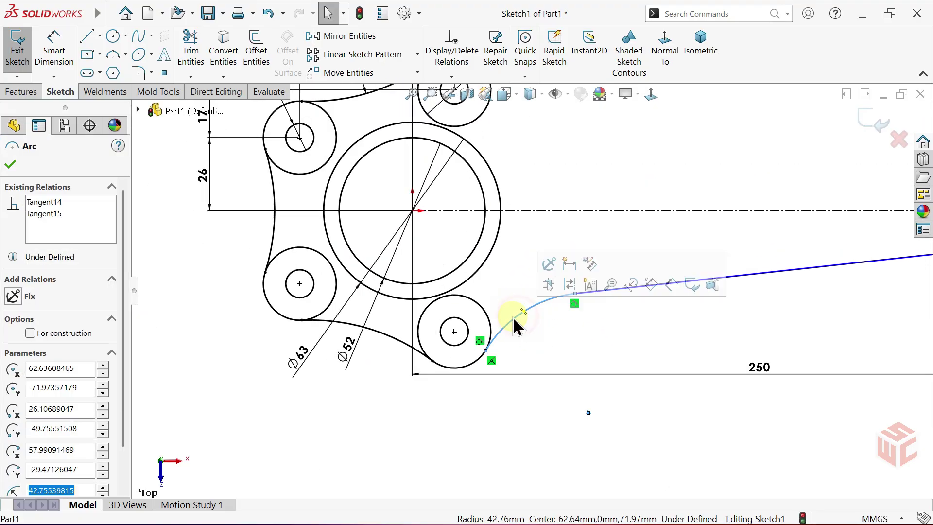
ctrl+click(396, 338)
click(493, 287)
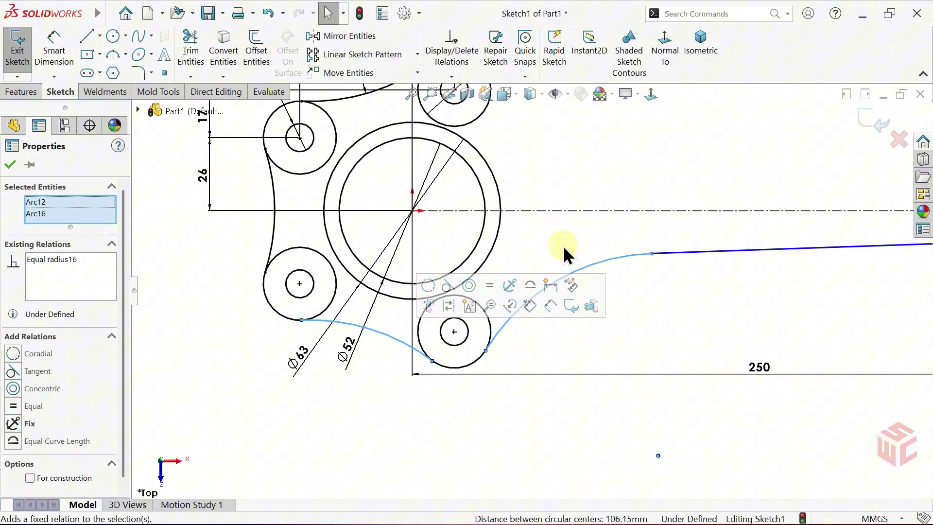
click(563, 245)
- Mirror the lower shank line and its tangent arc about the horizontal centerline
scroll(565, 246, up, 3)
scroll(537, 273, down, 1)
ctrl+middle_drag(538, 272, 444, 317)
scroll(455, 323, down, 2)
click(477, 342)
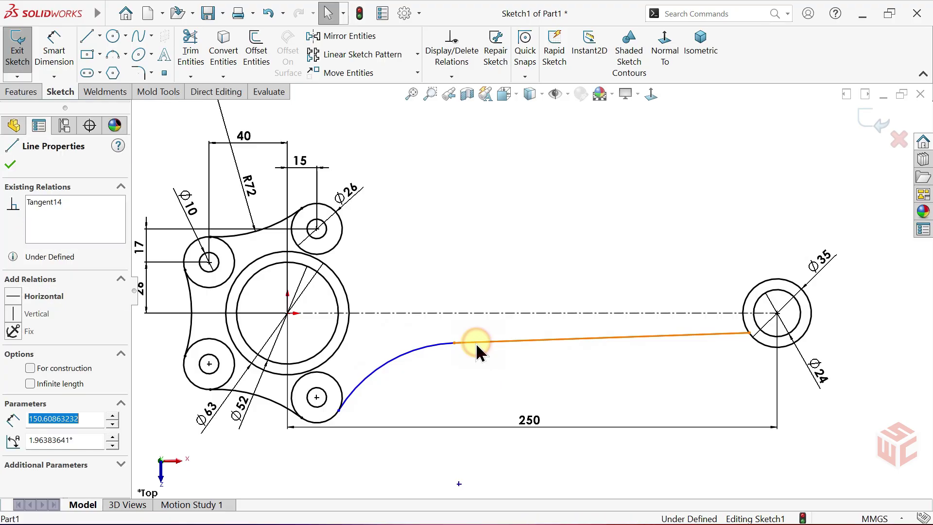
ctrl+click(430, 347)
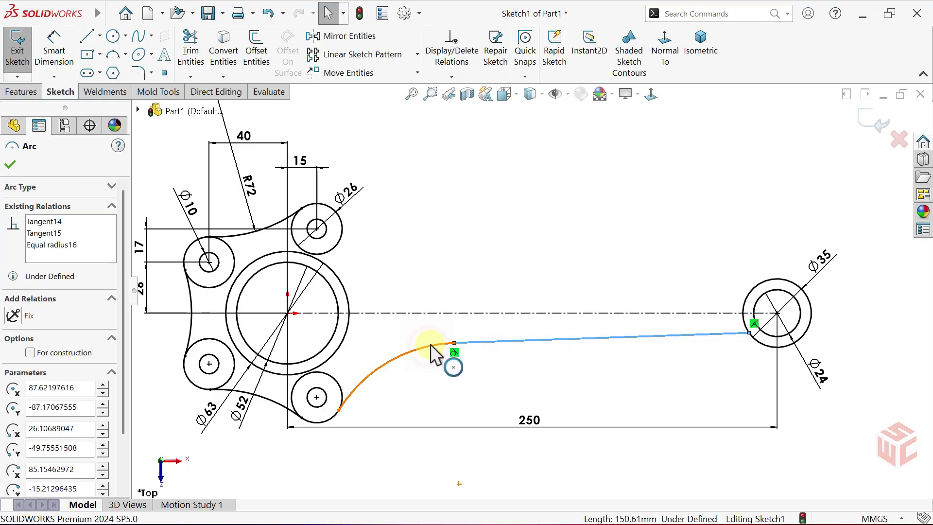
ctrl+click(466, 314)
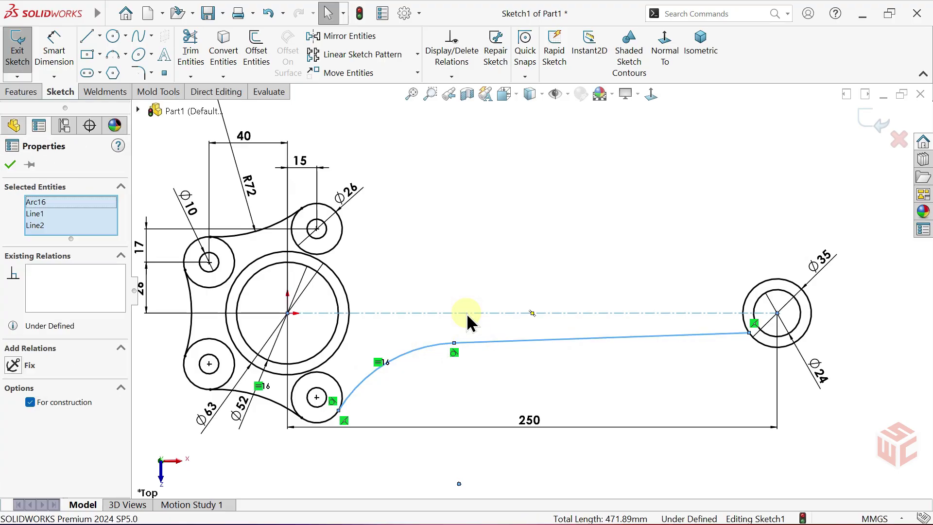
click(349, 39)
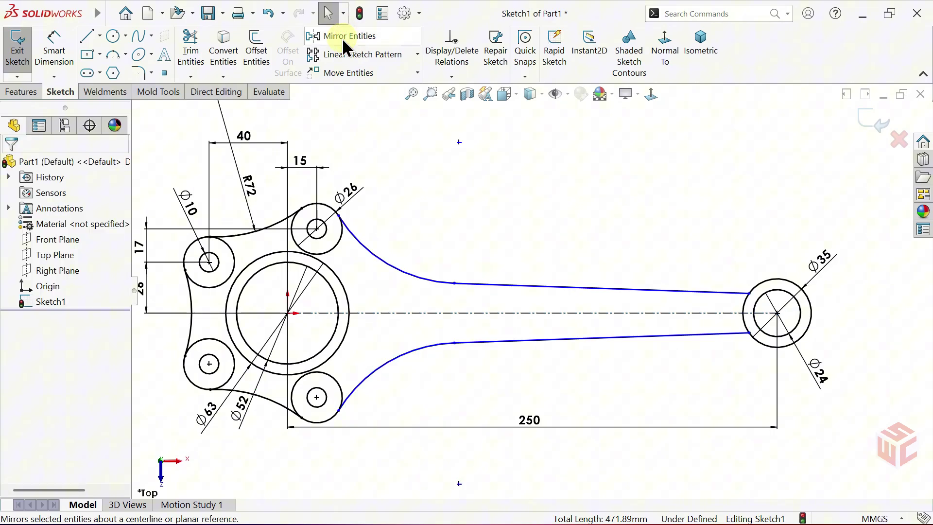
- Dimension the shank width between the two line endpoints on the small end's outer circle as 18 mm
click(54, 55)
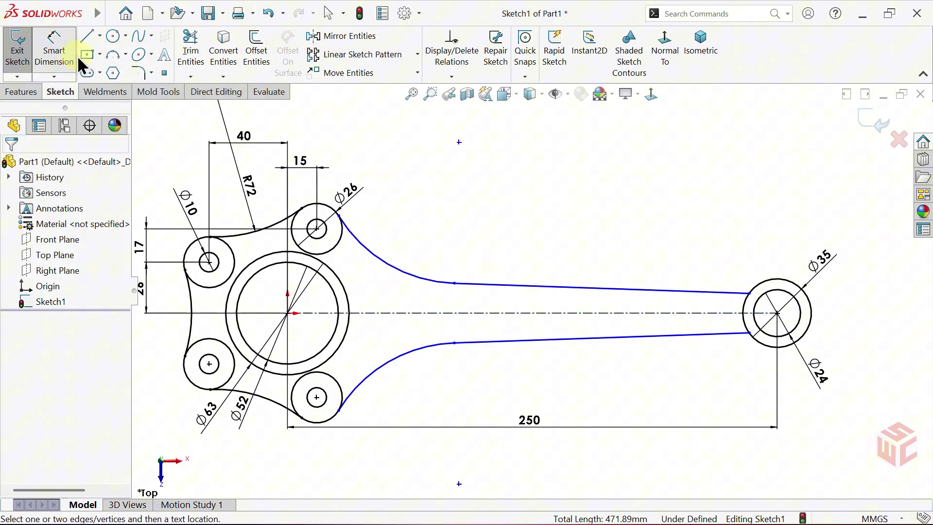
scroll(689, 321, down, 3)
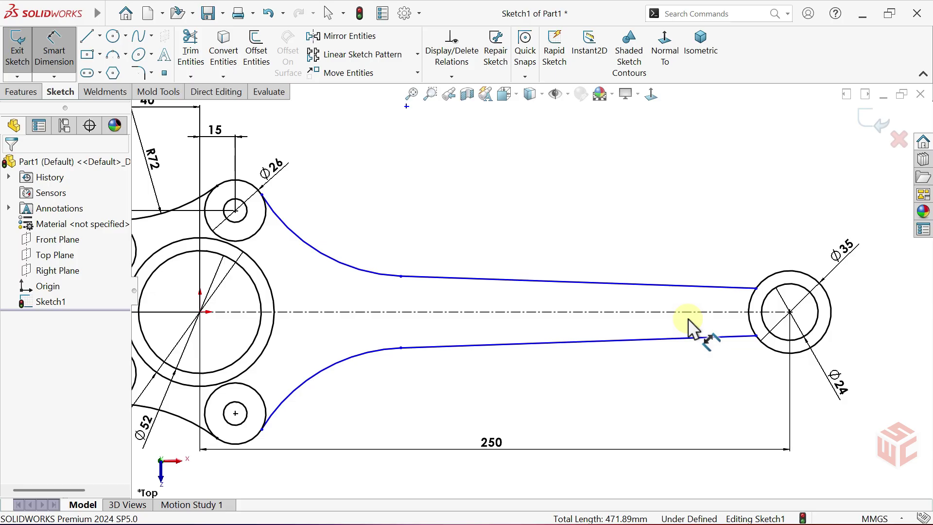
click(764, 281)
click(763, 338)
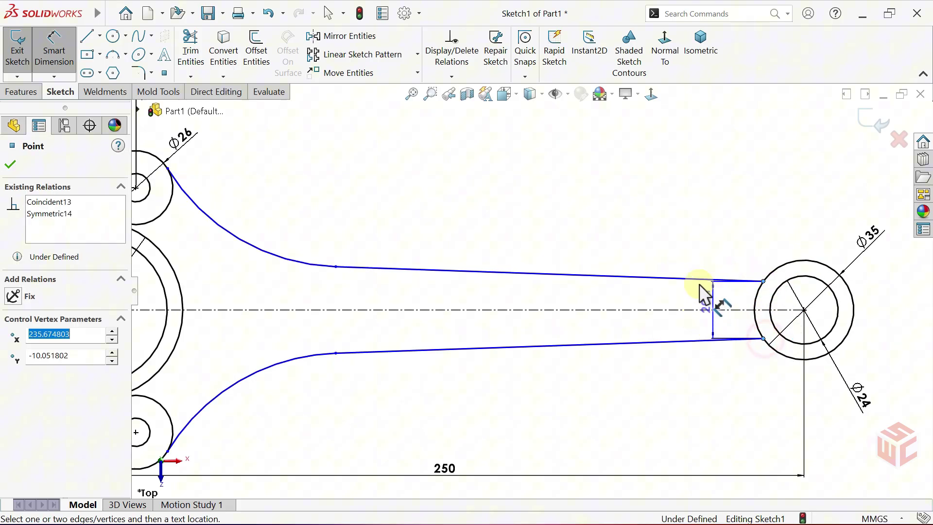
click(678, 238)
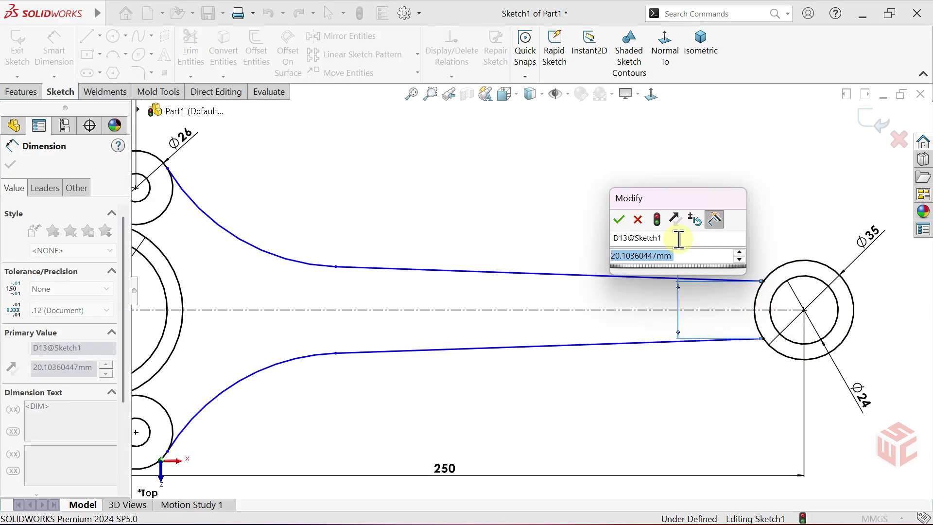
text(18)
key(Return)
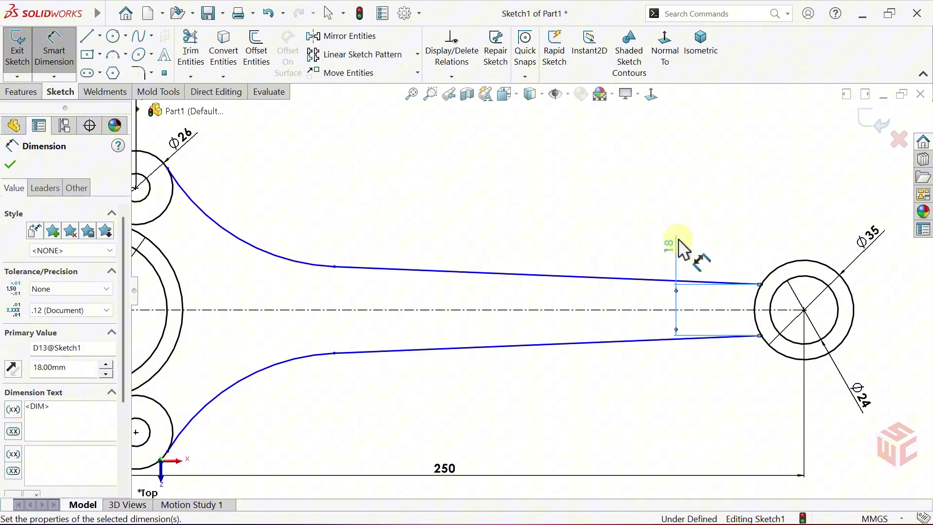
- Dimension the shank width between the two arc-to-line tangent points as 26 mm
click(334, 267)
click(333, 354)
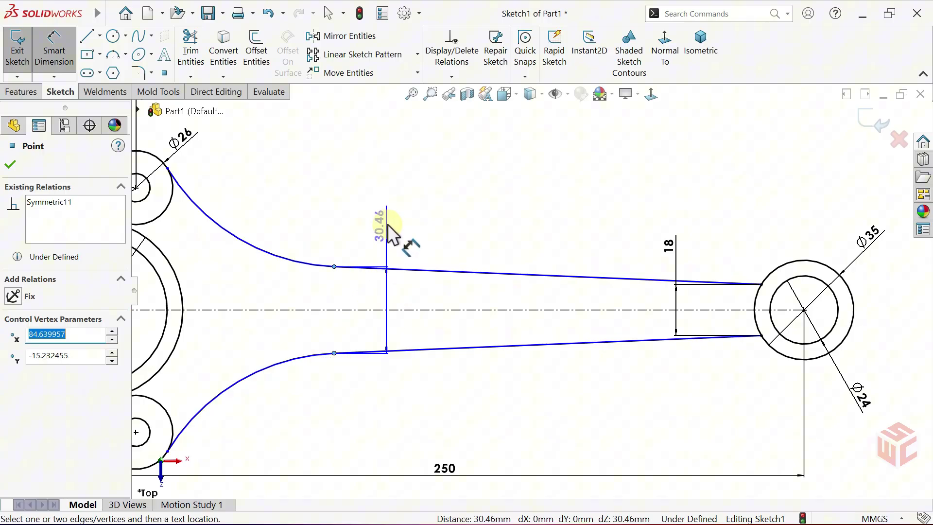
click(387, 225)
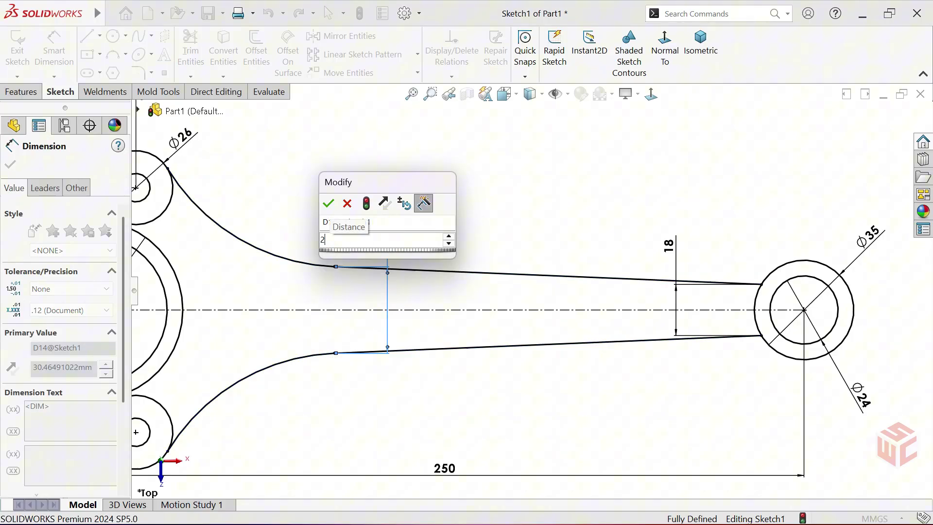
key(Return)
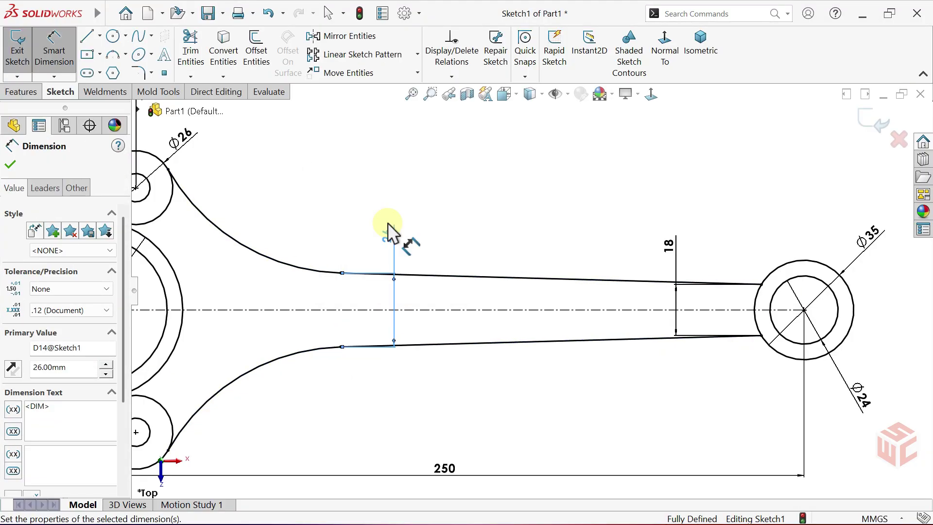
right_click(423, 227)
click(444, 270)
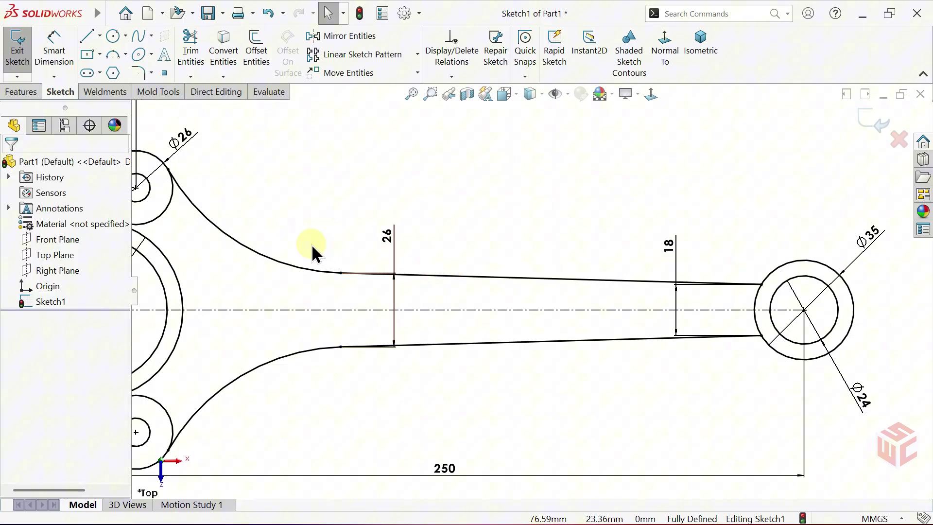
- Power-trim the inner portions of the four 26 mm boss circles, leaving one continuous outline around the big end
scroll(292, 244, up, 1)
ctrl+middle_drag(278, 244, 604, 246)
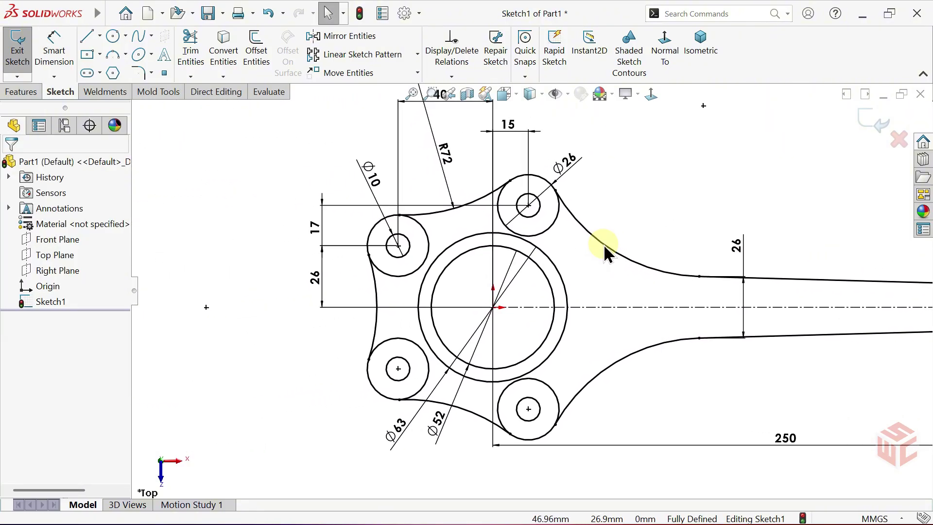
click(193, 65)
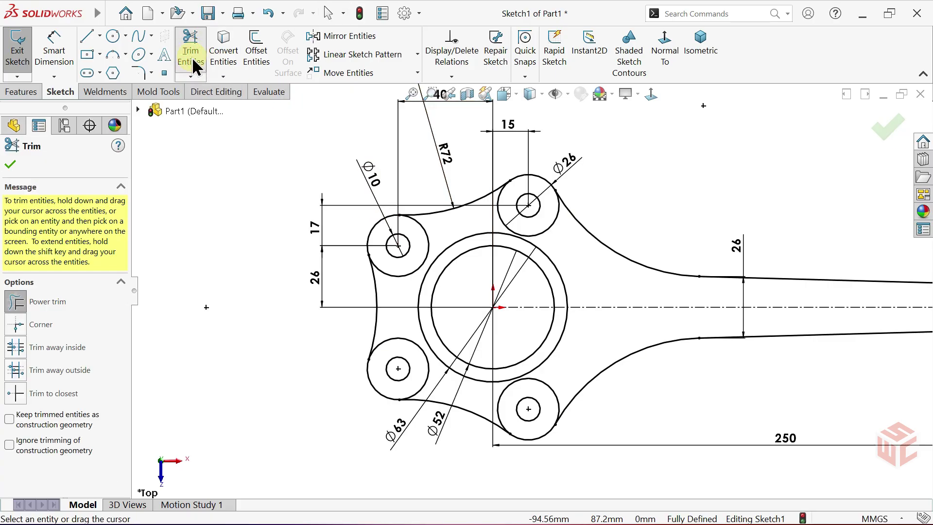
click(51, 304)
scroll(468, 250, down, 1)
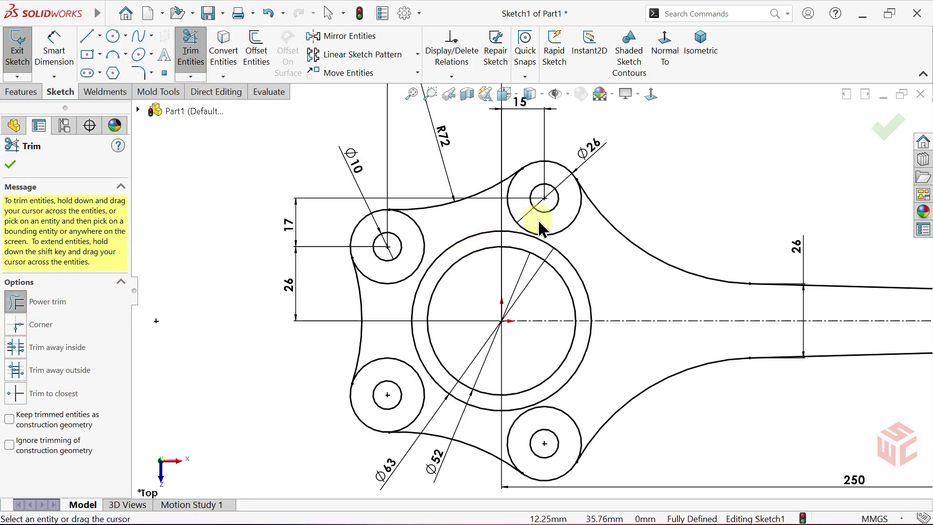
mouse_move(538, 220)
mouse_down()
mouse_move(441, 222)
mouse_move(412, 234)
mouse_move(386, 363)
mouse_move(564, 395)
mouse_move(553, 416)
mouse_up()
click(13, 164)
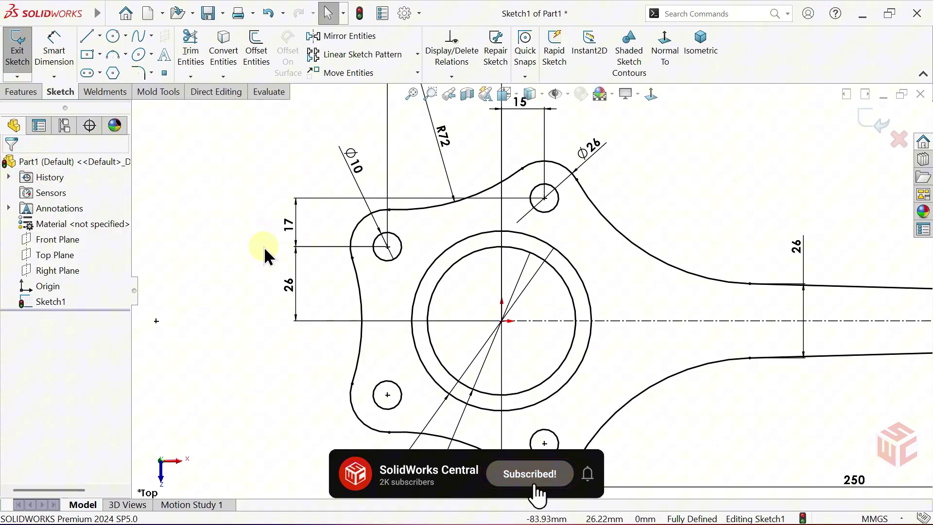
- Start a boss extrusion of the sketch using only the ring region between the 52 mm and 63 mm big-end circles
key(f)
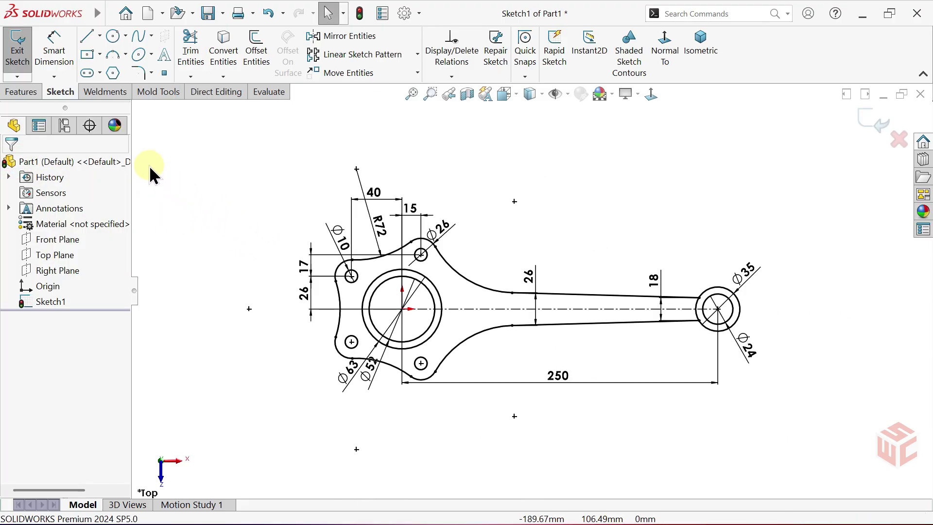
click(30, 92)
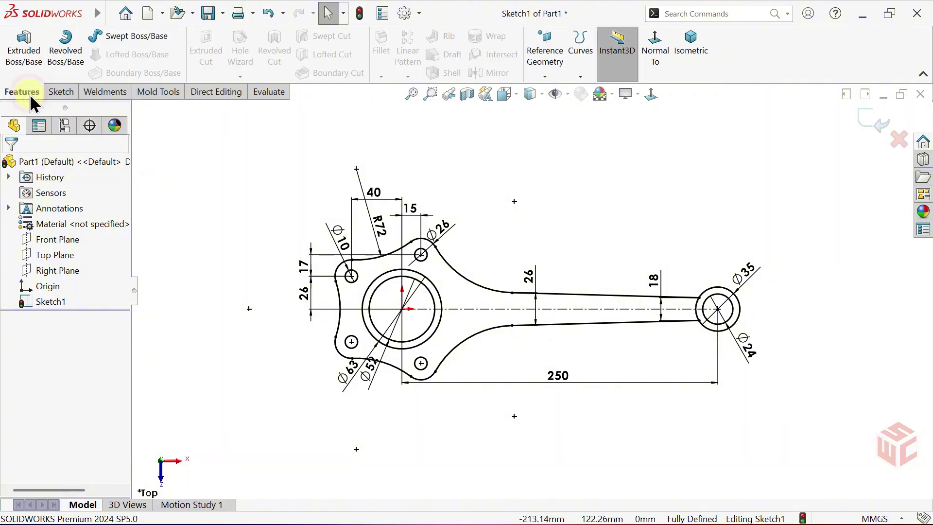
click(31, 69)
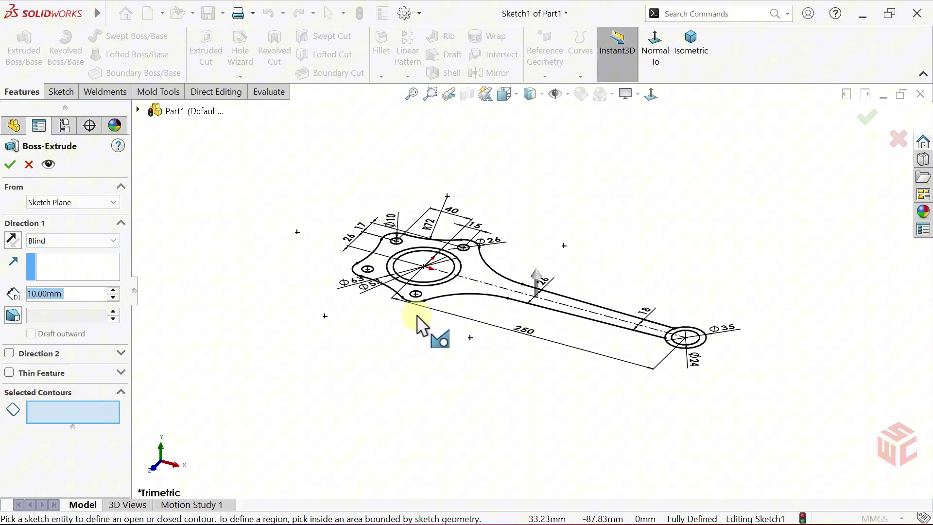
scroll(443, 271, down, 5)
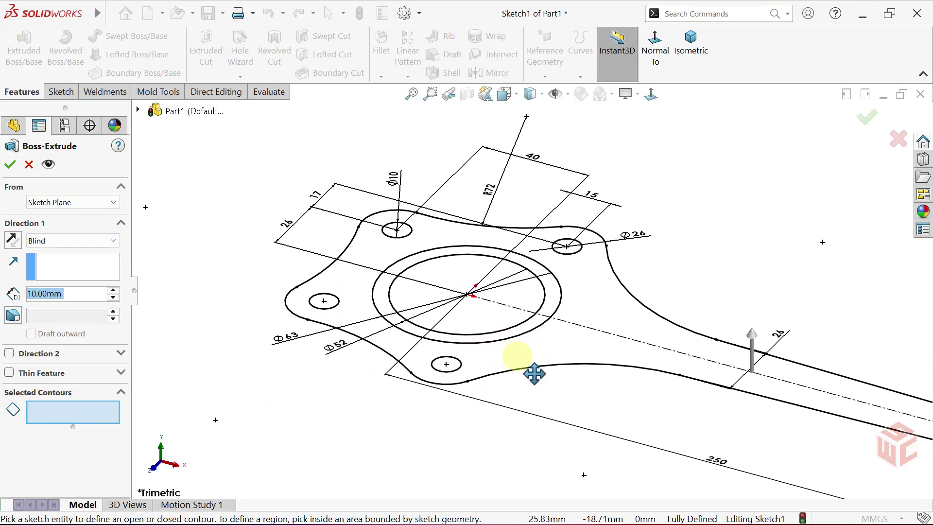
ctrl+middle_drag(472, 292, 519, 362)
click(519, 362)
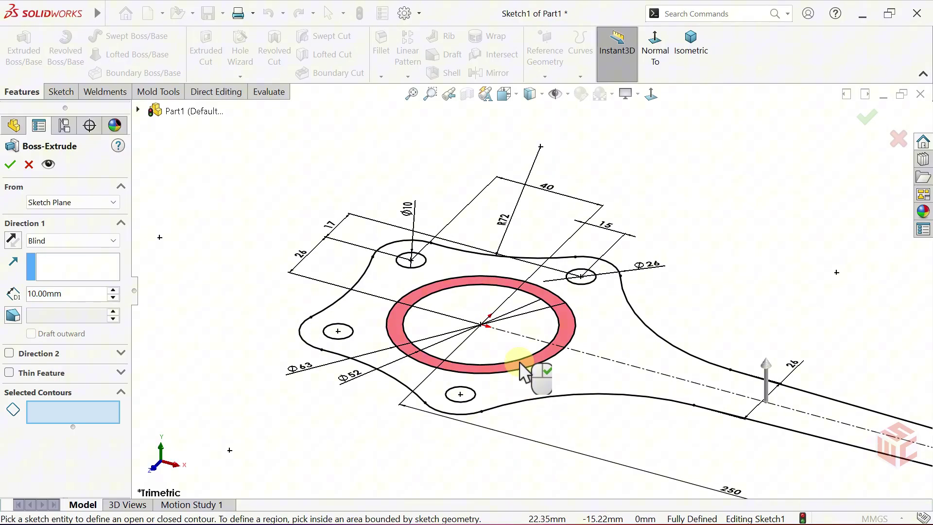
click(519, 360)
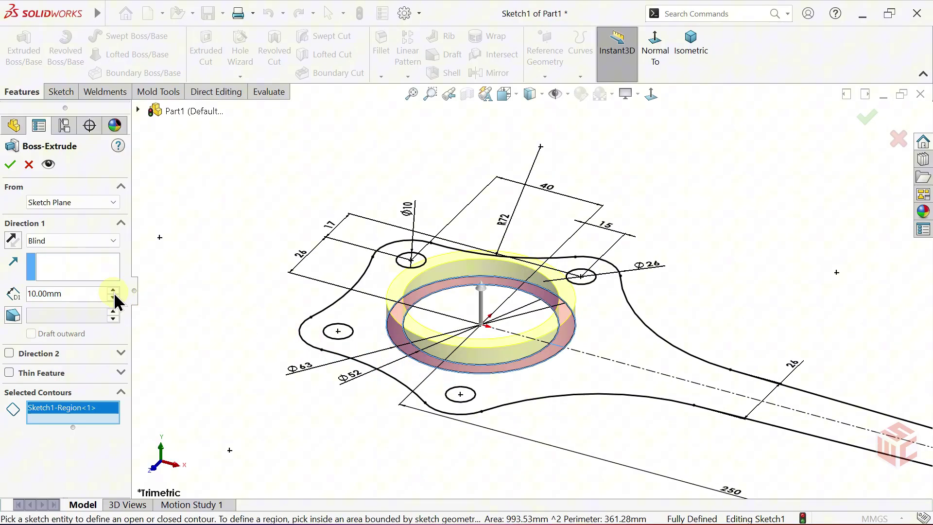
- Extrude the big-end ring region 72 mm with the Mid Plane end condition
click(74, 240)
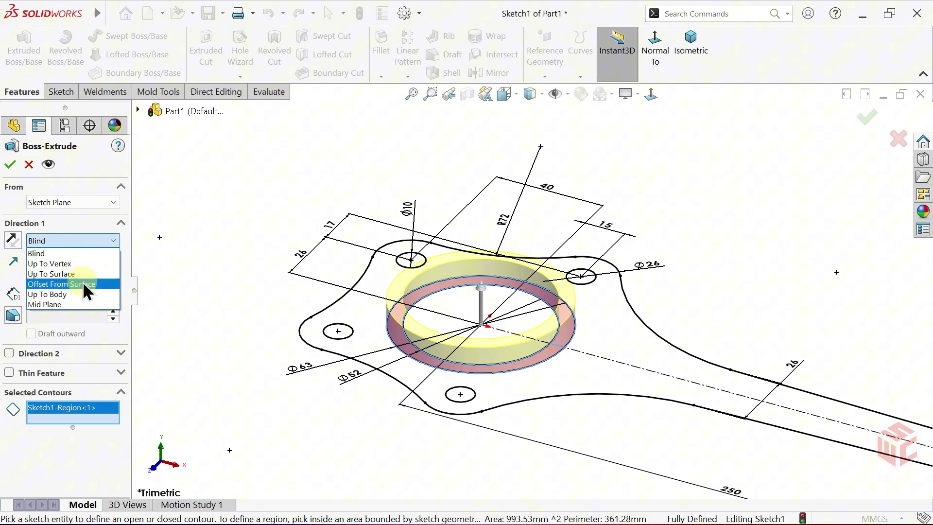
click(81, 304)
middle_drag(323, 371, 345, 318)
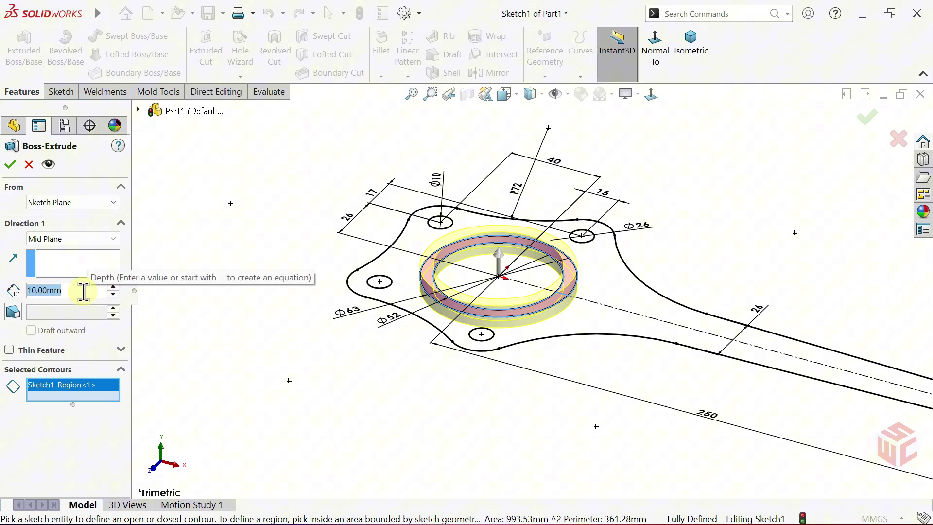
text(72)
key(Return)
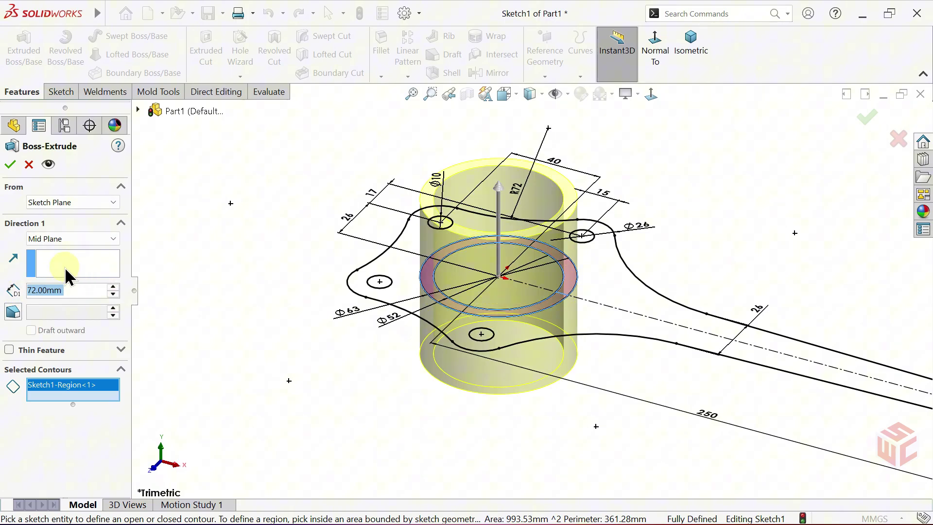
click(10, 164)
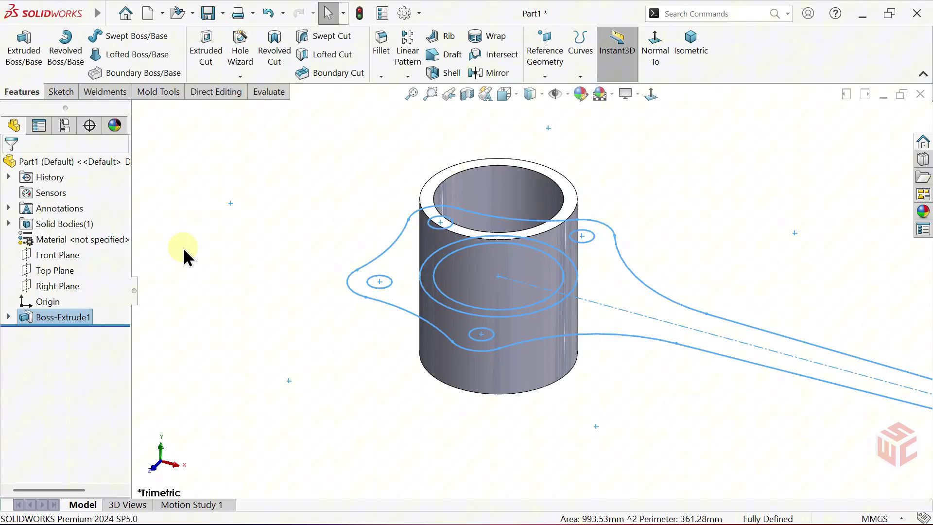
click(184, 251)
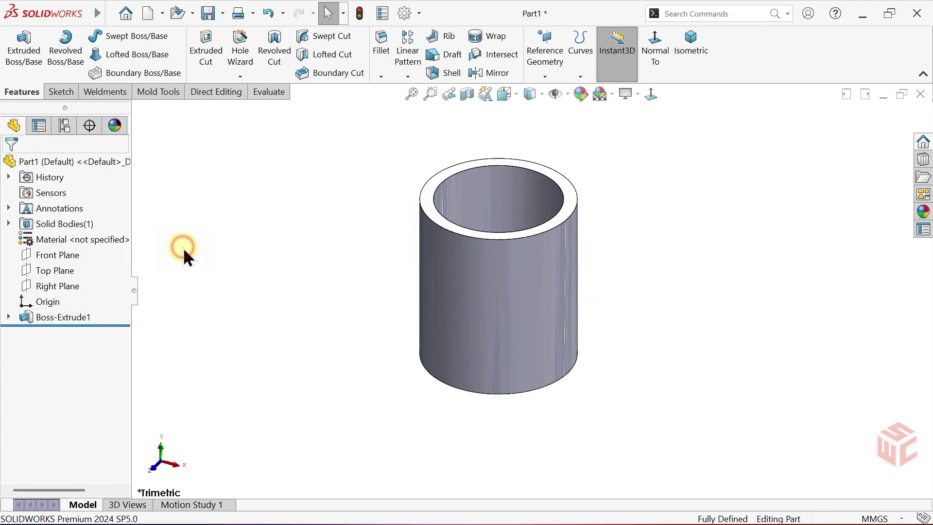
- Reuse Sketch1 to extrude the flange-and-shank region 42 mm Mid Plane, merged with the big-end ring
click(9, 317)
click(57, 331)
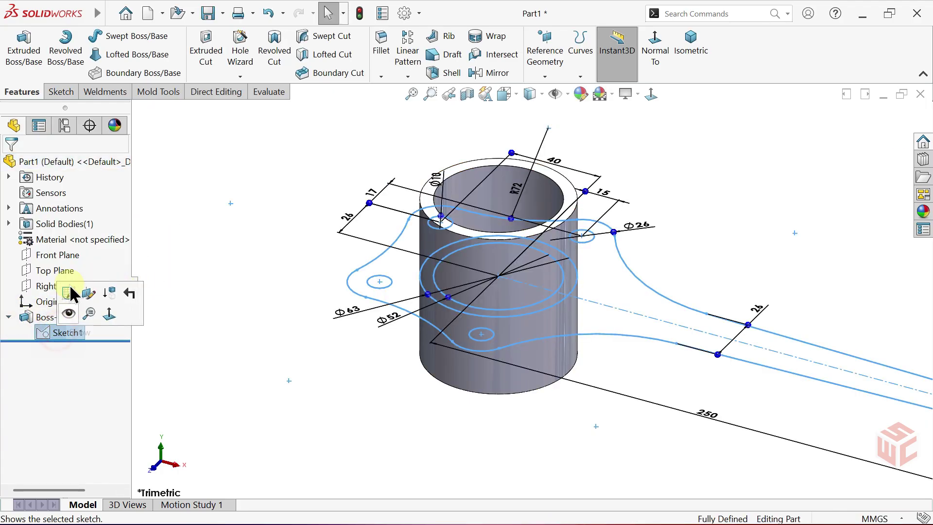
click(25, 67)
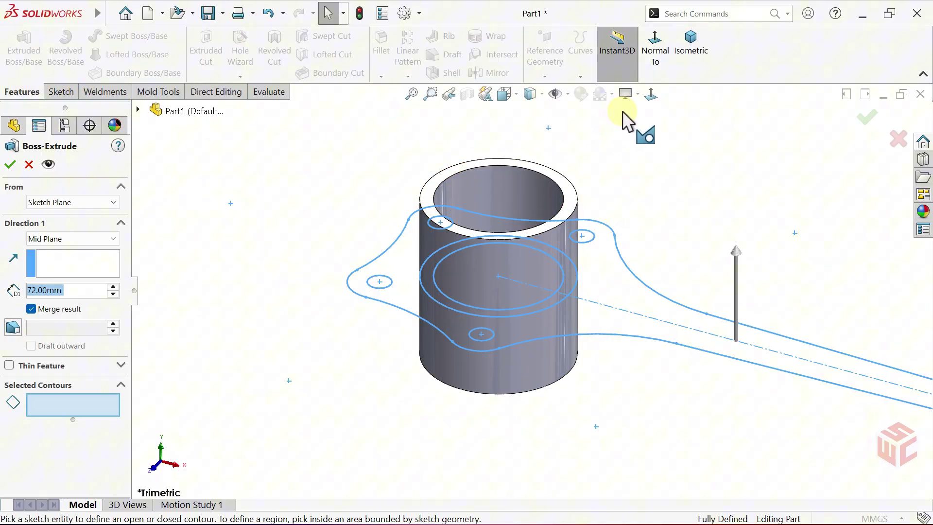
click(690, 53)
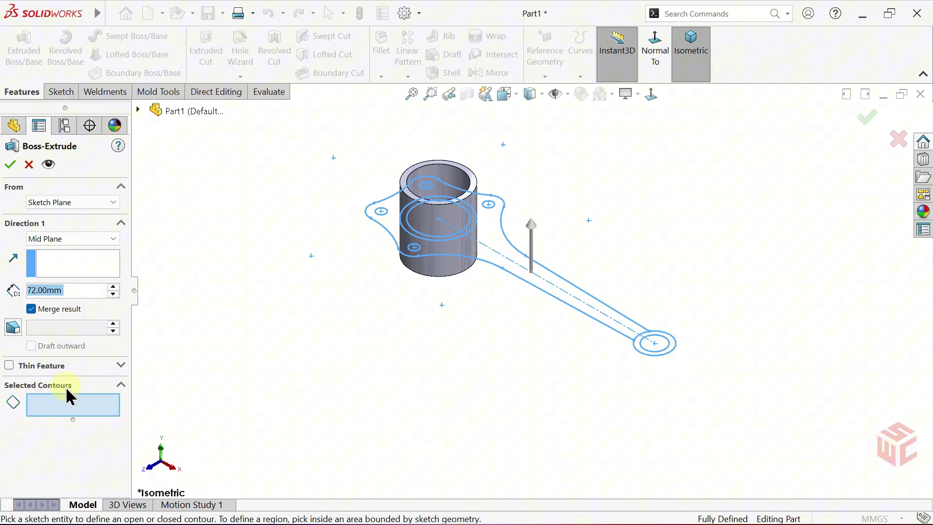
click(491, 256)
scroll(490, 258, down, 4)
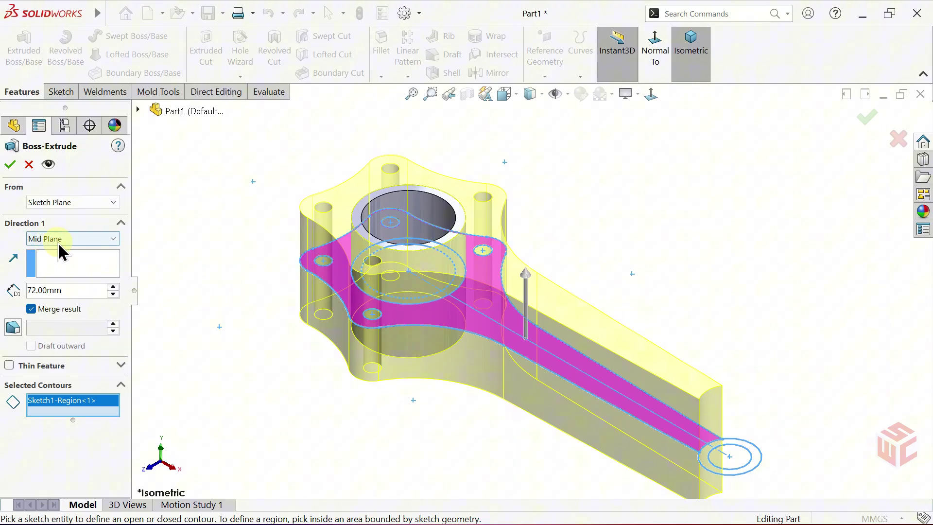
drag(71, 290, 11, 290)
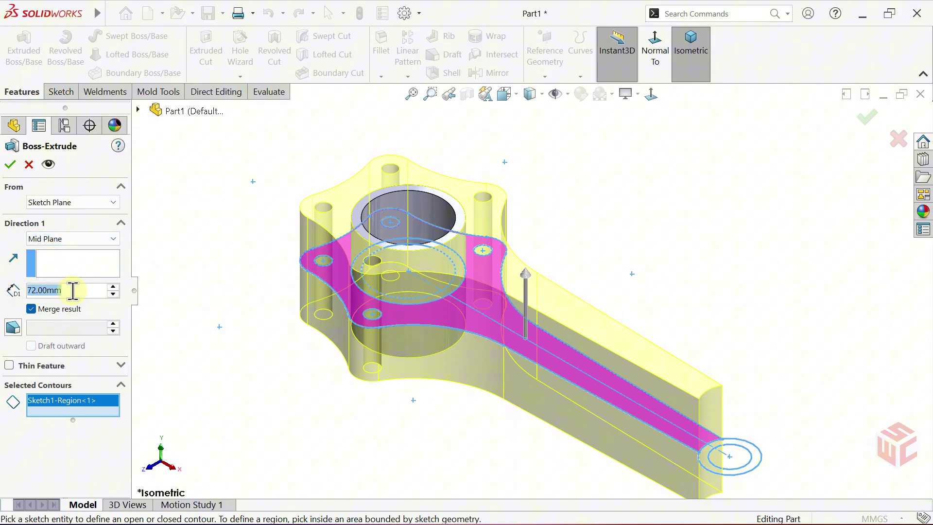
text(42)
key(Return)
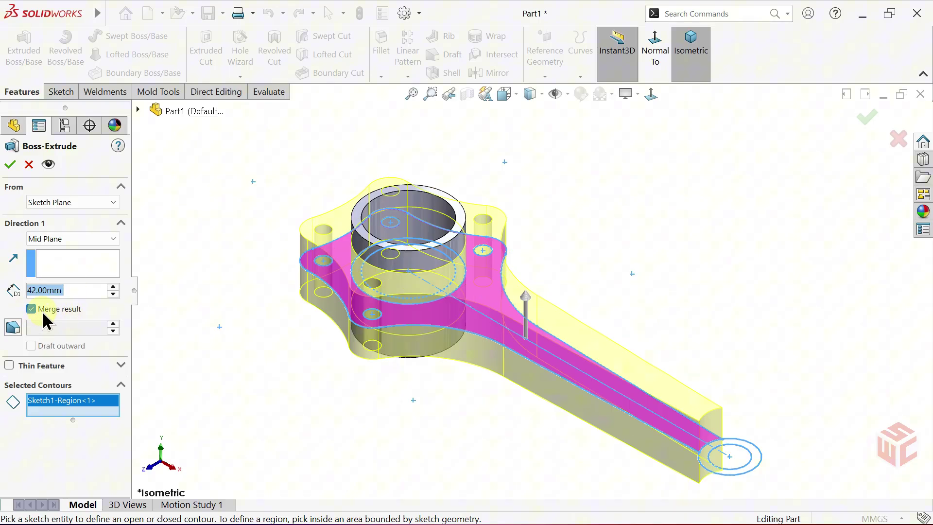
click(10, 165)
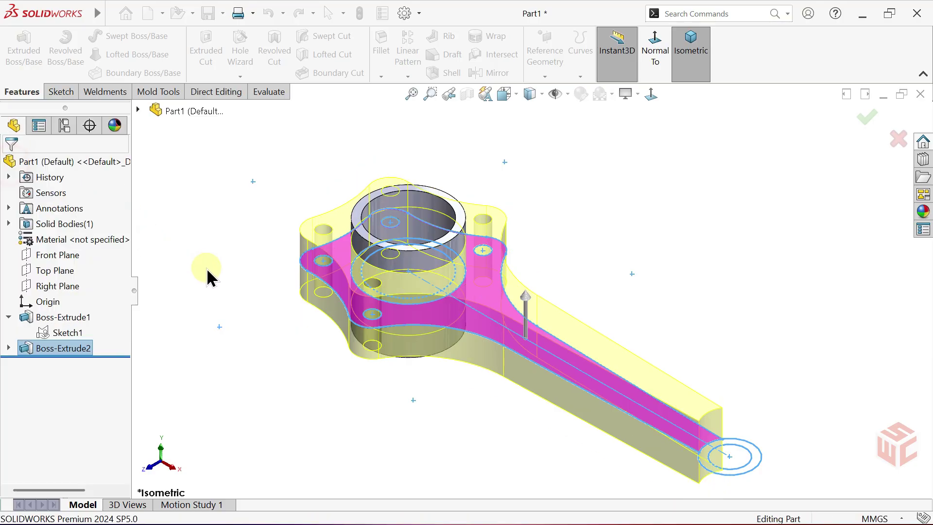
- Reuse Sketch1 to extrude the small-end ring region 42 mm Mid Plane as a separate body, with merging turned off
middle_drag(355, 316, 354, 292)
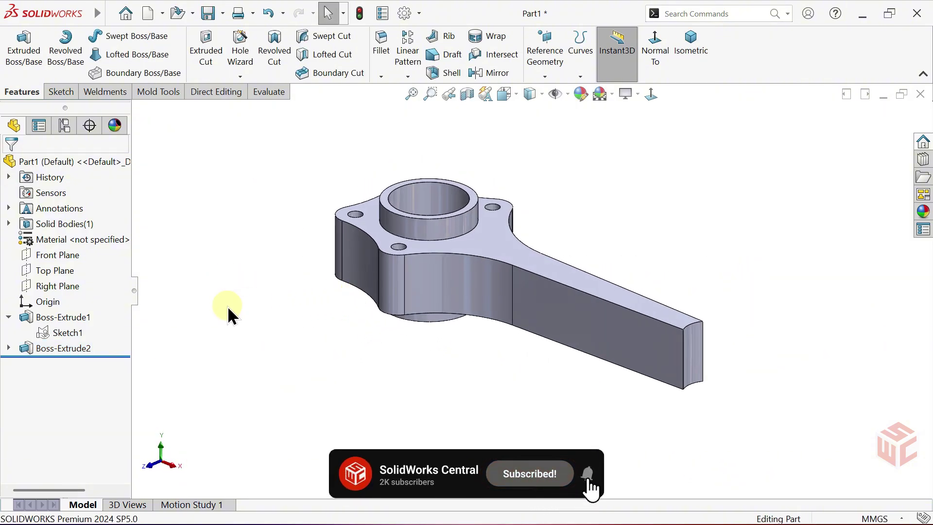
click(67, 332)
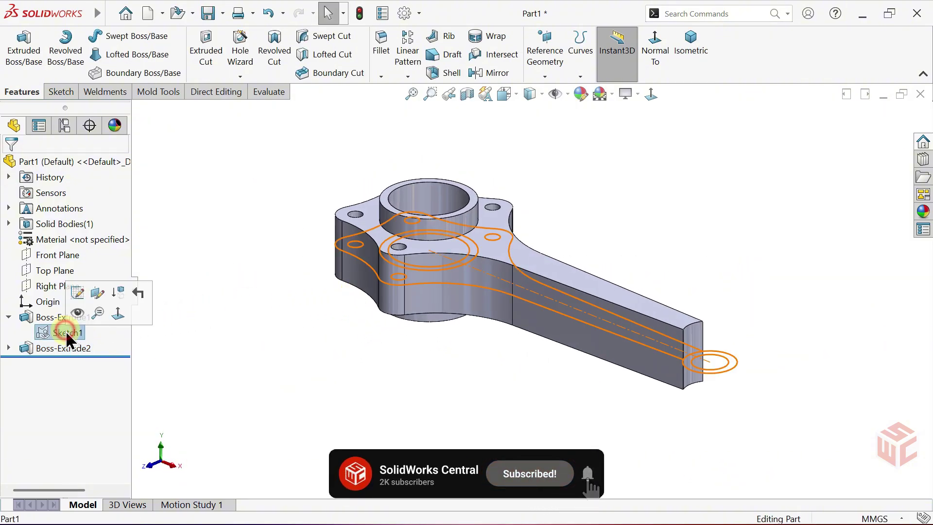
click(24, 59)
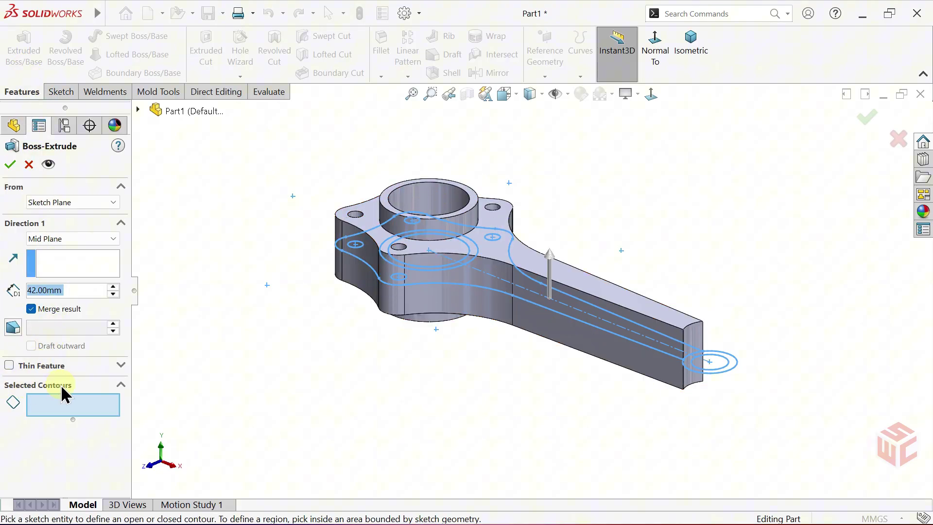
scroll(726, 389, down, 4)
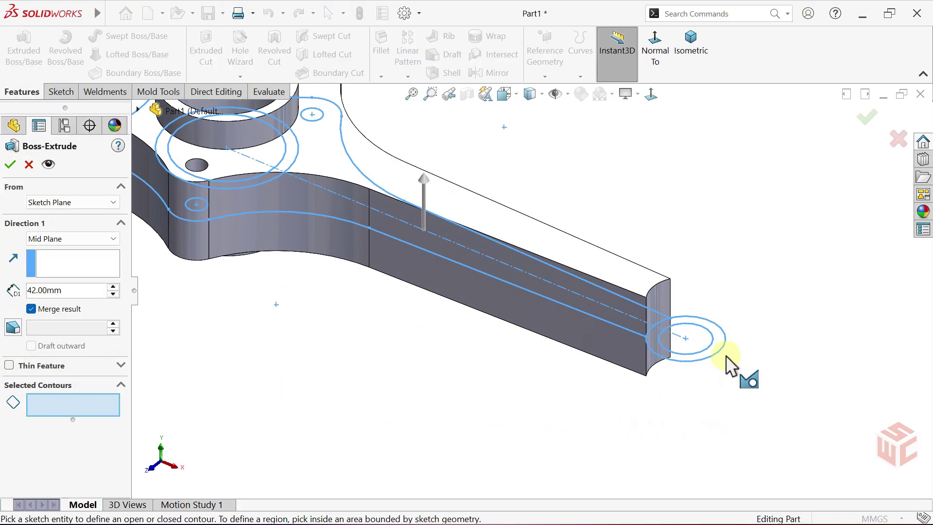
click(716, 343)
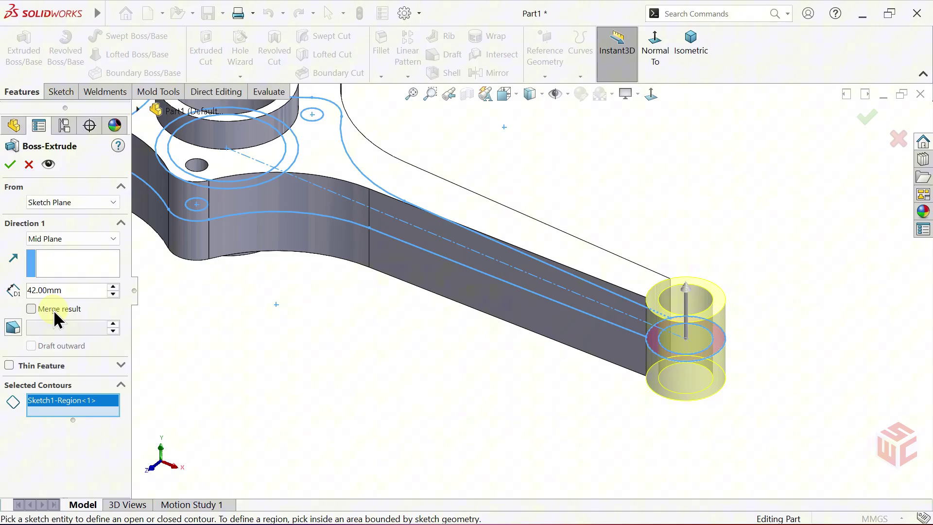
click(10, 164)
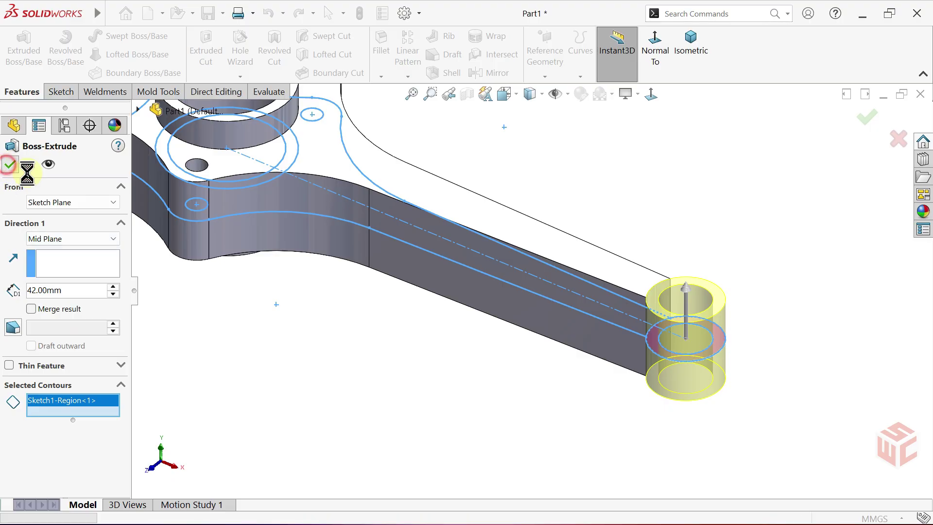
click(214, 293)
key(f)
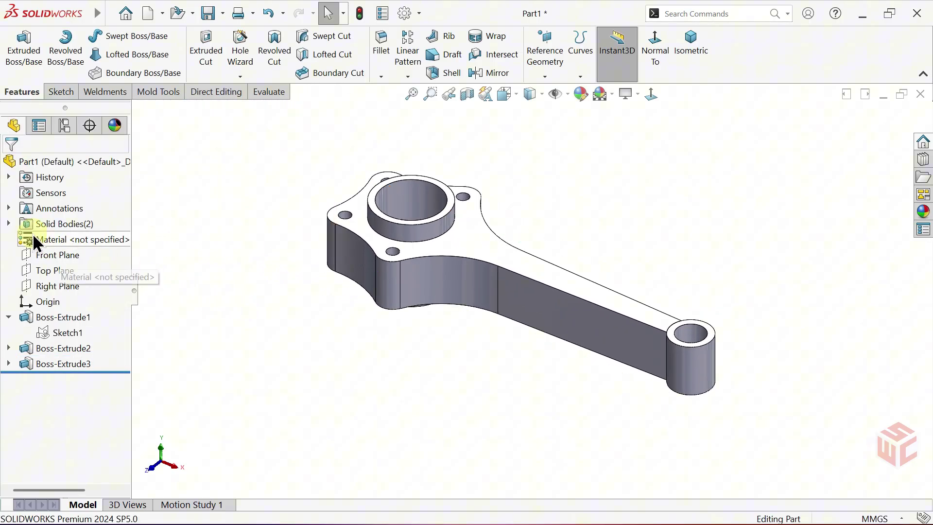
- Highlight each body in the Solid Bodies folder to check which geometry belongs to it
click(9, 224)
click(73, 239)
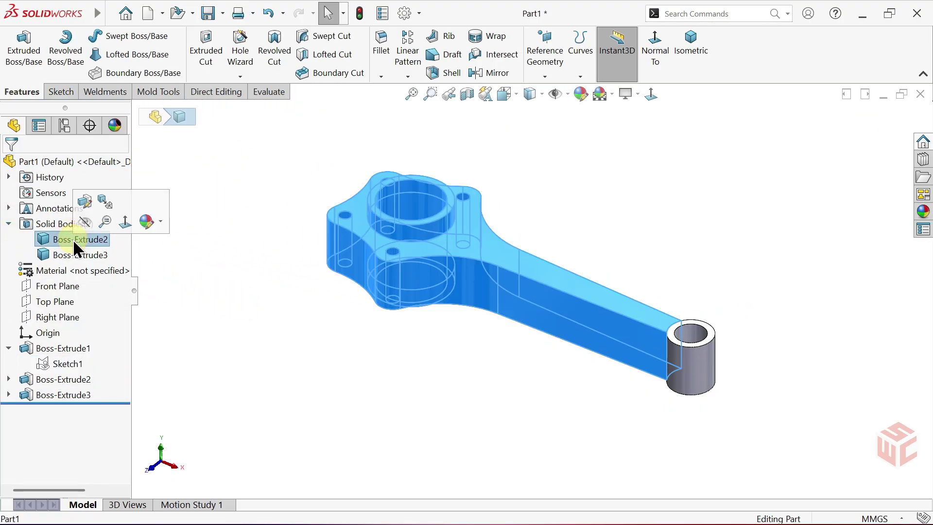
click(75, 253)
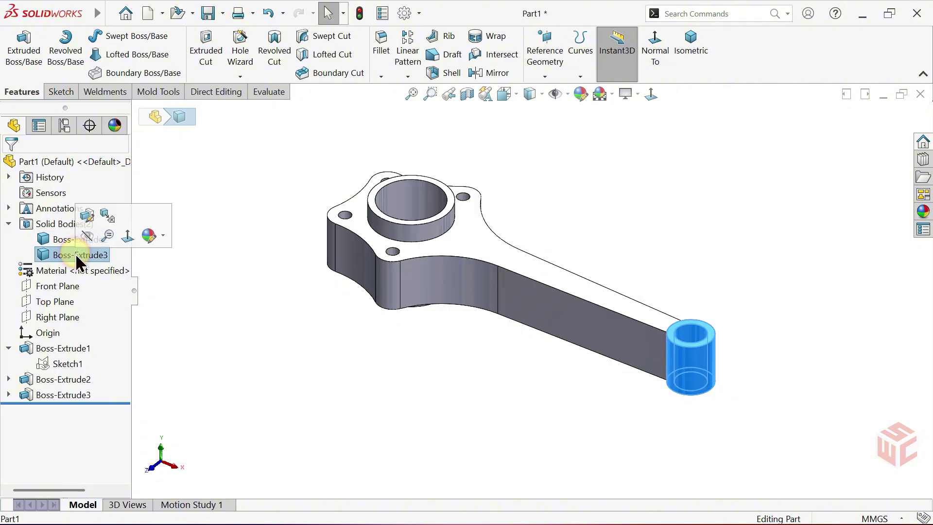
click(9, 224)
click(232, 292)
- Toggle RealView Graphics for the model display
mouse_move(452, 335)
middle_down()
mouse_move(466, 339)
mouse_move(496, 235)
mouse_move(457, 340)
middle_up()
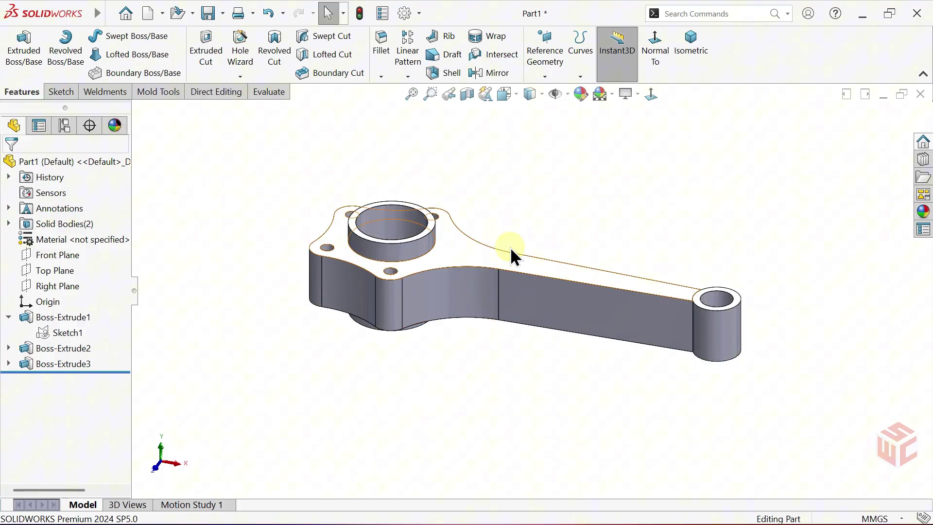
click(637, 95)
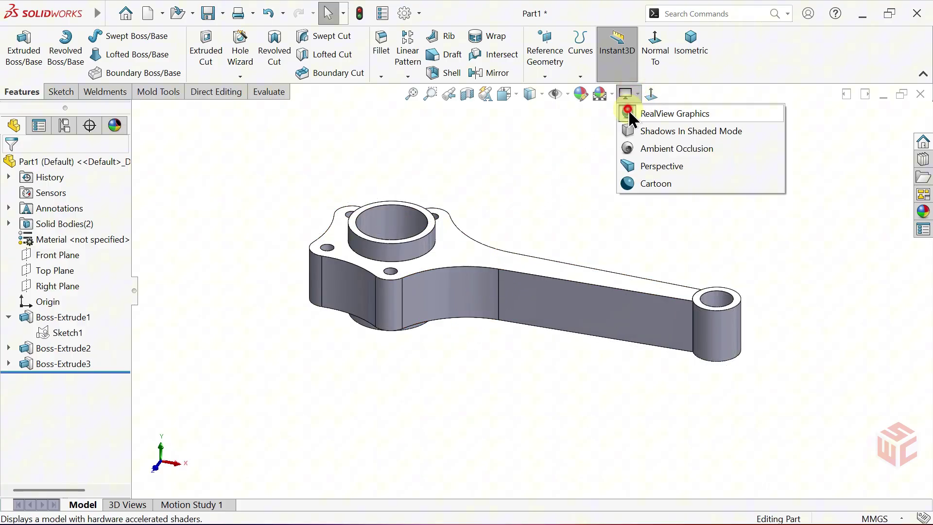
click(629, 110)
mouse_move(546, 192)
middle_down()
mouse_move(583, 115)
mouse_move(548, 169)
mouse_move(496, 199)
middle_up()
- Start a new sketch on the Top Plane and view it face-on
click(62, 268)
click(69, 254)
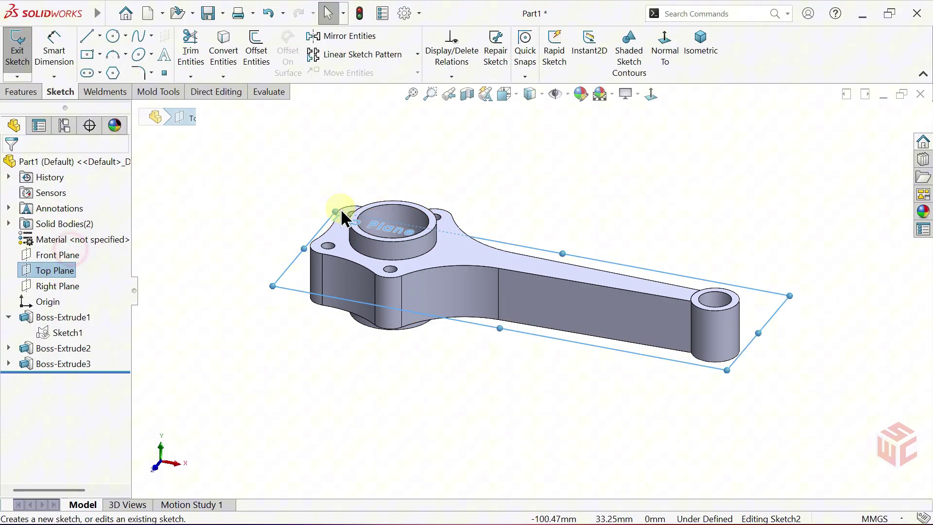
click(651, 95)
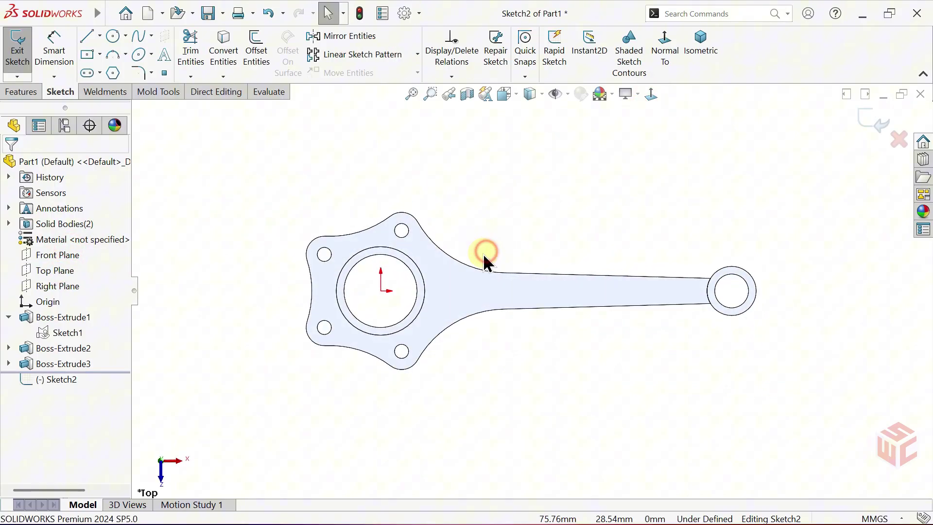
- Convert the outer outline of the flange-and-shank face and the big-end ring's outer circle into sketch entities
click(454, 293)
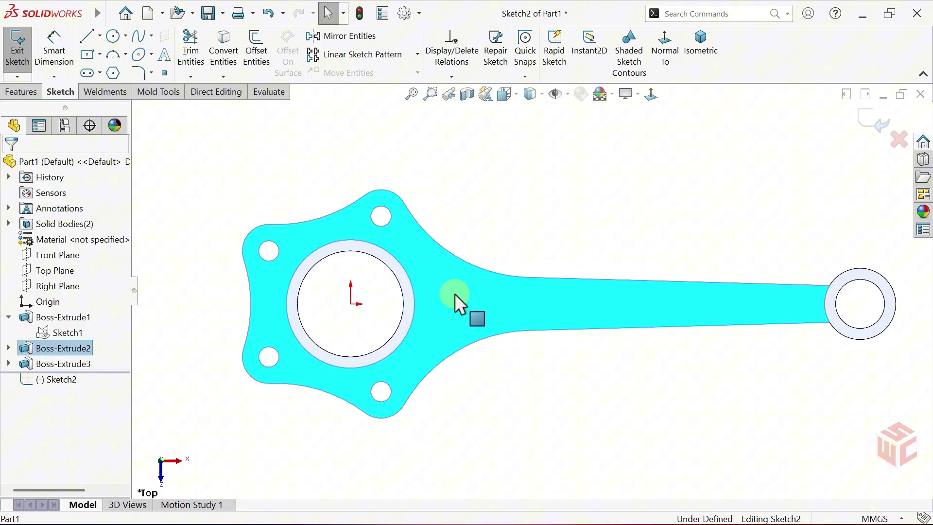
click(225, 62)
scroll(404, 272, down, 3)
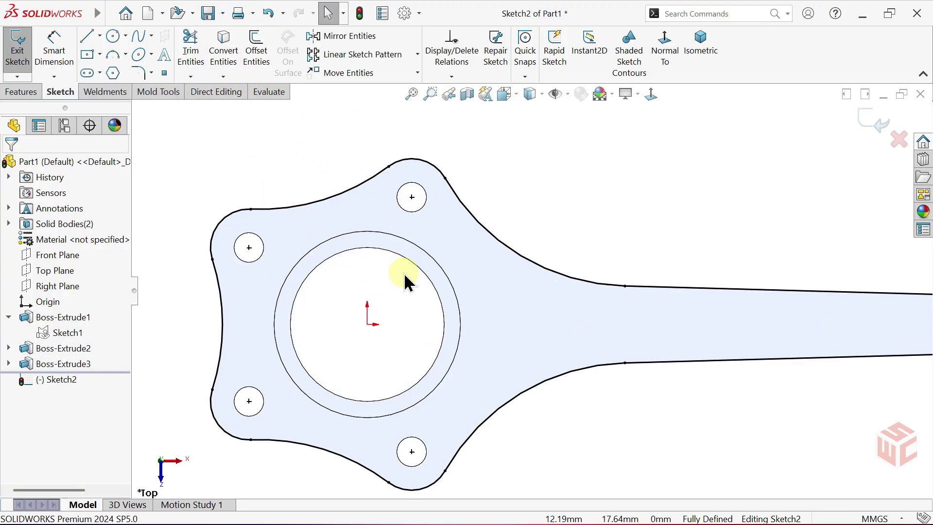
click(432, 256)
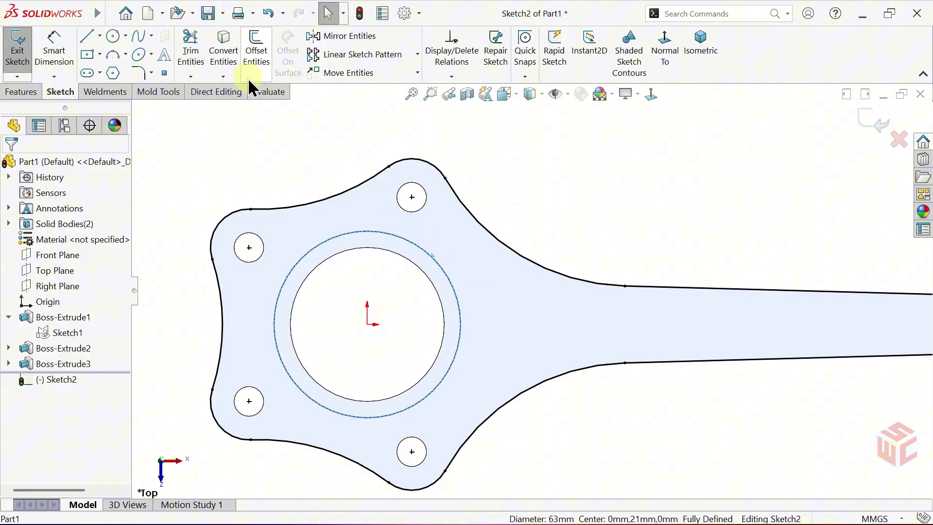
click(232, 60)
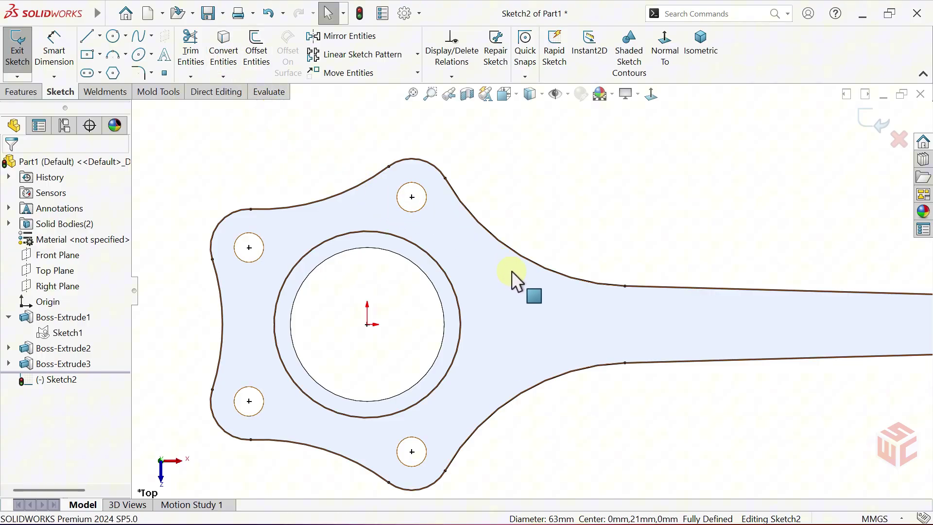
- Sketch two three-point arcs from the ring circle to the flange outline's upper and lower shank junctions
mouse_move(516, 286)
ctrl+middle_down()
mouse_move(491, 265)
mouse_move(471, 272)
ctrl+middle_up()
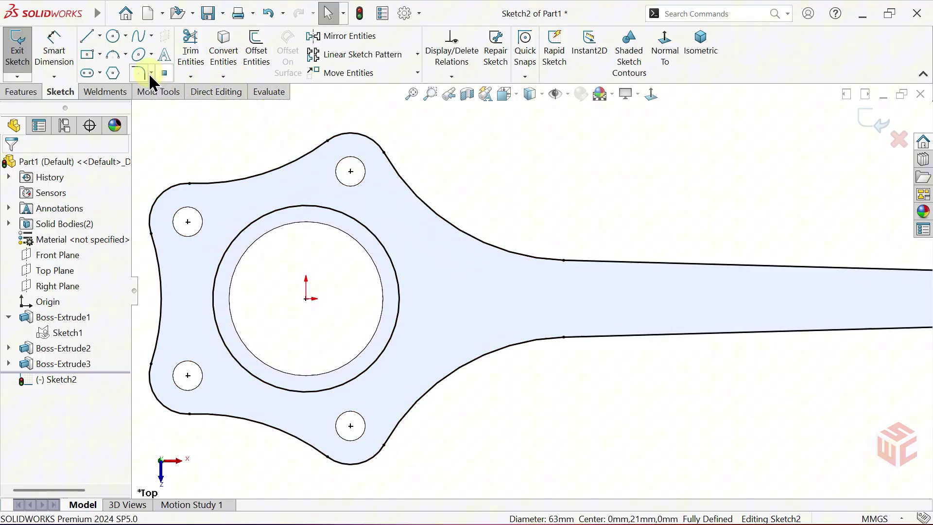
click(113, 54)
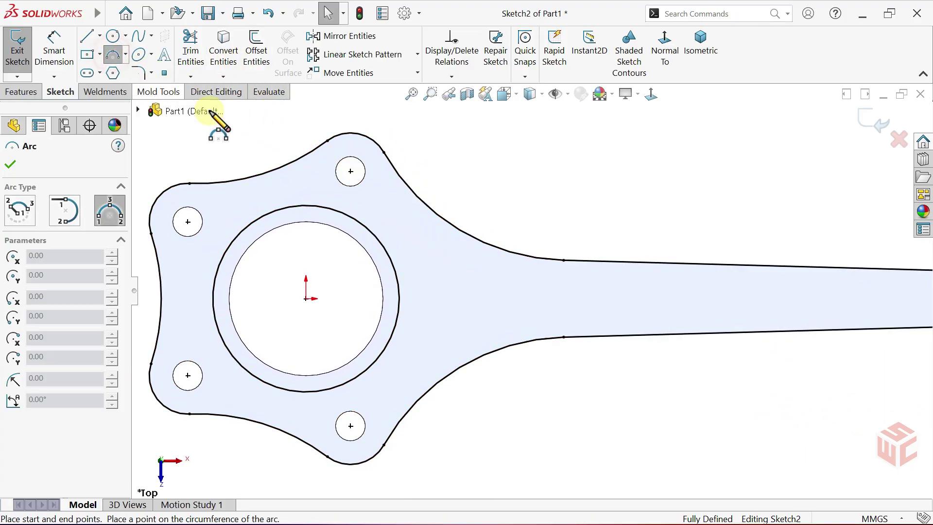
click(332, 208)
click(564, 261)
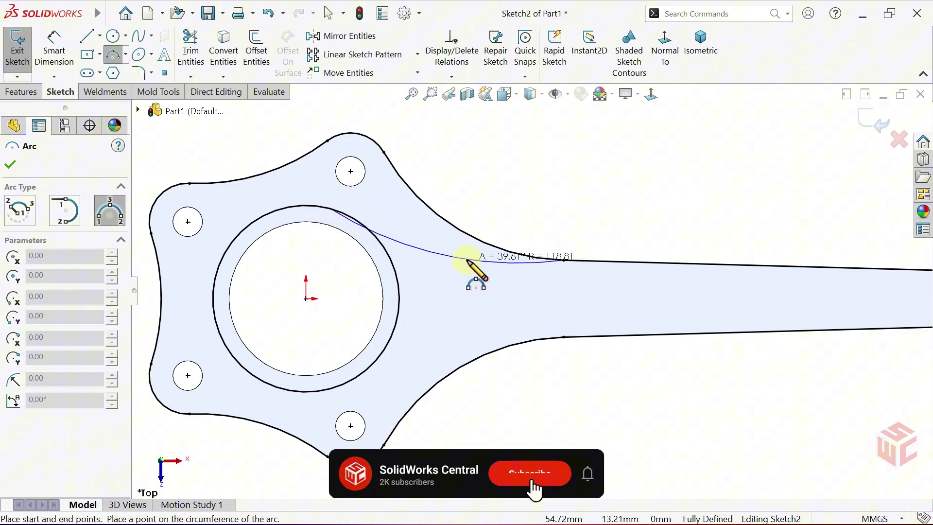
click(463, 258)
click(343, 383)
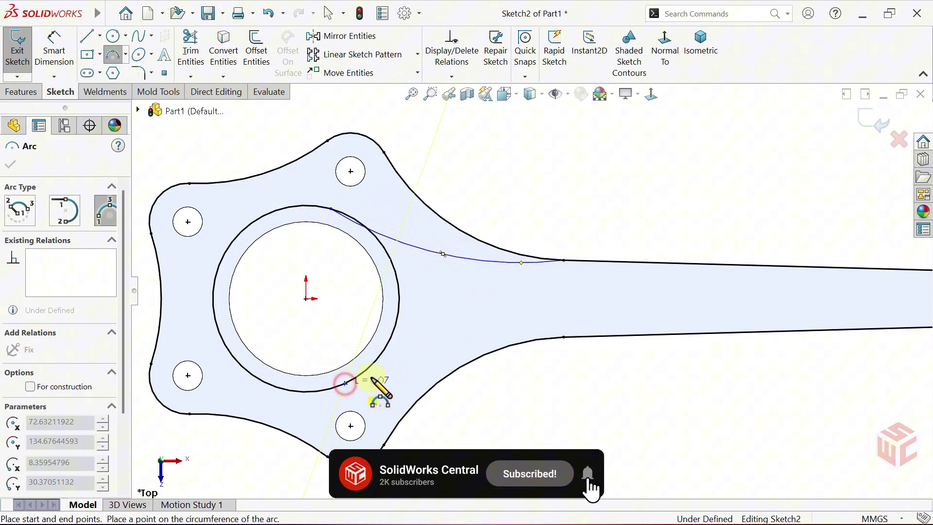
click(564, 336)
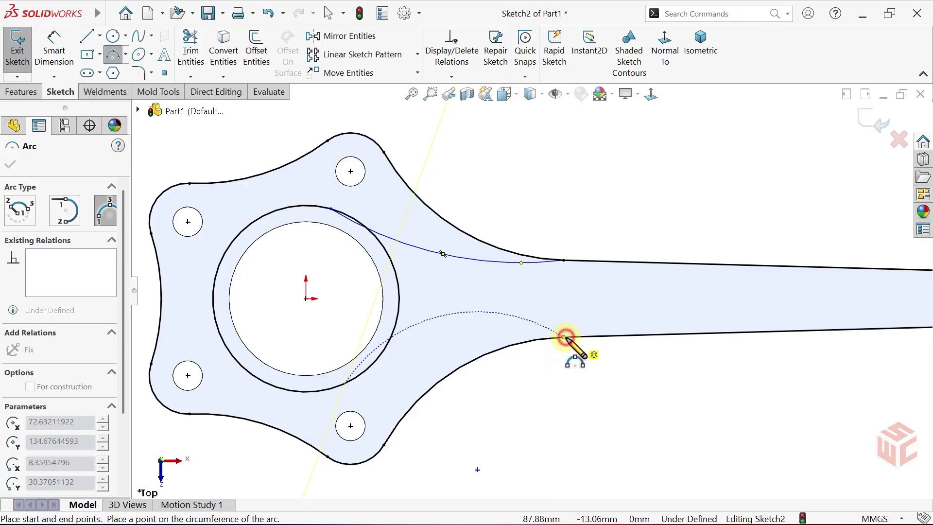
click(454, 344)
right_click(484, 317)
click(495, 319)
key(f)
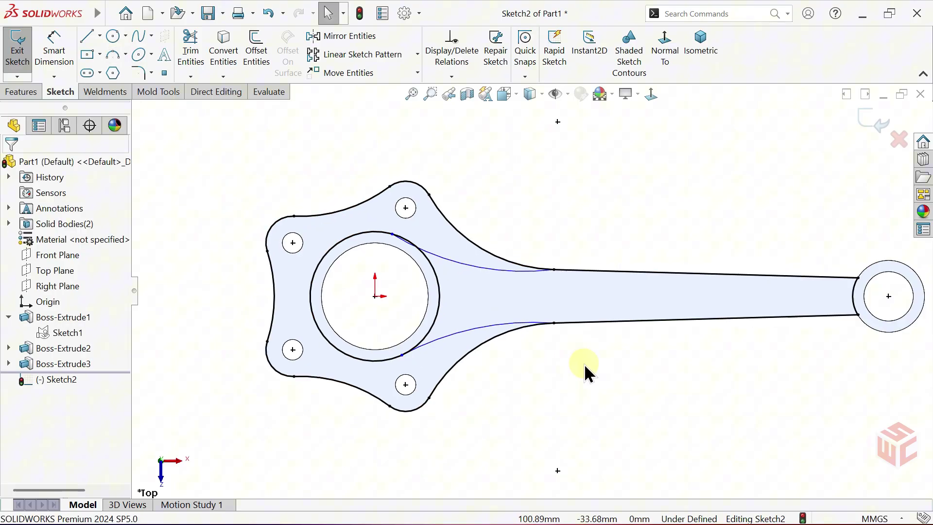
- Delete the converted straight shank edges and the small-end arc from the sketch
ctrl+middle_drag(676, 367, 504, 368)
drag(689, 251, 637, 346)
click(641, 345)
scroll(287, 287, down, 3)
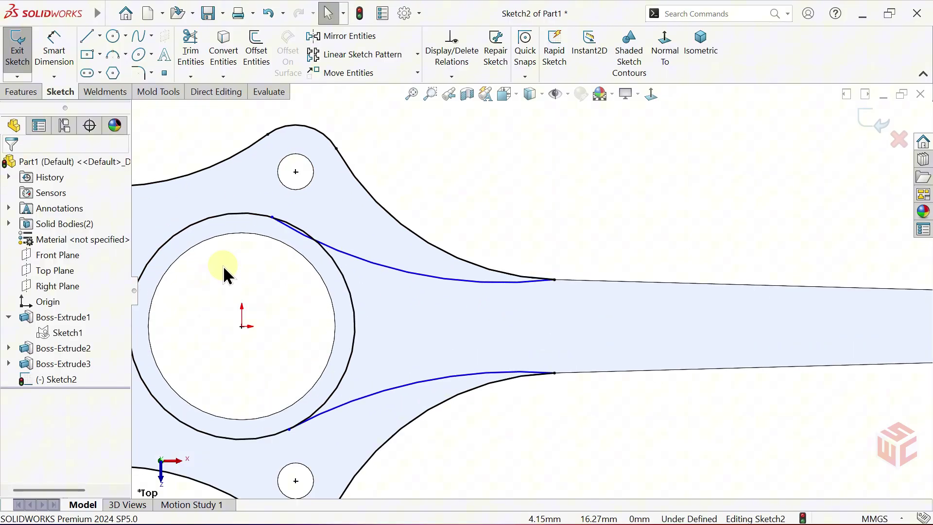
- Make the upper and lower arcs tangent to the ring circle
drag(297, 208, 260, 227)
click(297, 170)
ctrl+middle_drag(319, 268, 329, 199)
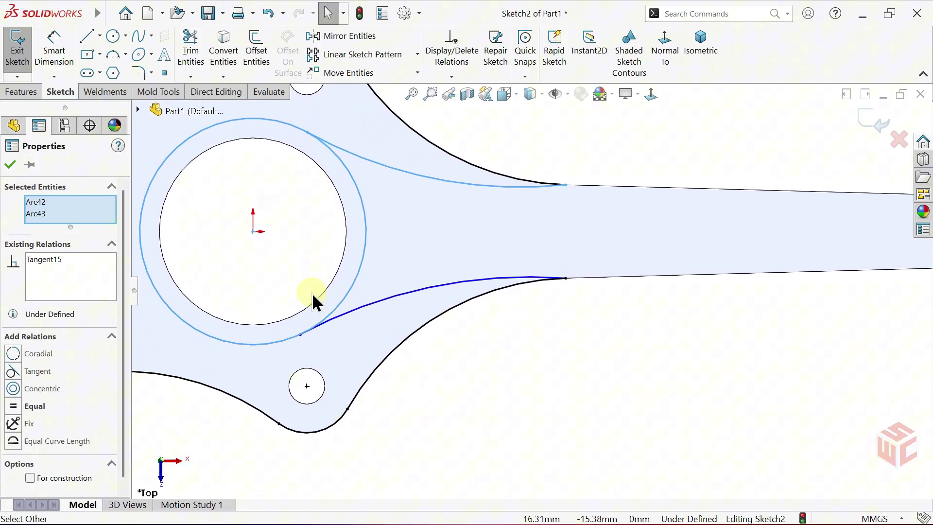
drag(313, 306, 303, 342)
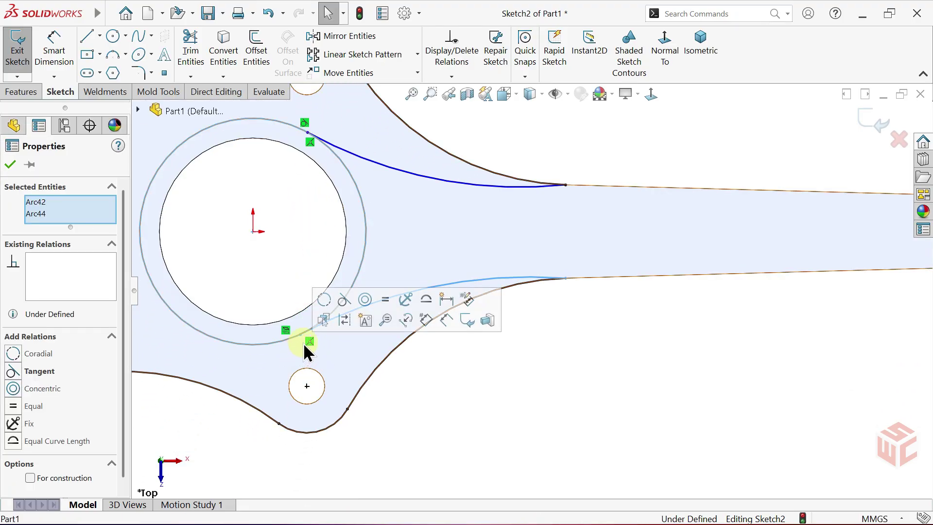
click(344, 300)
click(479, 358)
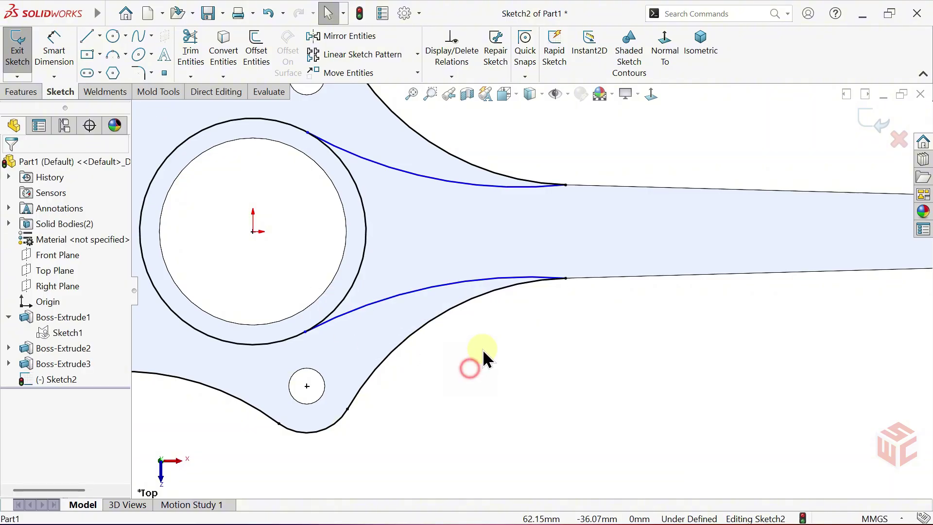
- Make both arcs tangent to the flange outline at their shank ends, and trim the ring circle between the arcs
click(565, 185)
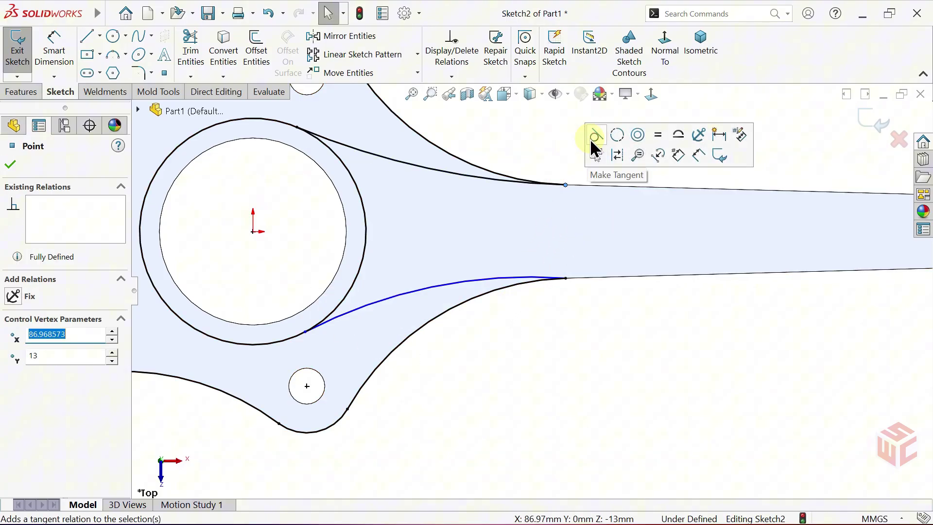
click(566, 278)
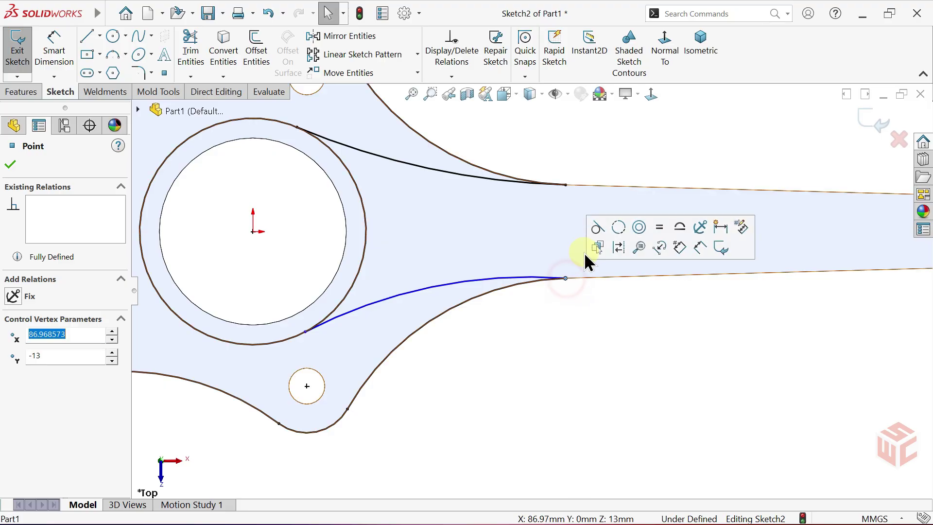
click(597, 231)
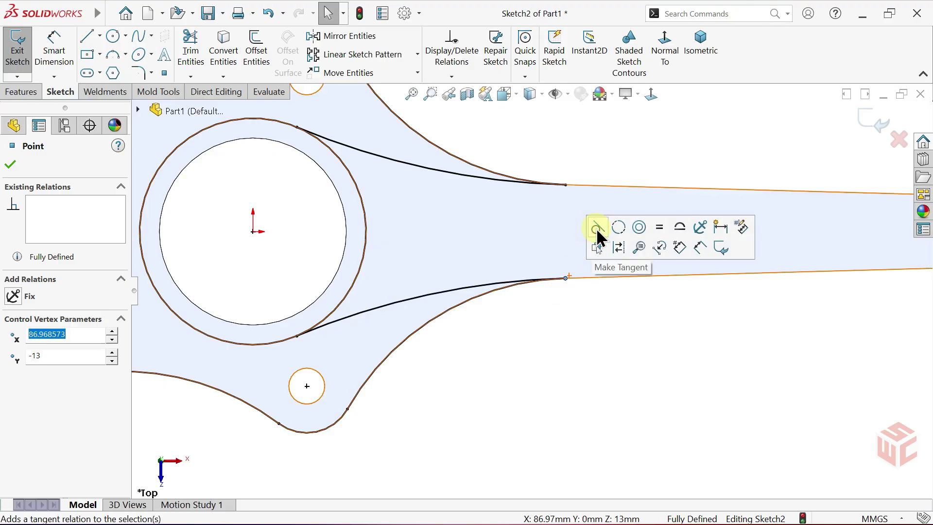
click(191, 55)
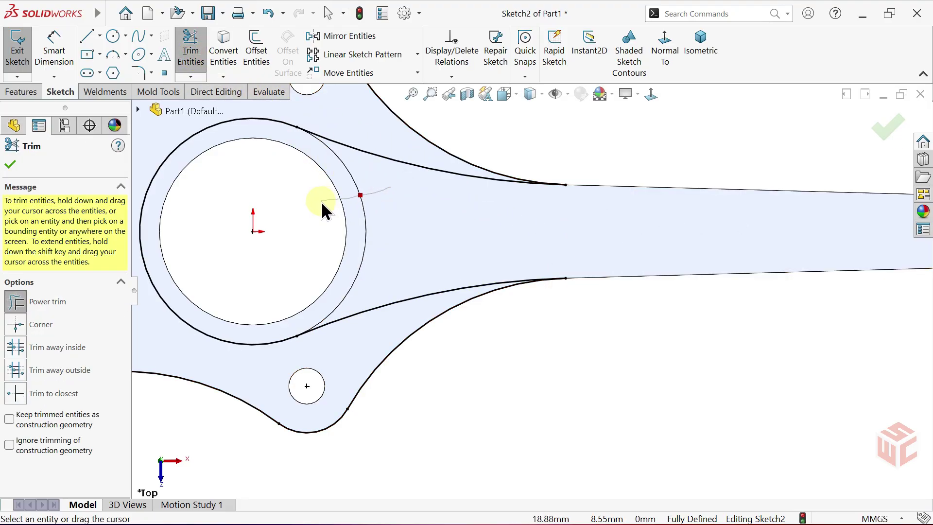
click(11, 166)
- Cut-extrude the closed flange profile with a Mid Plane end condition and a depth of 28 mm
scroll(309, 240, up, 5)
middle_drag(389, 307, 369, 148)
scroll(344, 224, down, 3)
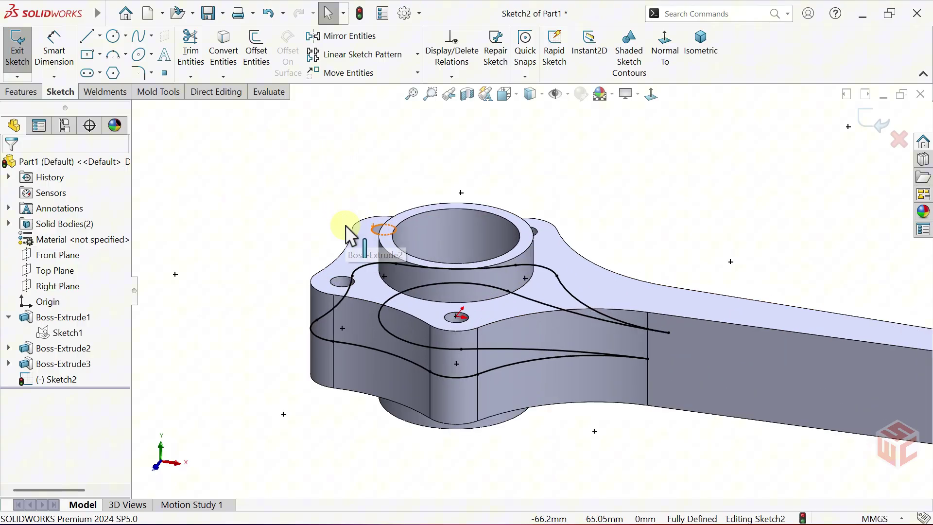
click(24, 95)
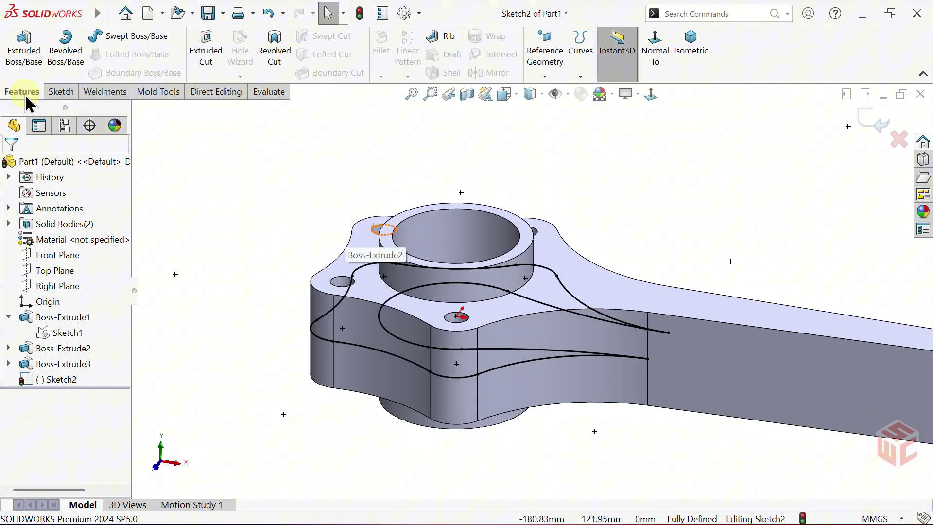
click(205, 72)
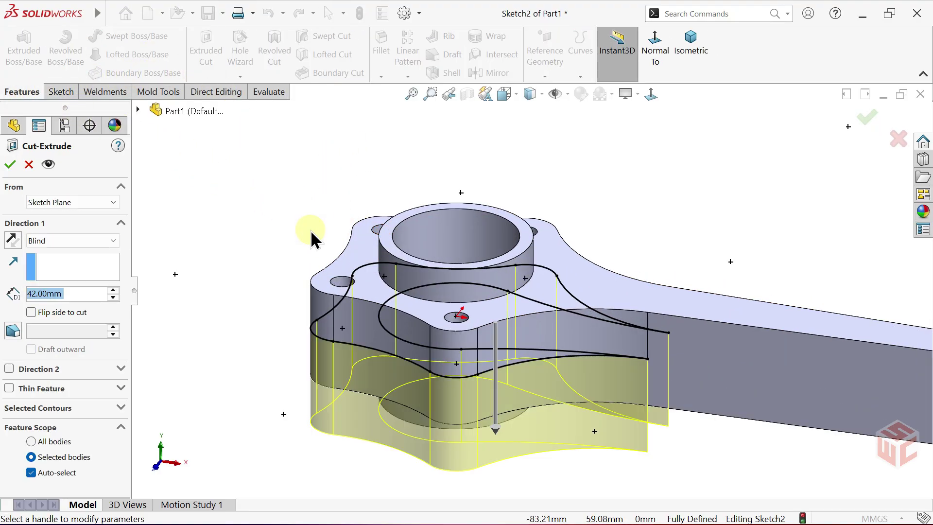
ctrl+middle_drag(310, 229, 280, 188)
click(93, 241)
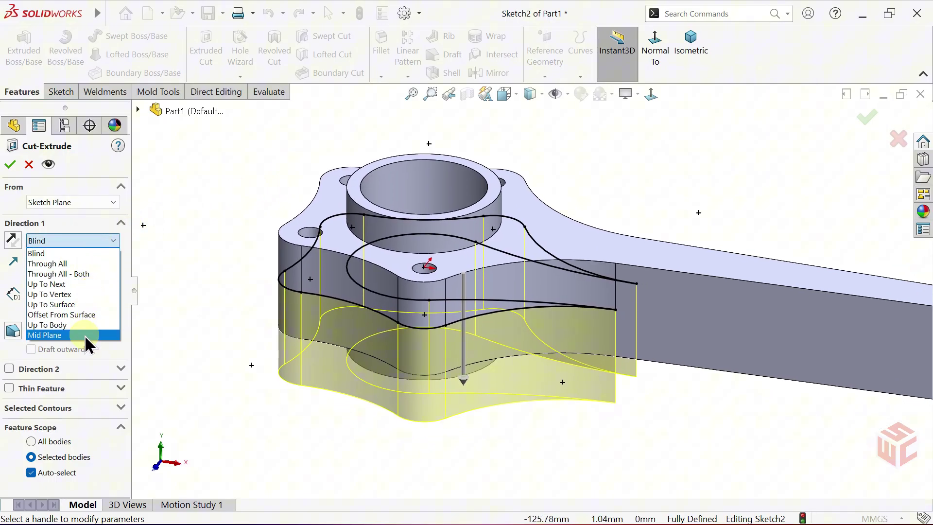
click(85, 335)
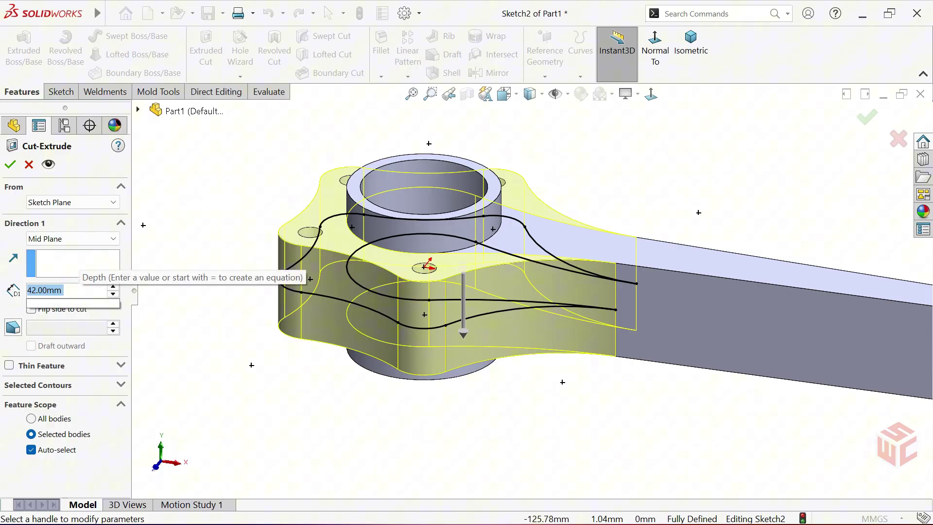
text(28)
key(Return)
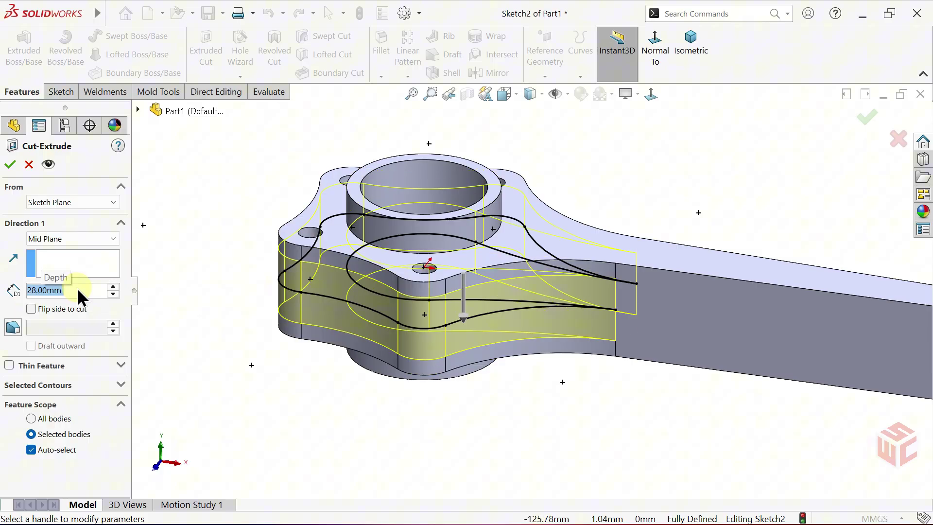
click(10, 164)
click(196, 265)
key(f)
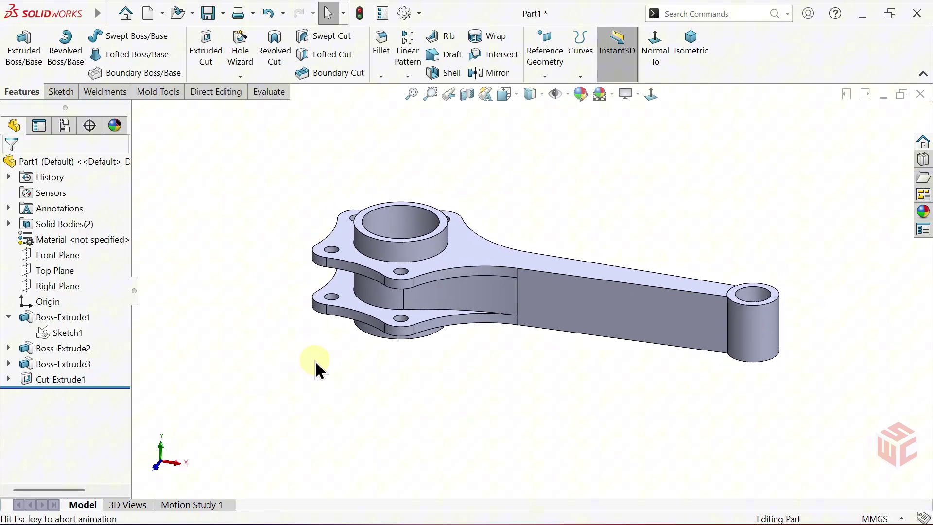
- Start a new sketch on the Front Plane and view it face-on
middle_drag(319, 370, 346, 347)
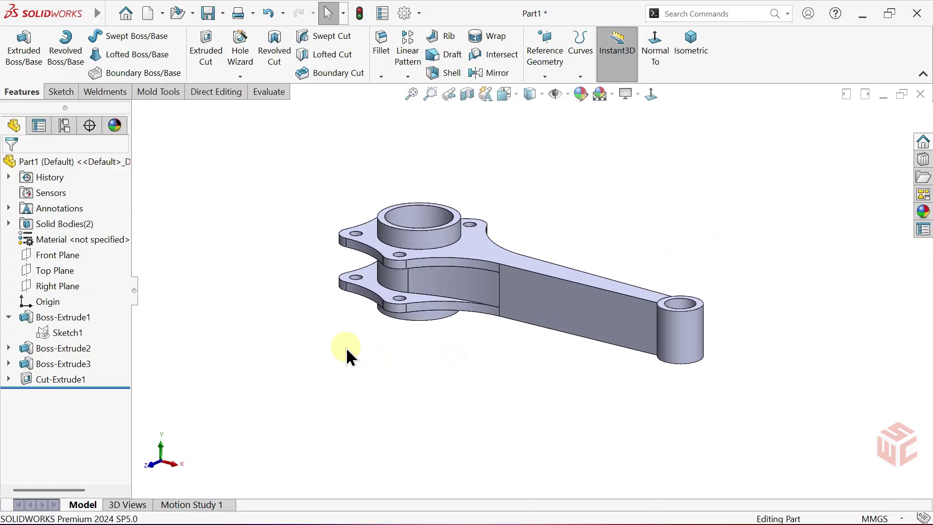
click(61, 256)
click(72, 237)
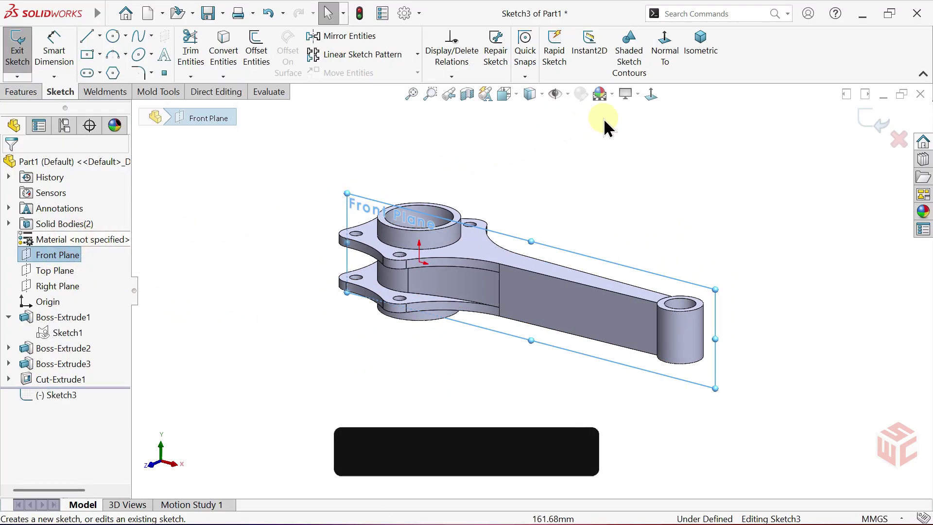
click(650, 95)
scroll(608, 247, down, 3)
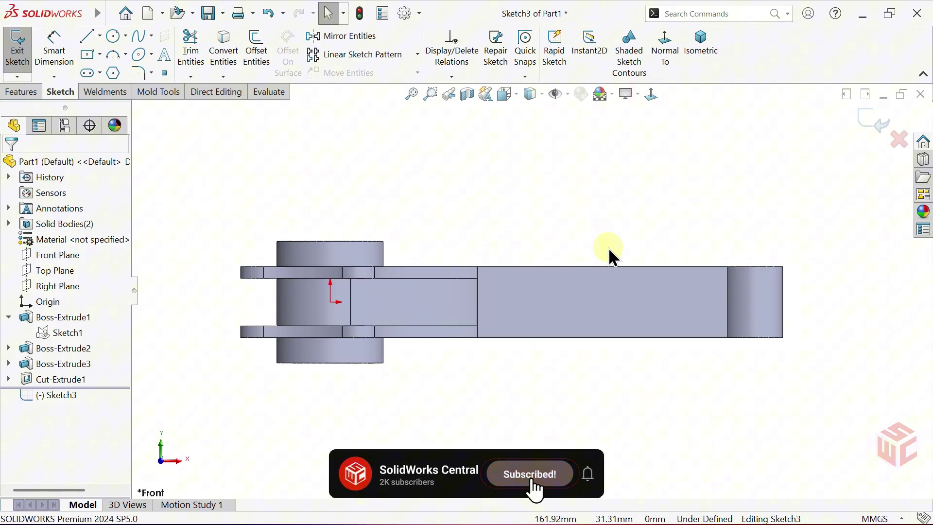
ctrl+middle_drag(609, 247, 598, 252)
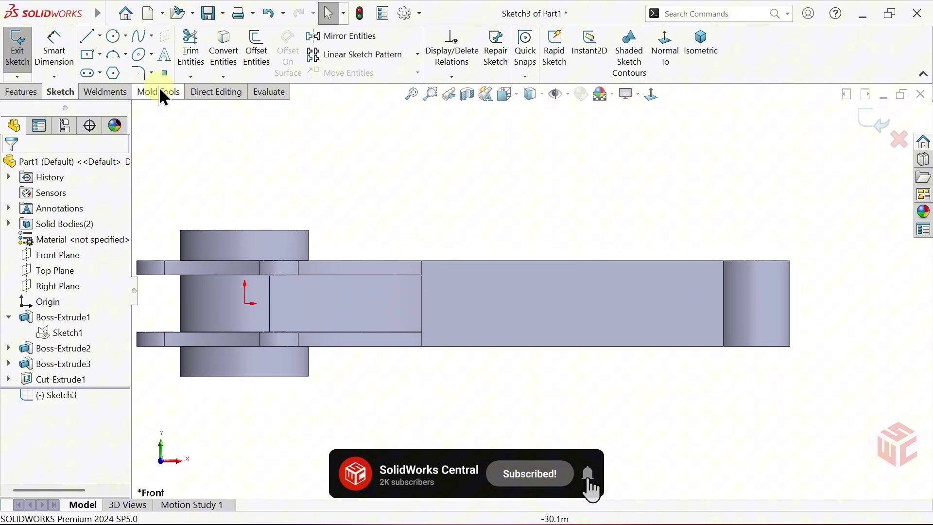
- Sketch a vertical line down from the midpoint of the small end's top edge and a sloping line about 143 mm long towards the flange
click(89, 36)
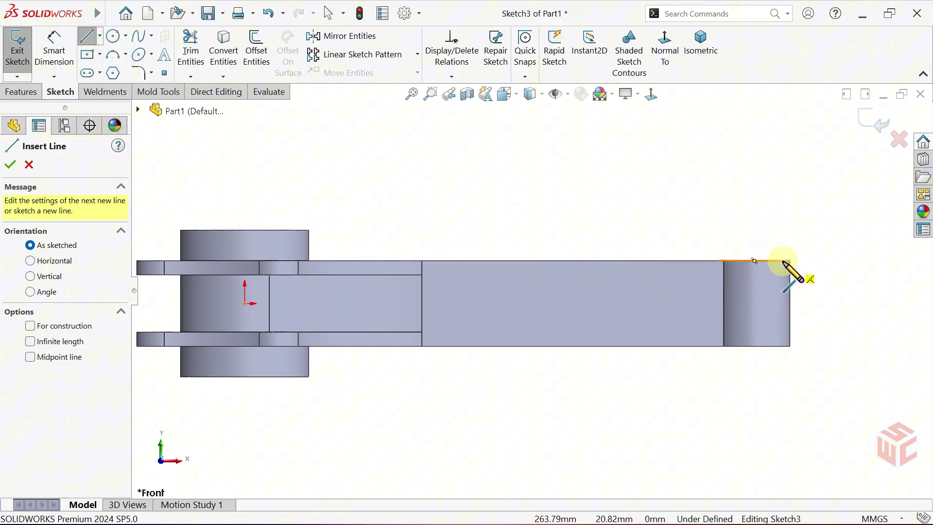
click(754, 261)
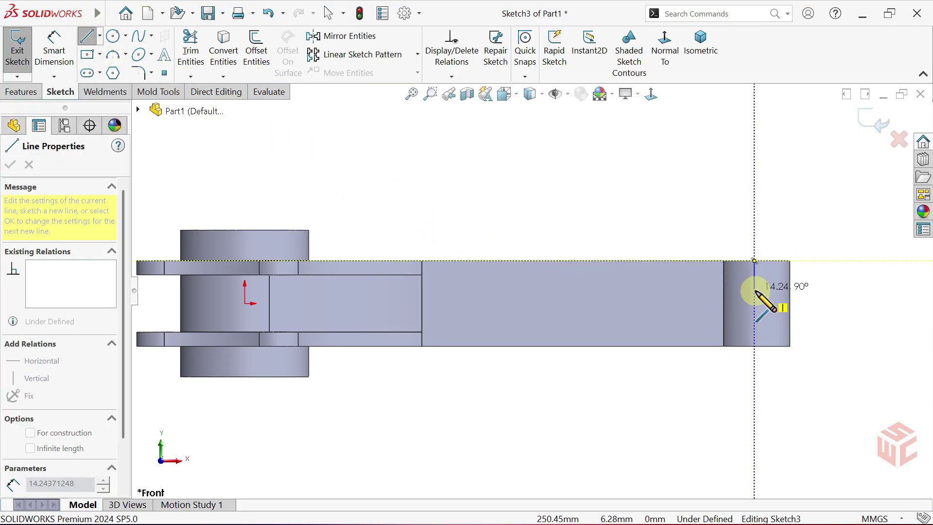
click(754, 293)
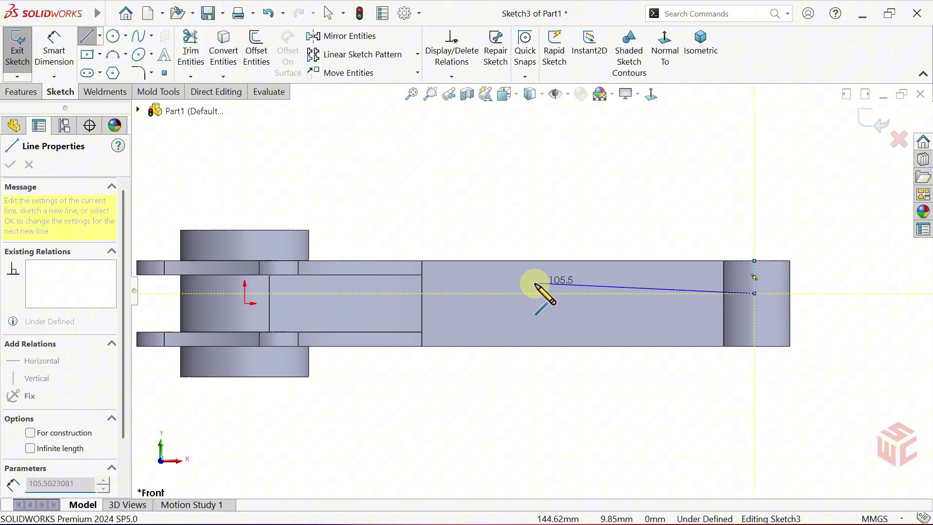
scroll(491, 282, down, 5)
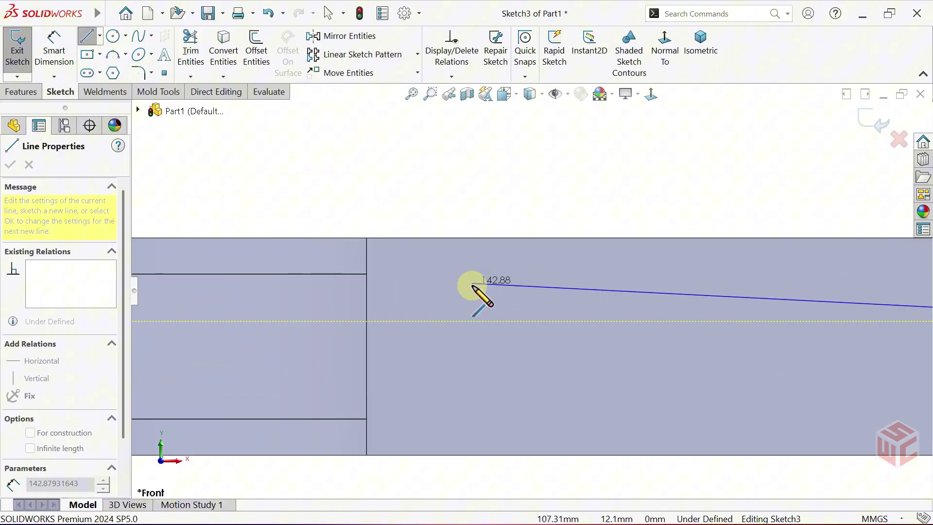
click(471, 286)
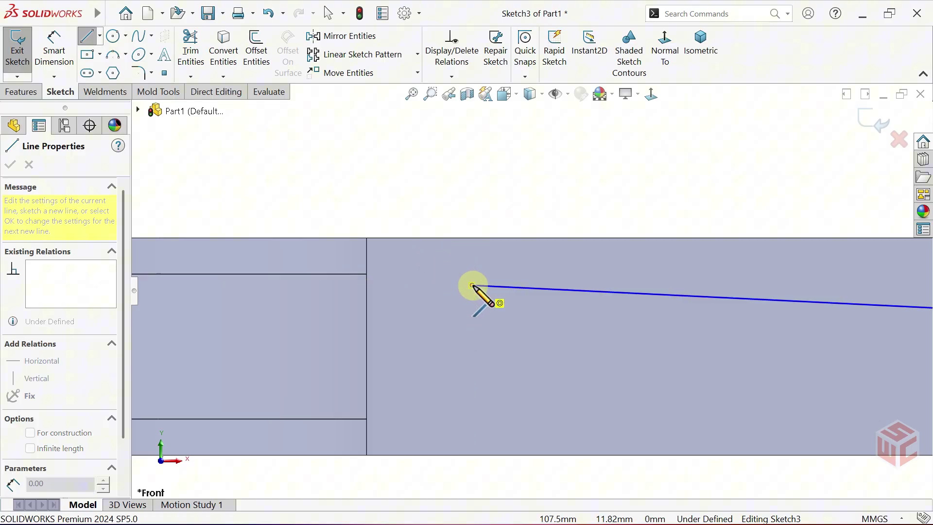
- Continue the sloping line with a tangent arc up to the shank's top edge, and close the profile with a line along that edge
mouse_move(472, 285)
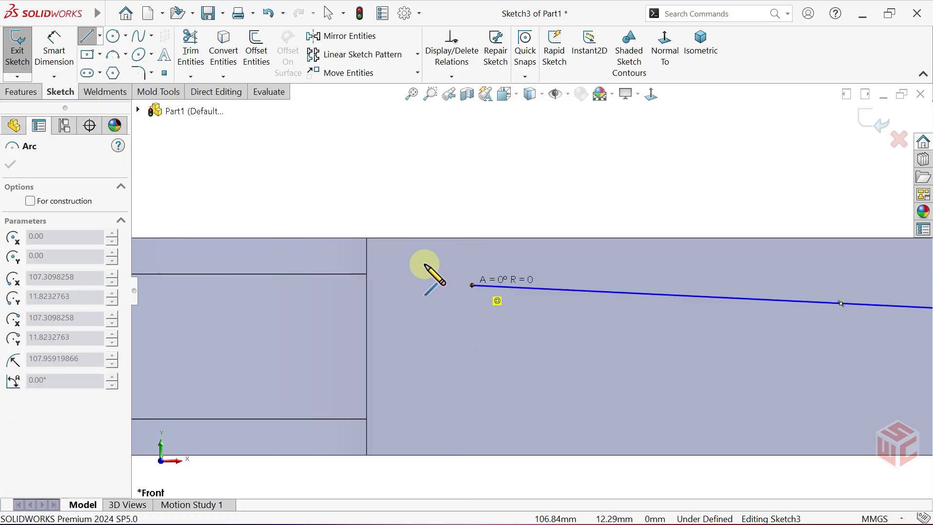
click(389, 239)
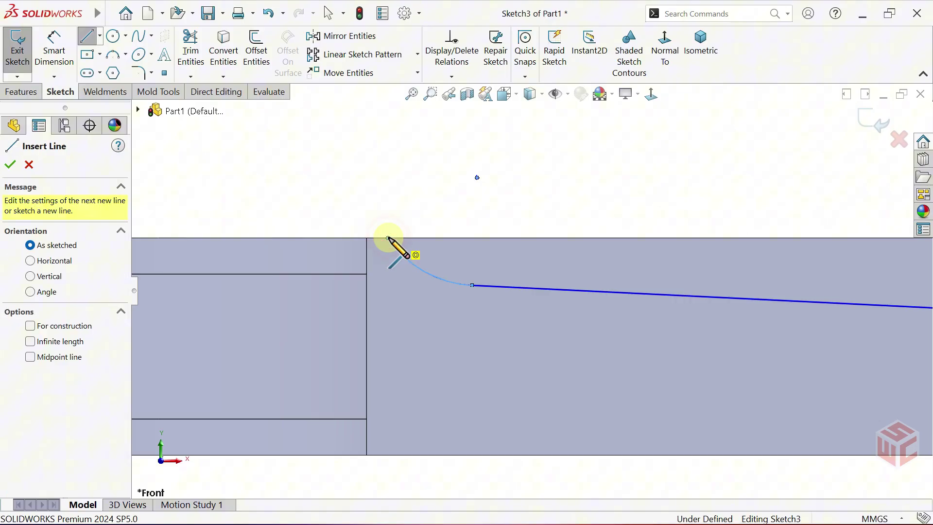
scroll(530, 288, up, 5)
scroll(705, 284, down, 2)
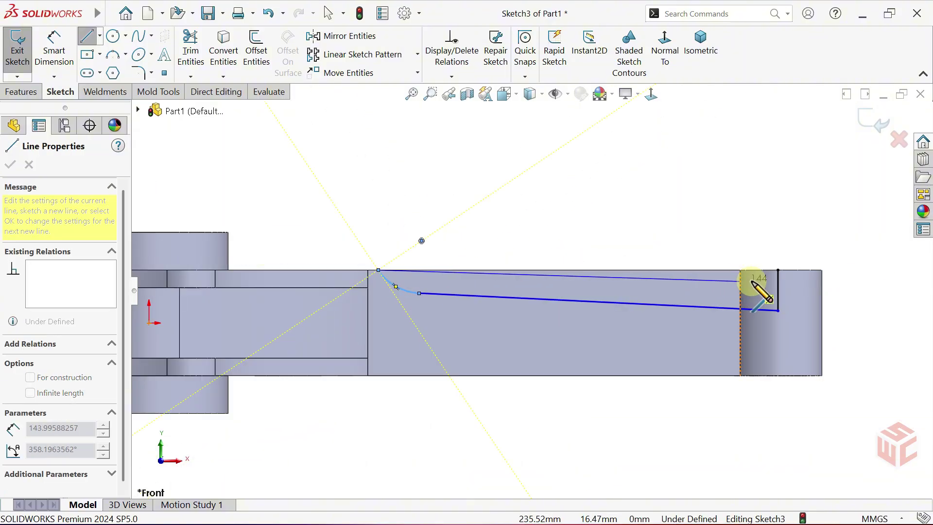
right_click(727, 245)
click(743, 254)
scroll(548, 241, up, 2)
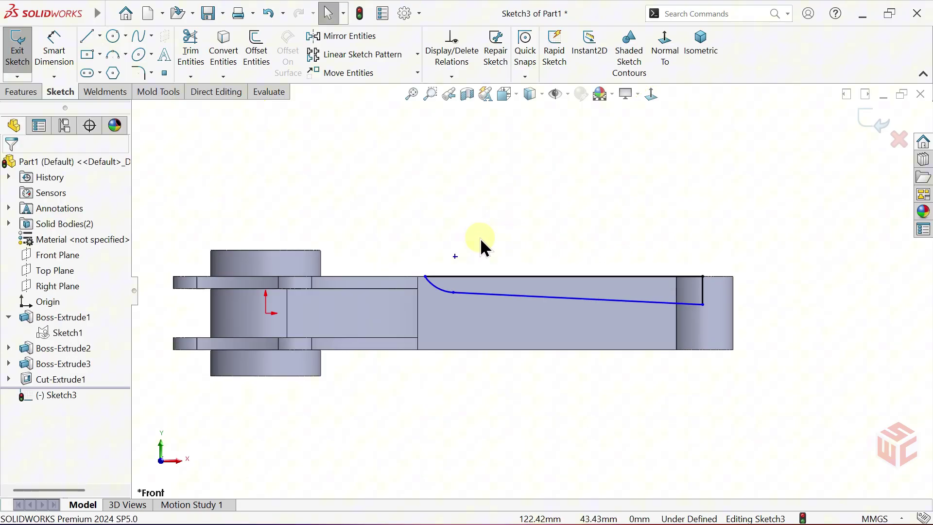
ctrl+middle_drag(484, 246, 613, 251)
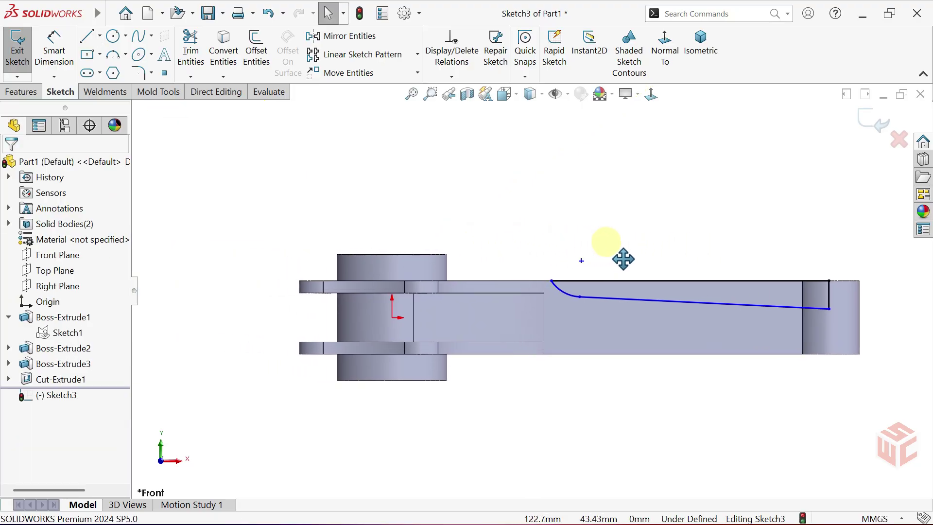
- Dimension the horizontal distance from the origin to the arc's end on the shank's top edge as 87 mm
click(55, 53)
scroll(427, 301, down, 2)
click(380, 323)
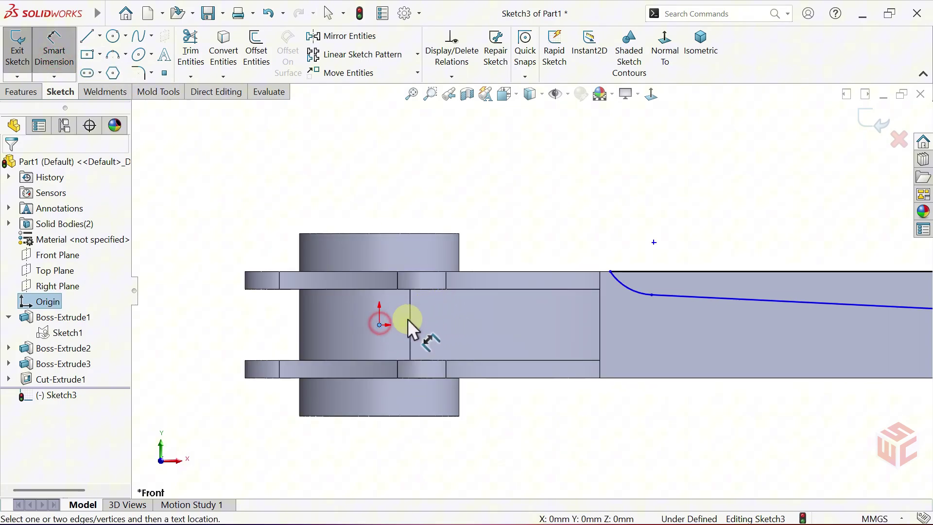
click(609, 273)
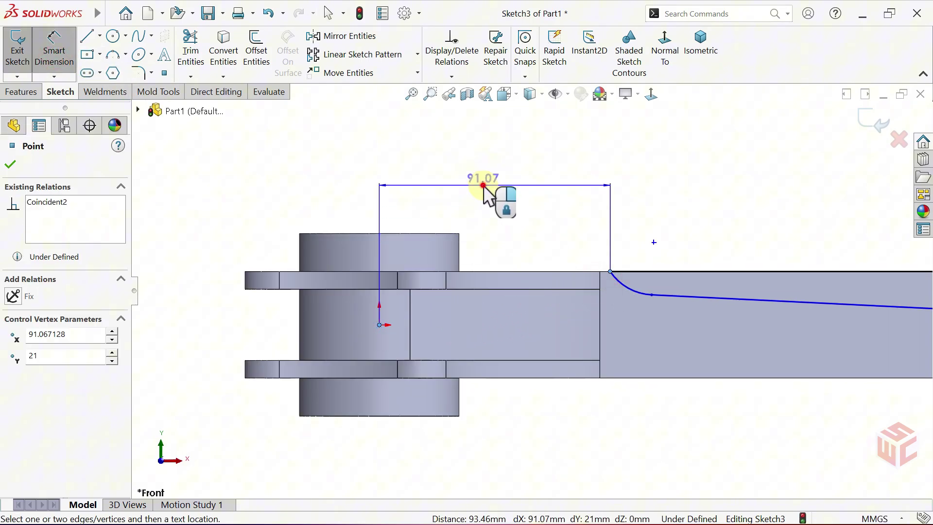
click(483, 185)
text(87)
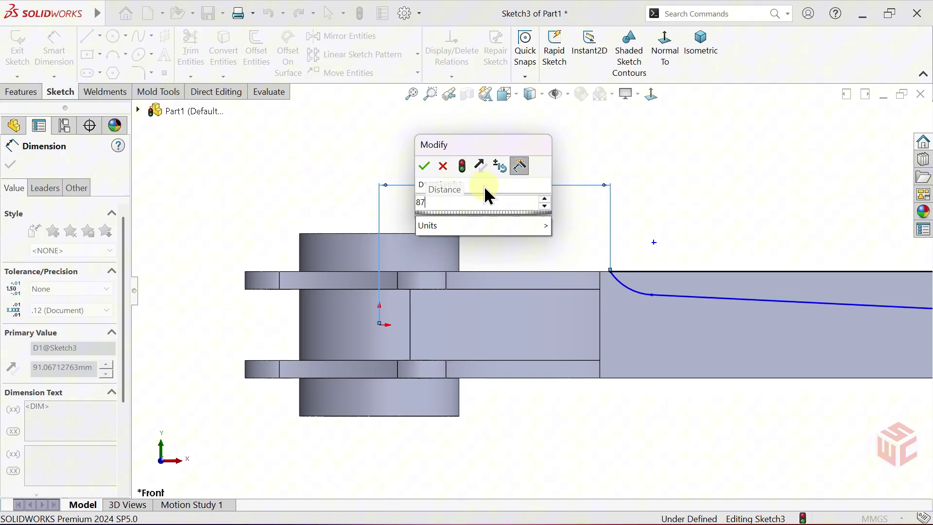
key(Return)
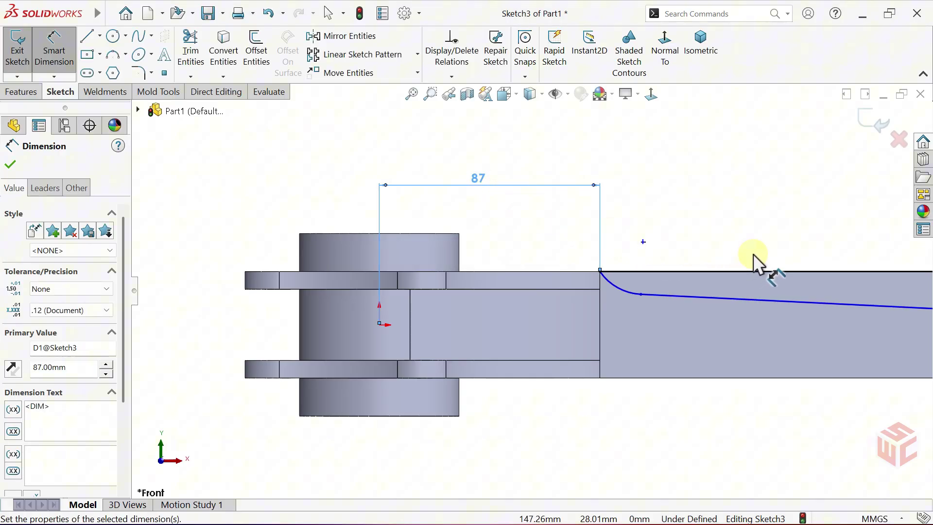
- Dimension the angle between the sloping line and the profile's top line as 2°
ctrl+middle_drag(719, 265, 511, 307)
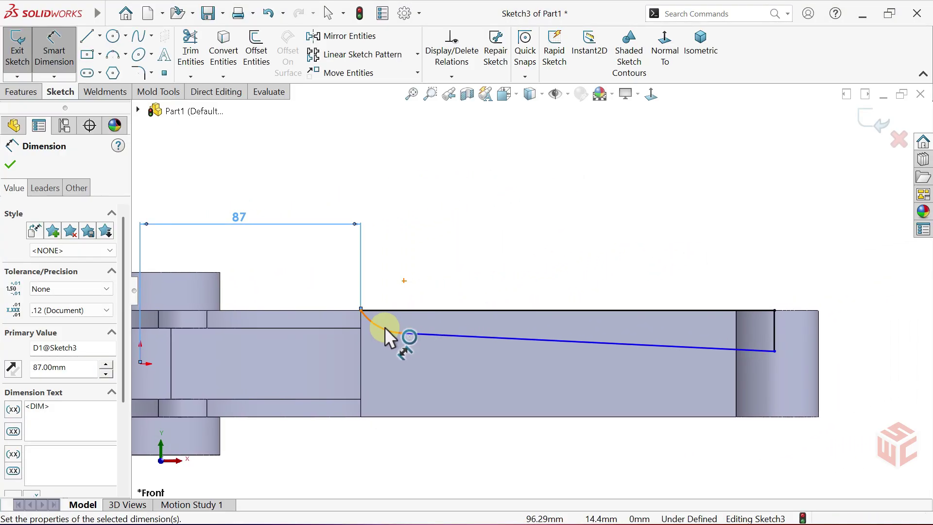
click(459, 336)
click(482, 310)
click(510, 320)
text(2.00deg)
key(Return)
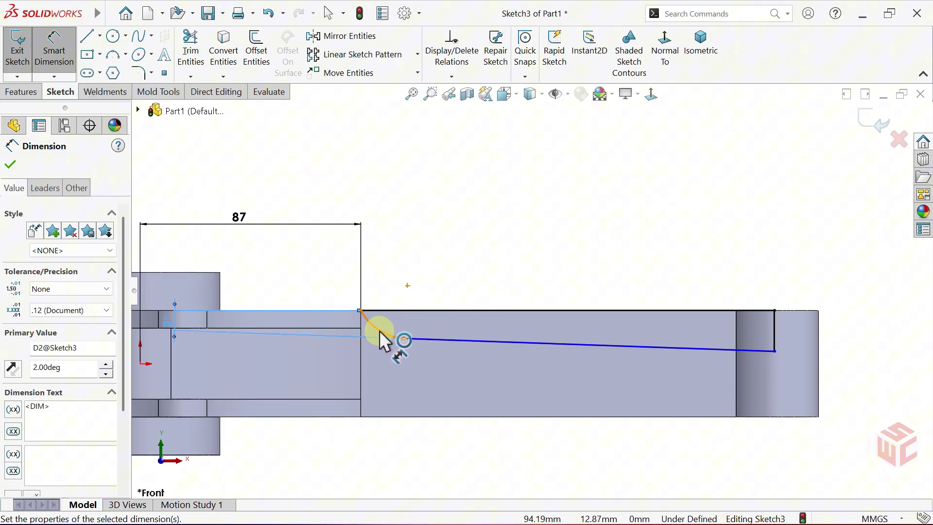
- Set the radius of the tangent arc to 78 mm and end dimensioning
click(381, 332)
click(394, 299)
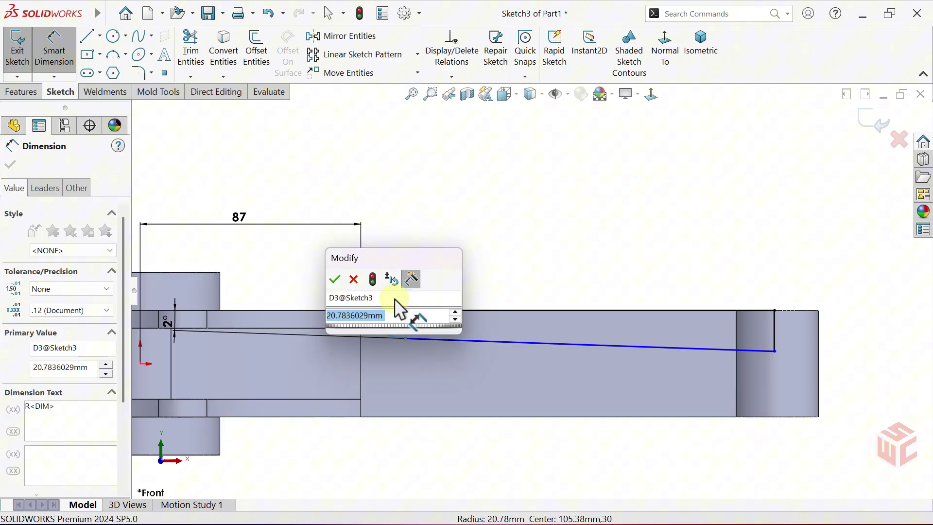
text(78)
key(Return)
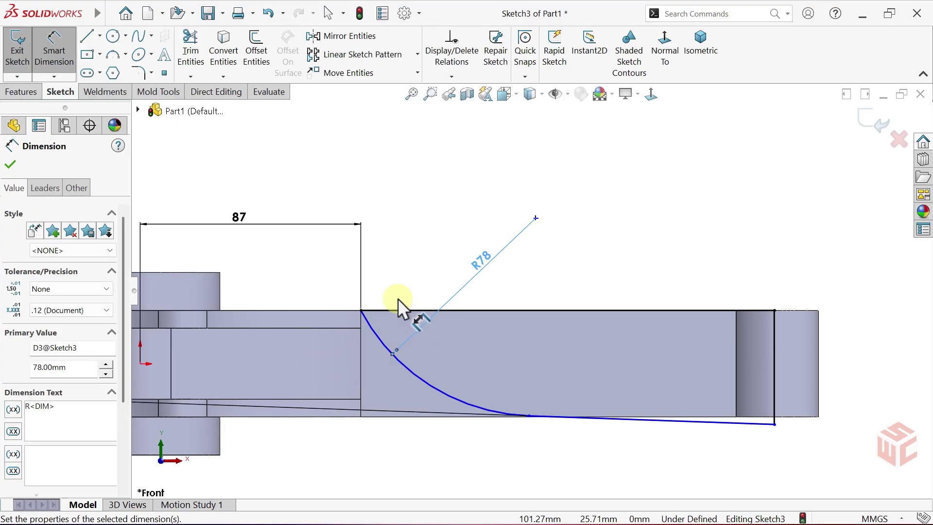
right_click(544, 288)
click(573, 334)
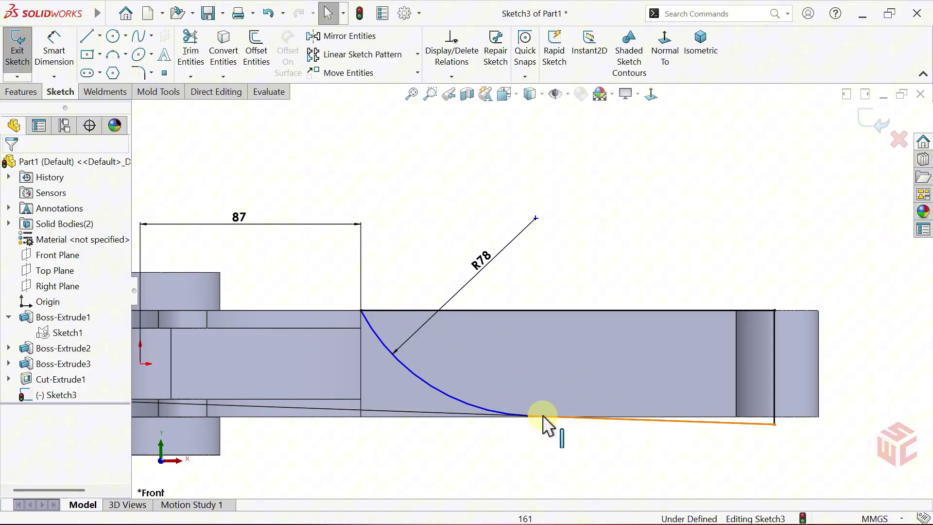
- Move the junction of the arc and sloping line up into the shank's upper half, and place the angle dimension above the shank
drag(529, 416, 480, 336)
click(475, 277)
scroll(481, 282, down, 2)
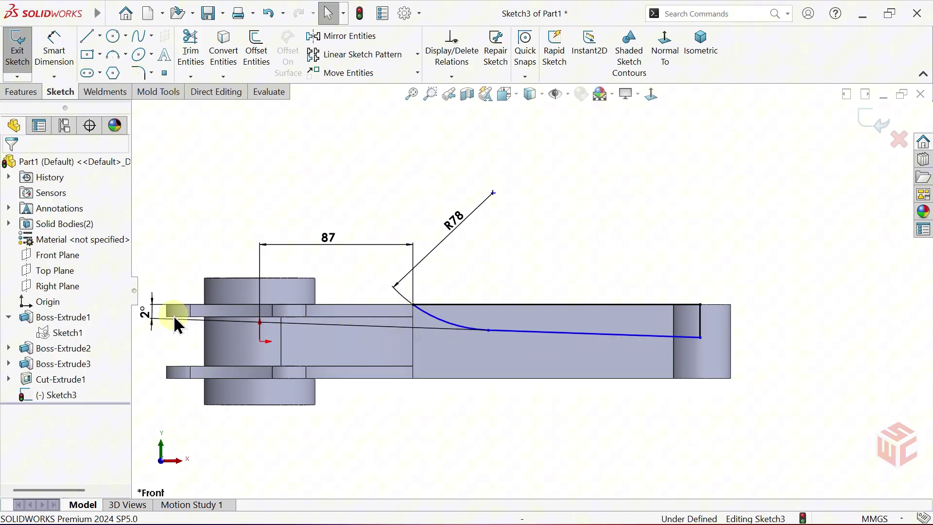
drag(171, 317, 226, 307)
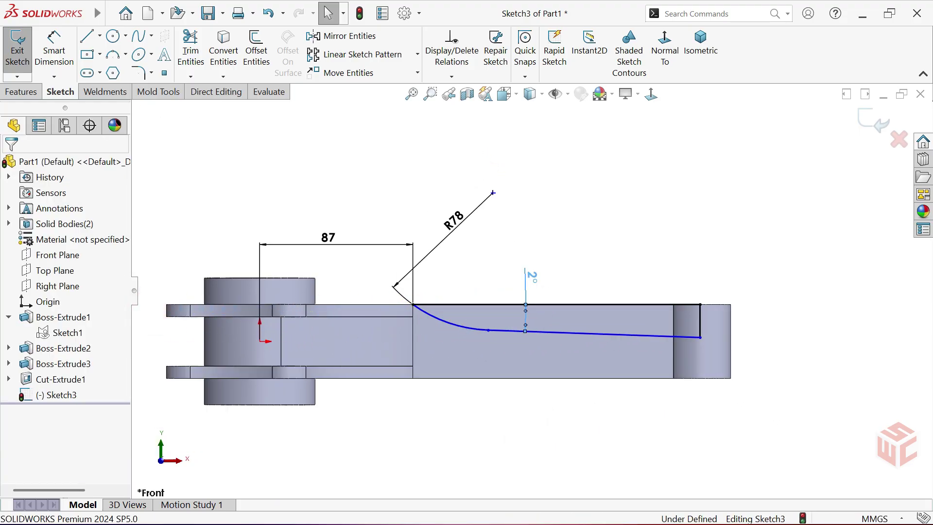
click(531, 277)
click(610, 307)
- Sketch a vertical construction line from the profile's top line down to the sloping line, just before the small end
scroll(632, 320, up, 3)
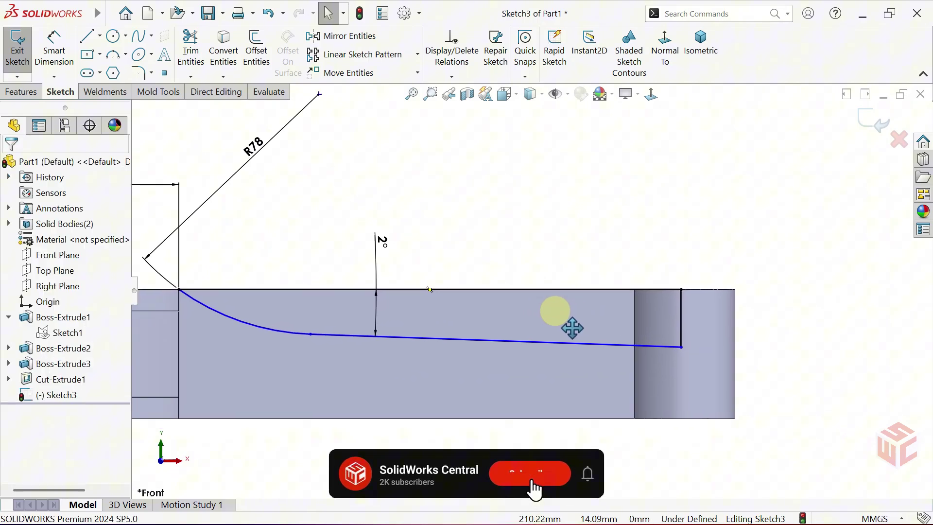
click(100, 36)
click(113, 73)
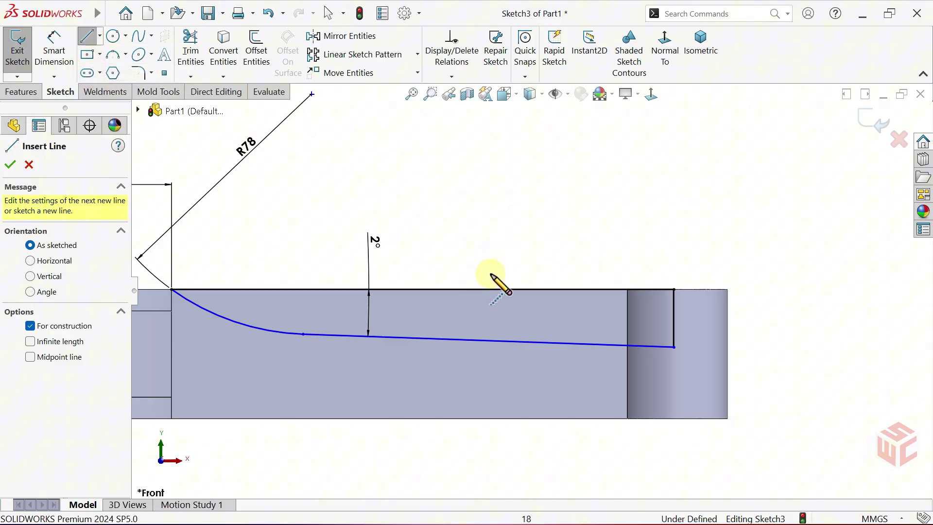
click(572, 290)
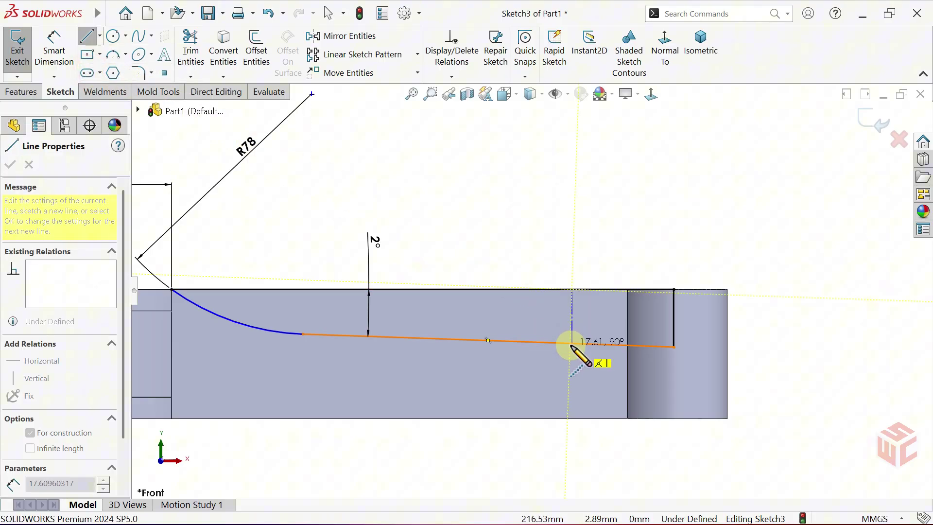
click(571, 344)
right_click(590, 329)
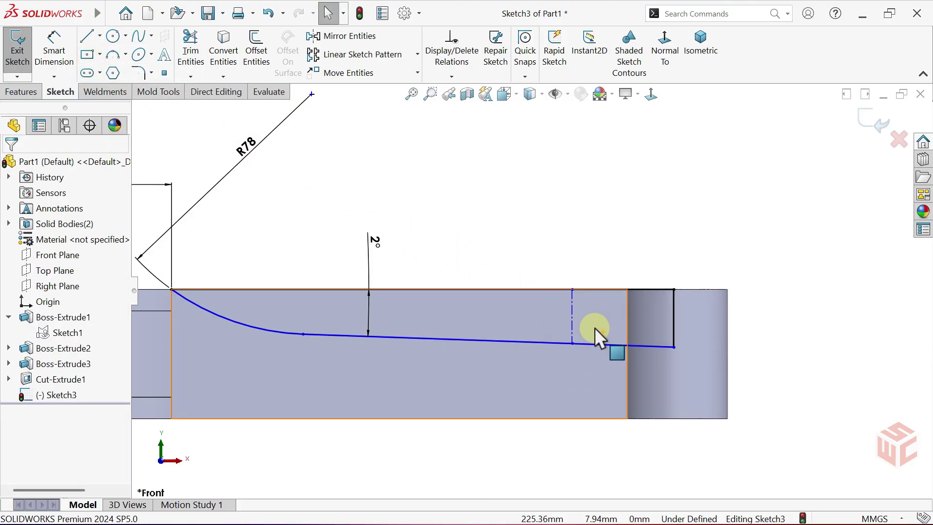
scroll(583, 321, up, 1)
click(566, 316)
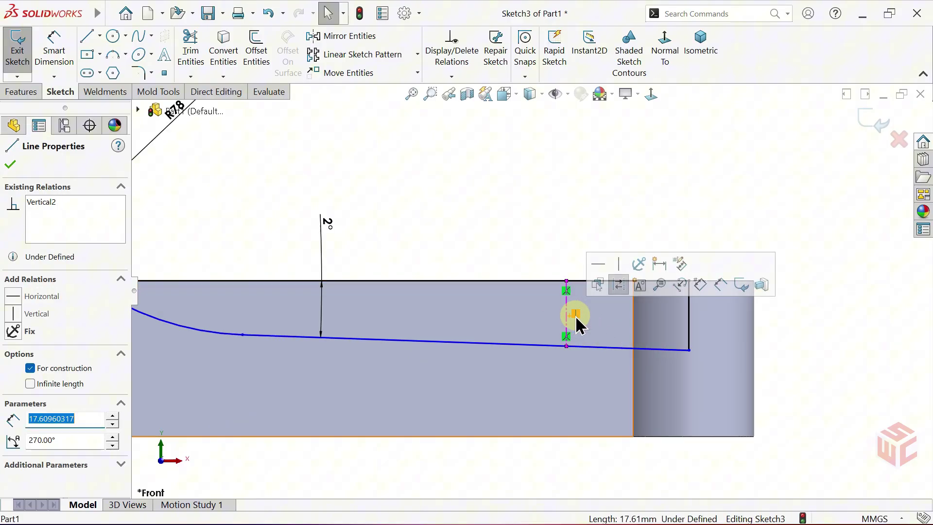
click(556, 247)
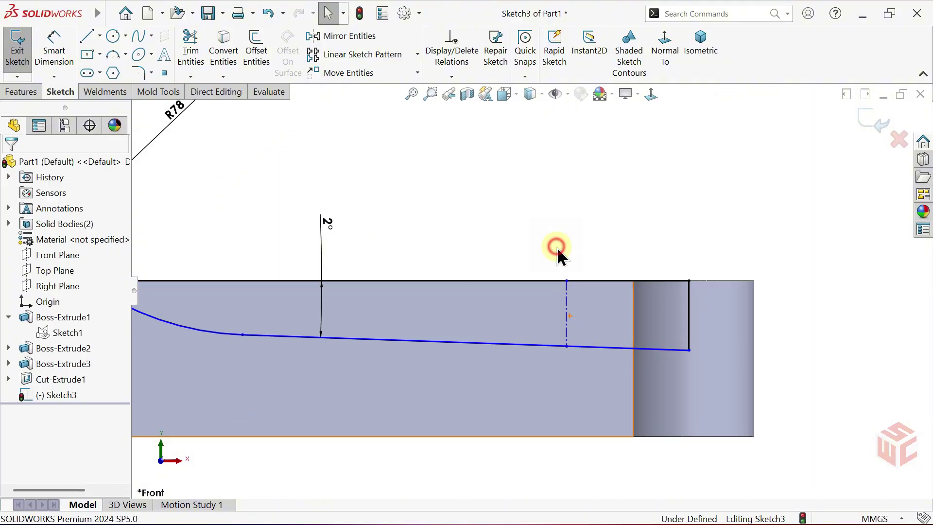
- Dimension the construction line's length as 12 mm and place the dimension beyond the small end
click(66, 55)
click(567, 305)
click(603, 233)
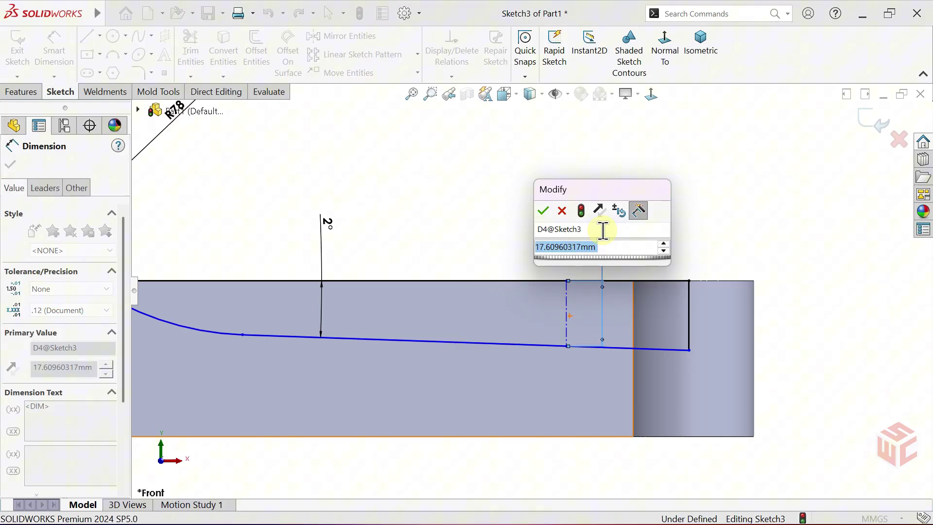
text(12)
key(Return)
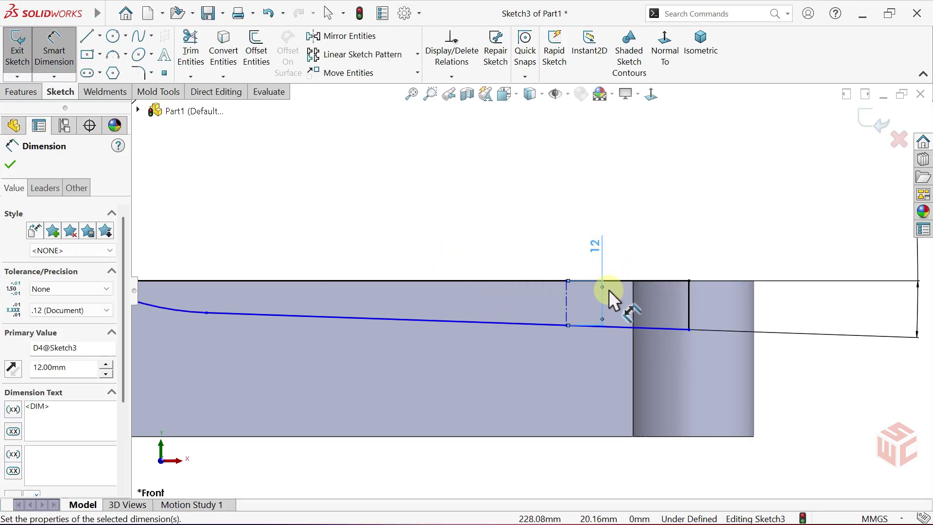
click(595, 245)
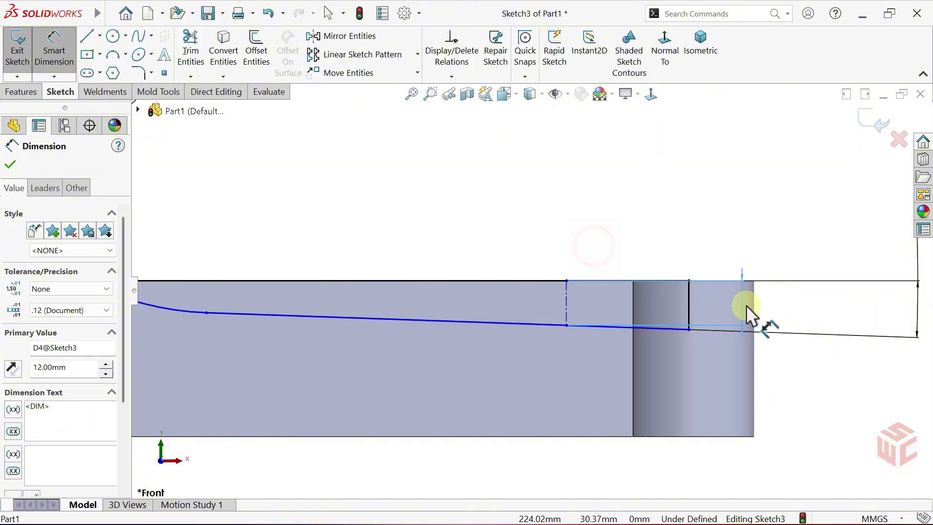
click(787, 248)
scroll(666, 267, down, 2)
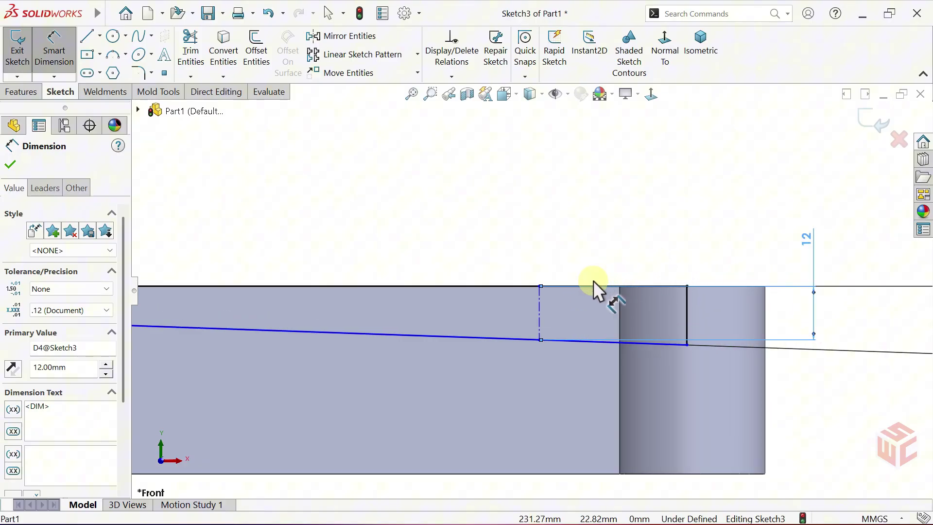
- Dimension the horizontal distance between the construction line and the profile's vertical end line as 17.5 mm
click(538, 292)
click(686, 306)
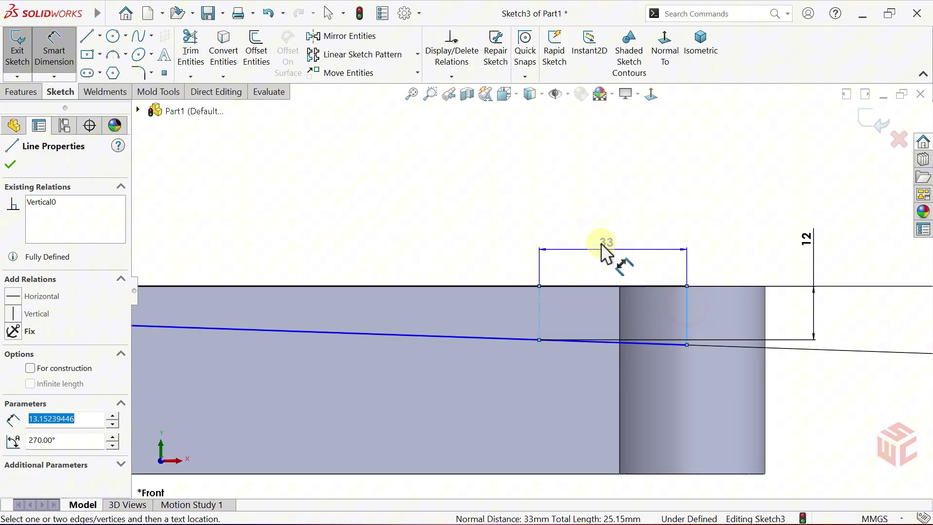
click(602, 225)
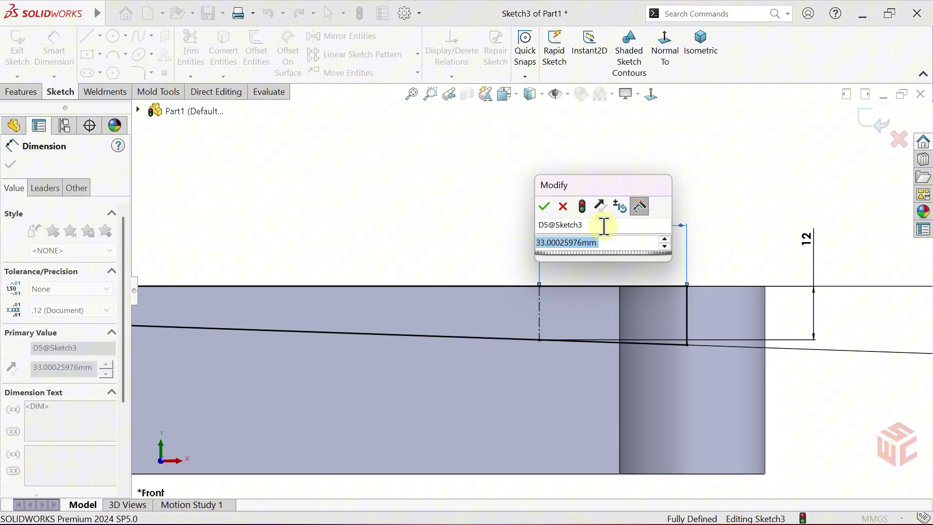
text(17.5)
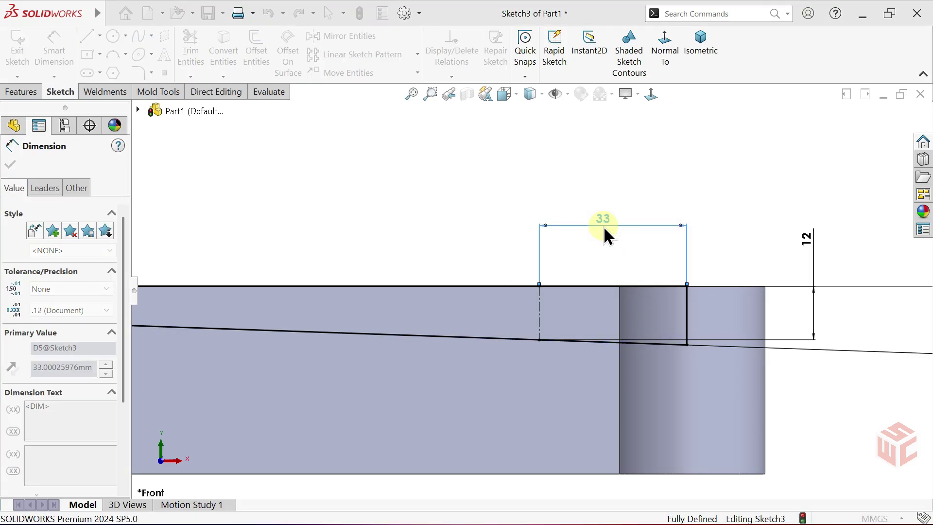
click(604, 228)
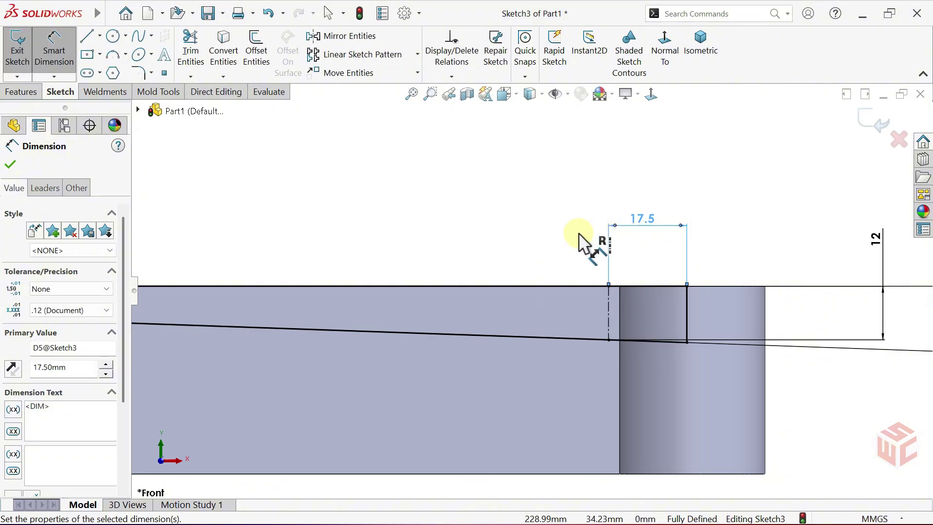
right_click(569, 239)
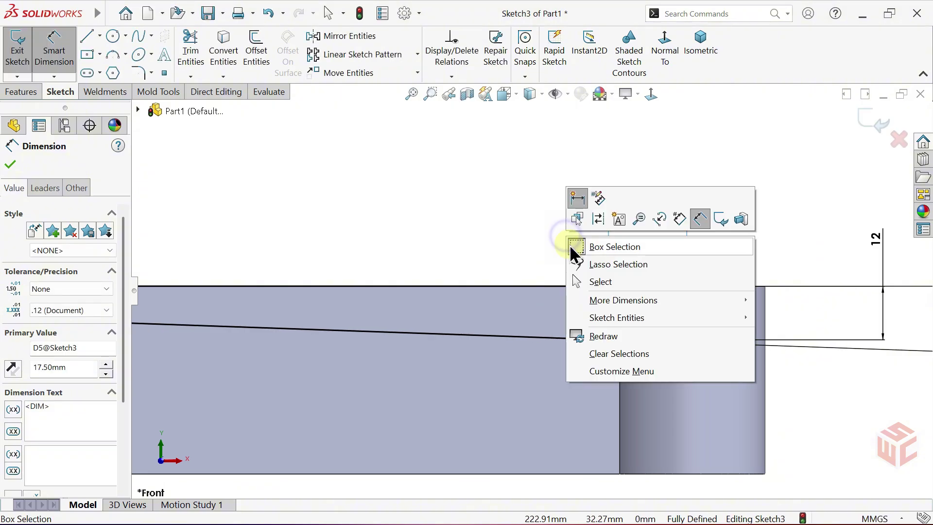
click(578, 281)
- Reposition the angle dimension over the middle of the shank and the radius dimension directly above the arc
scroll(557, 258, up, 3)
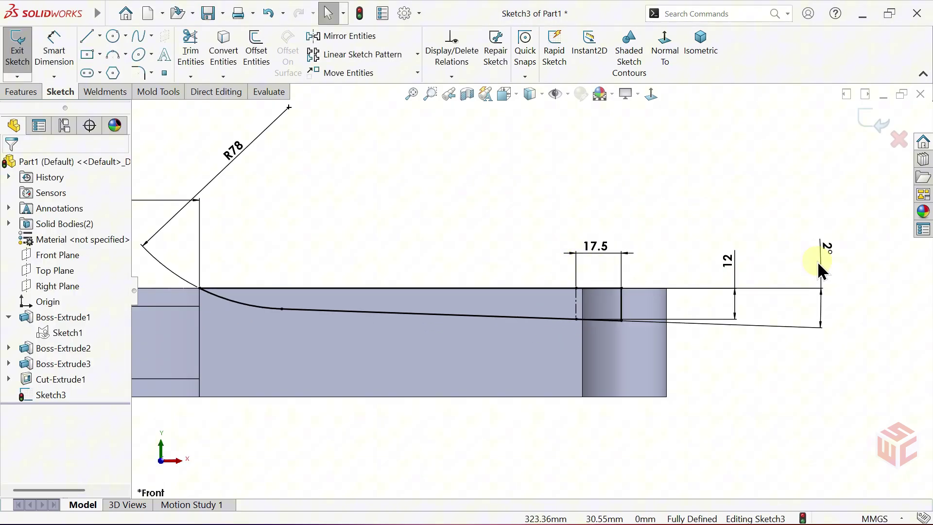
click(819, 262)
key(Delete)
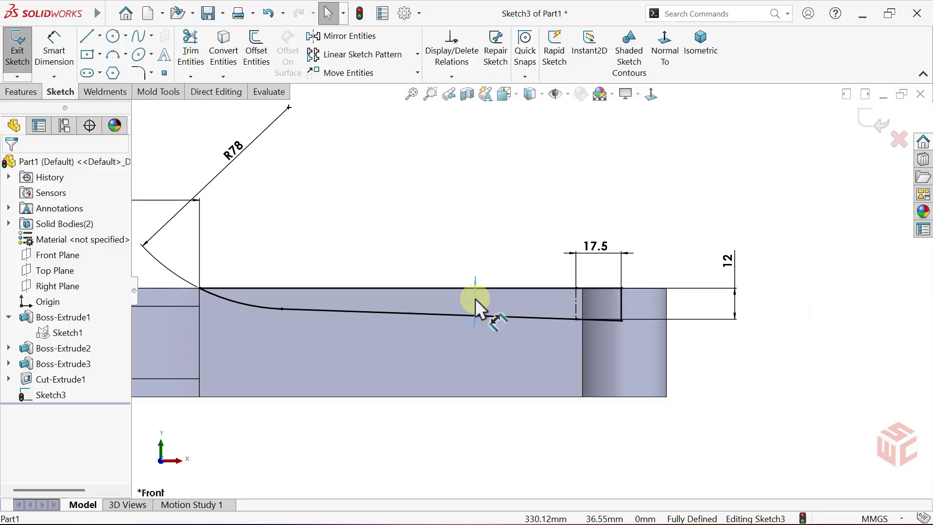
click(452, 268)
click(480, 275)
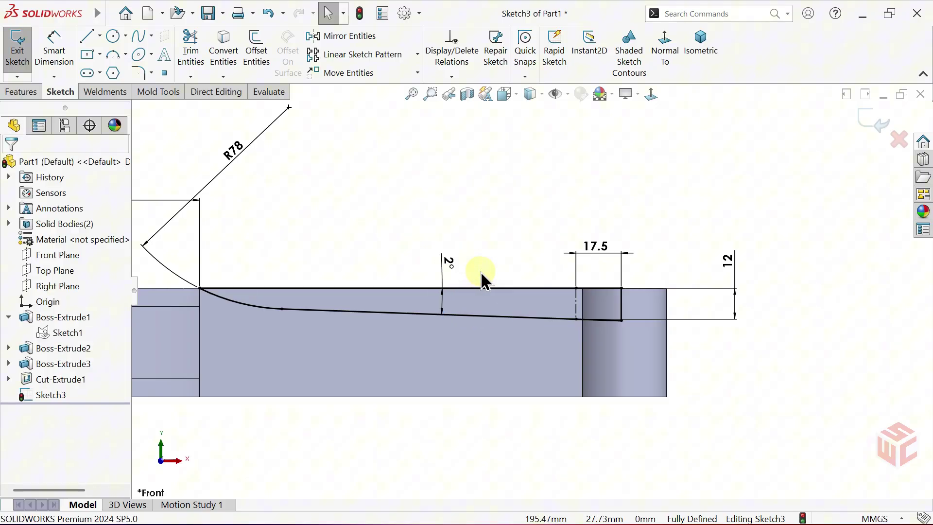
scroll(250, 229, up, 2)
scroll(326, 222, down, 2)
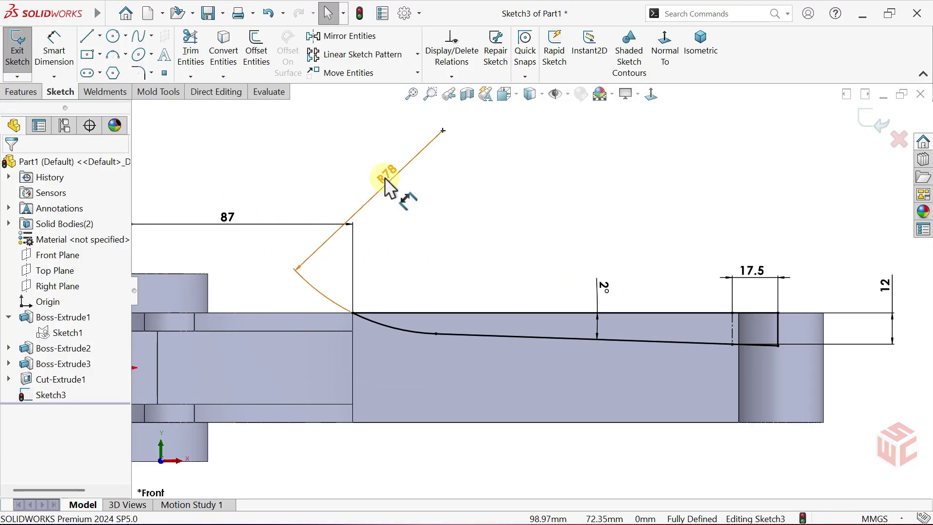
click(411, 263)
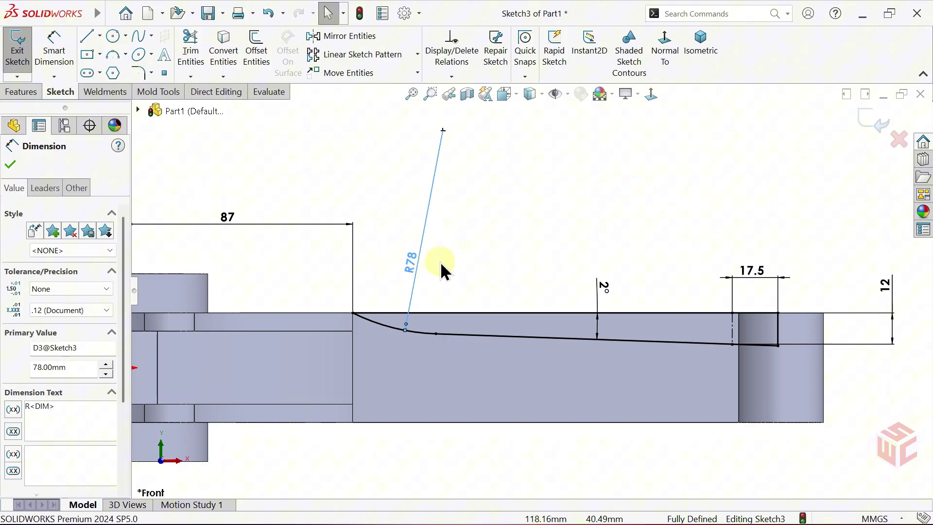
click(456, 262)
- Examine the dimensioned profile where it meets the small end, and switch to the isometric view
key(f)
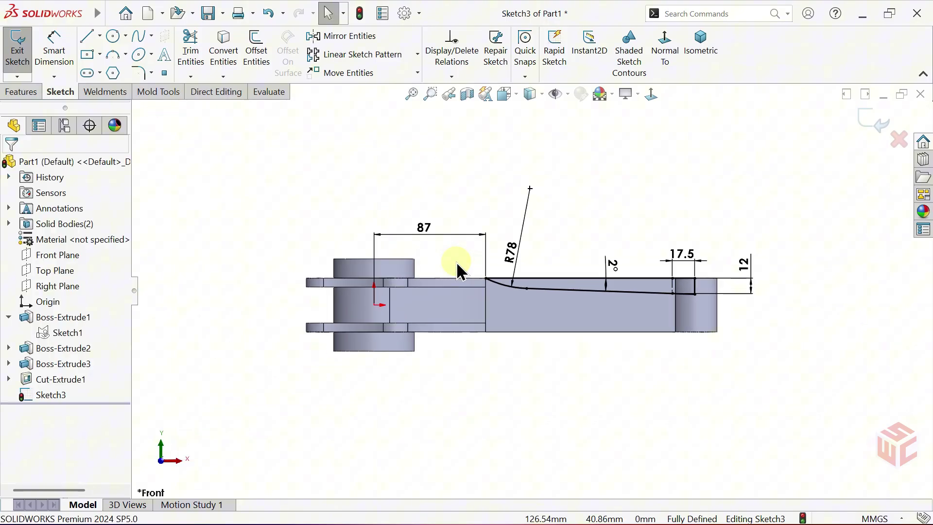
scroll(666, 291, down, 5)
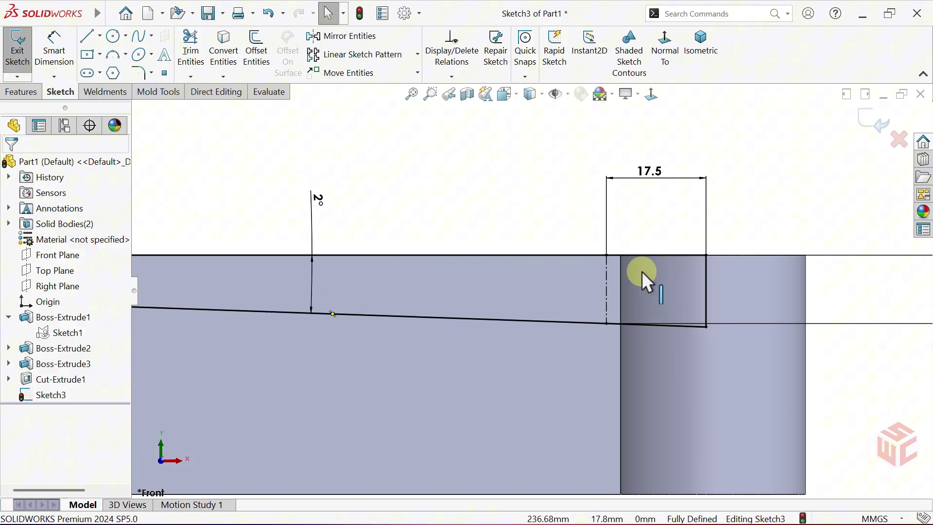
middle_drag(579, 245, 590, 324)
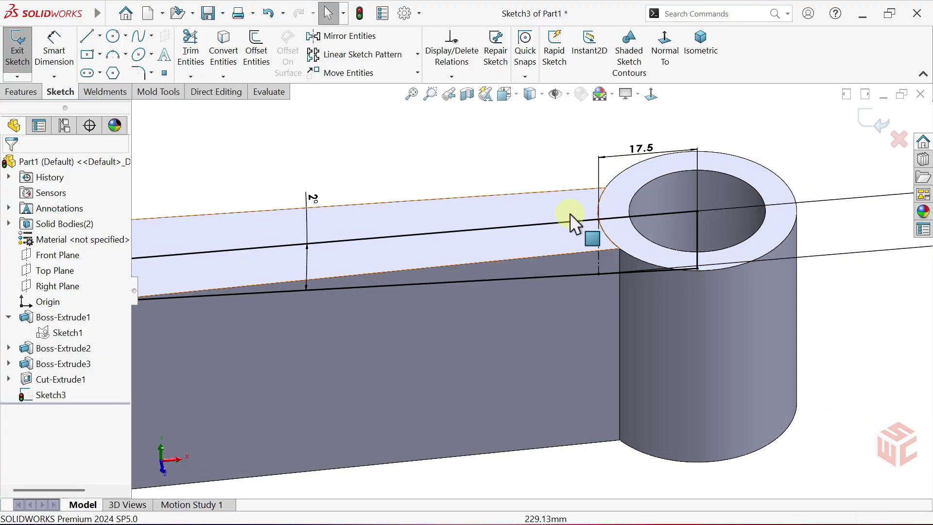
scroll(569, 214, up, 5)
mouse_move(540, 238)
middle_down()
mouse_move(520, 218)
mouse_move(523, 172)
middle_up()
click(686, 70)
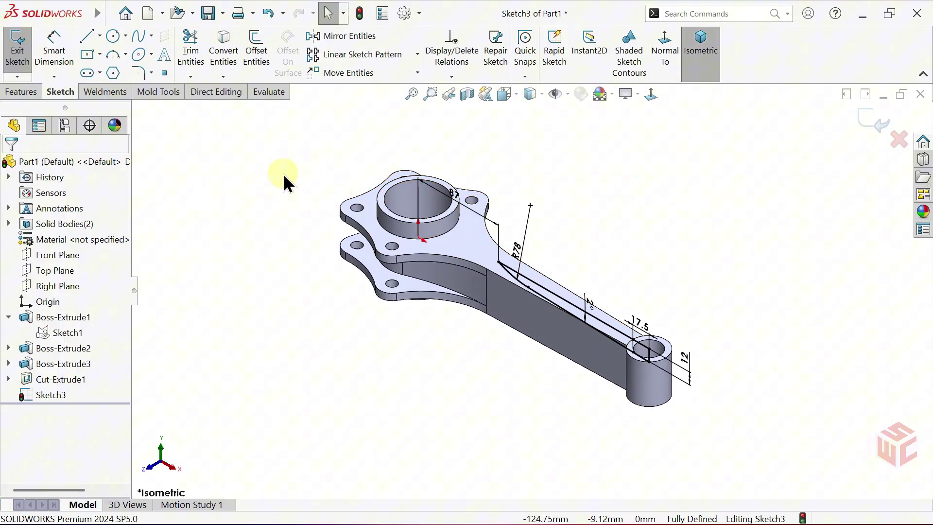
- Try to cut the shank profile 40 mm with a Mid Plane Extruded Cut, leaving the affected bodies auto-selected
click(26, 97)
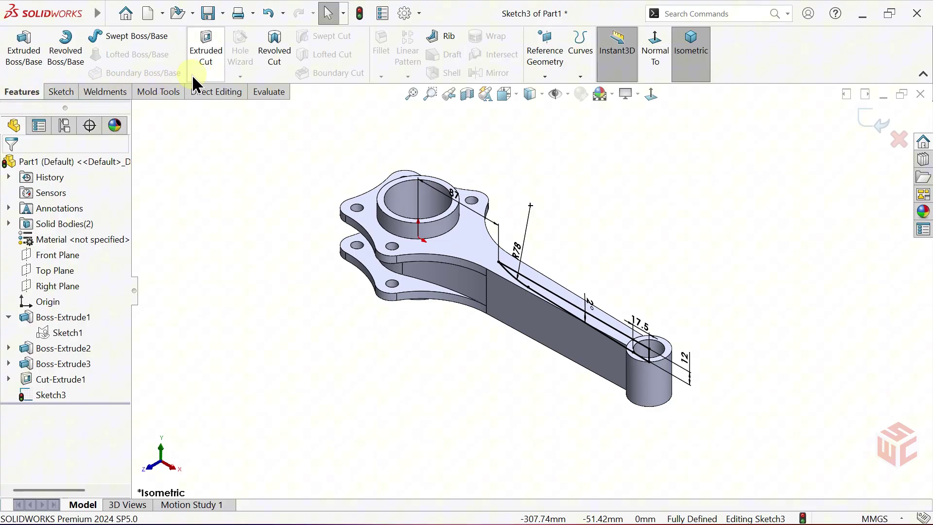
click(204, 61)
scroll(577, 305, down, 3)
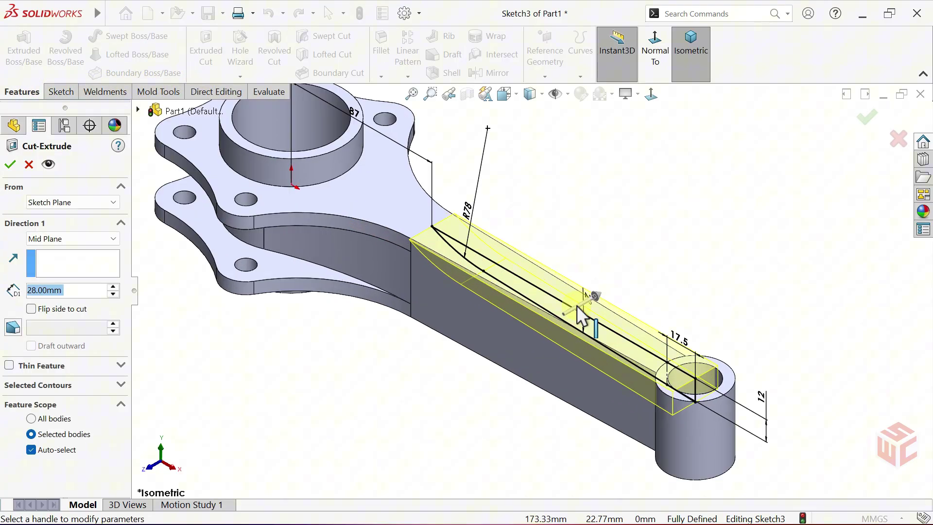
scroll(617, 311, down, 3)
middle_drag(631, 305, 609, 229)
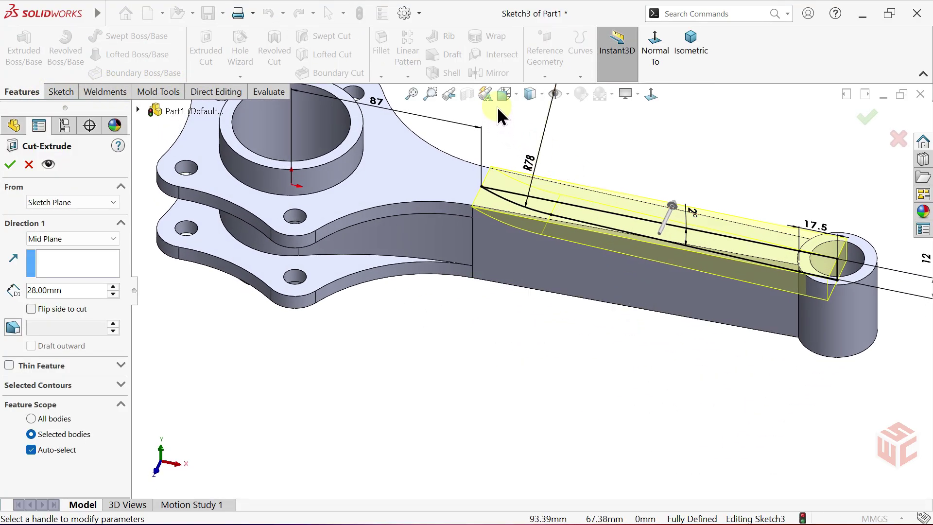
click(505, 95)
click(522, 127)
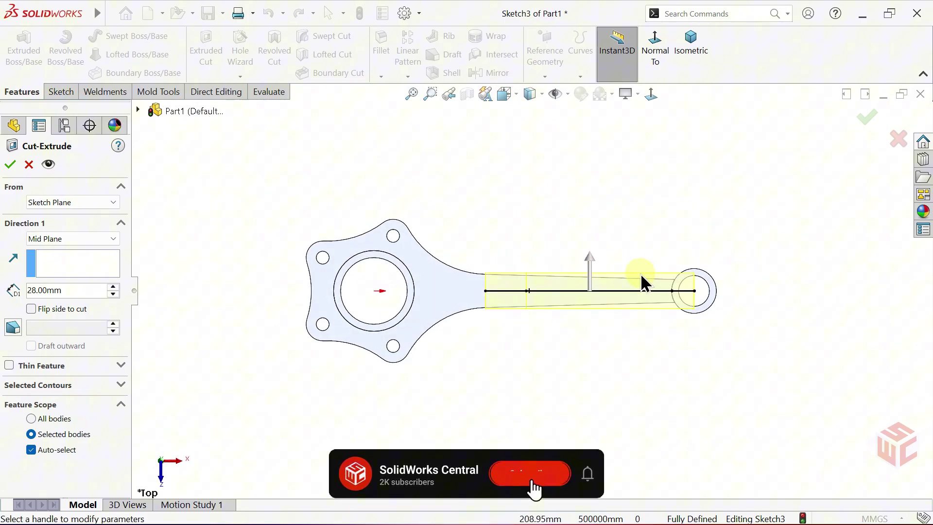
scroll(641, 275, down, 2)
mouse_move(555, 263)
mouse_down()
mouse_move(555, 252)
mouse_move(553, 264)
mouse_up()
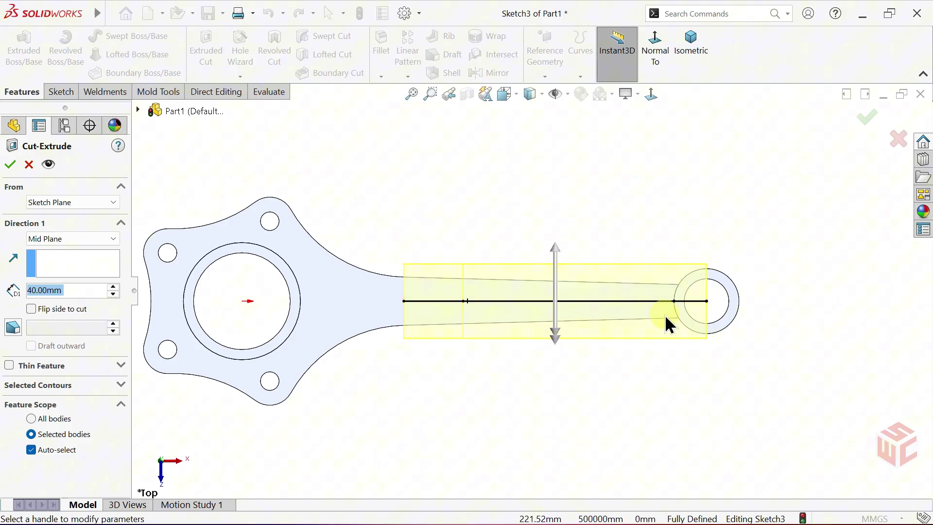
scroll(665, 314, down, 3)
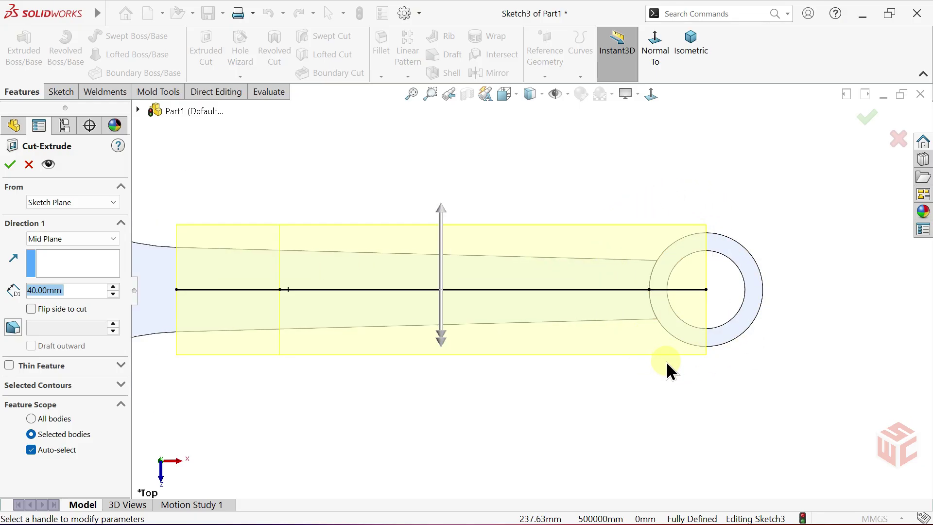
click(12, 164)
- Inspect the cut where it meets the small end, and delete the cut feature while keeping its sketch
scroll(646, 296, down, 3)
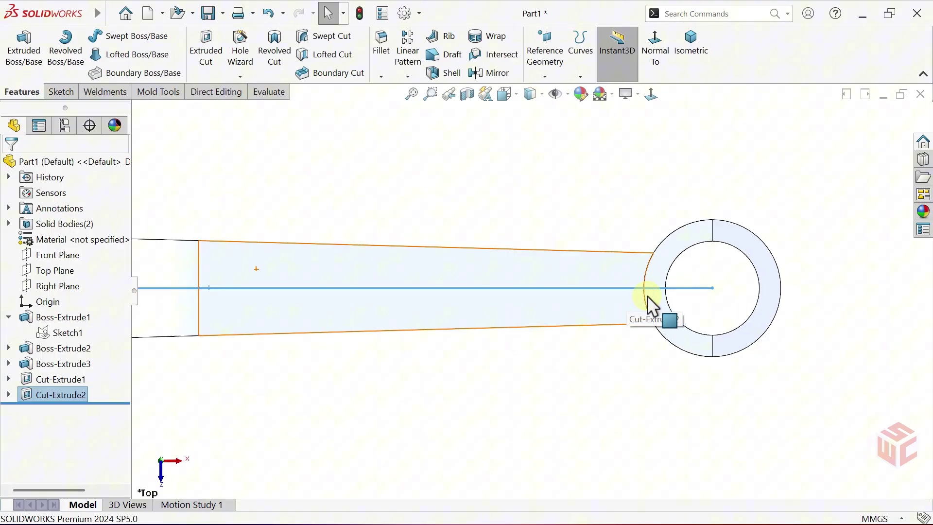
middle_drag(656, 313, 663, 145)
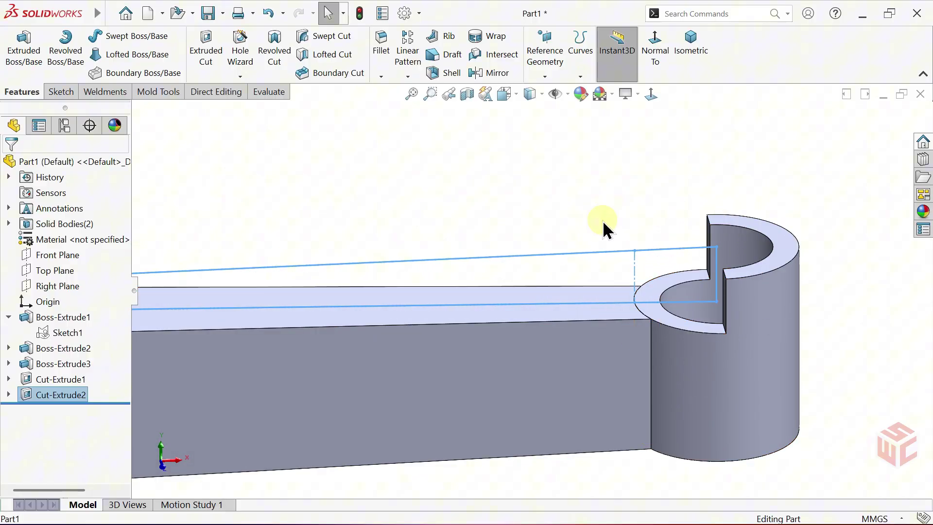
scroll(619, 300, up, 2)
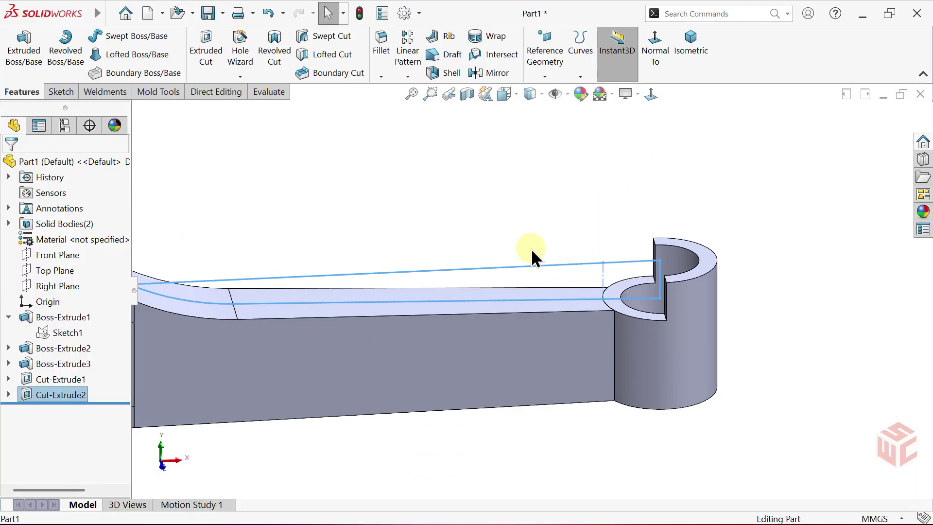
right_click(73, 395)
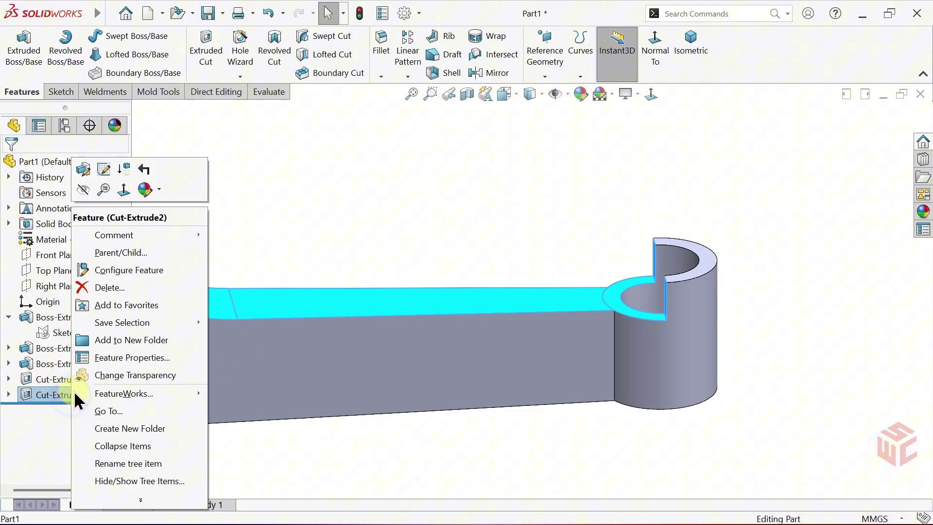
click(110, 289)
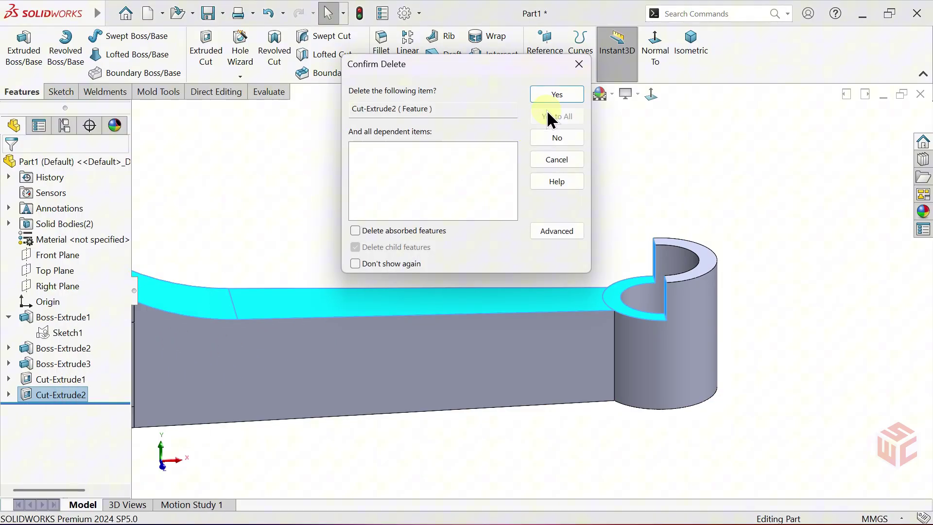
click(556, 94)
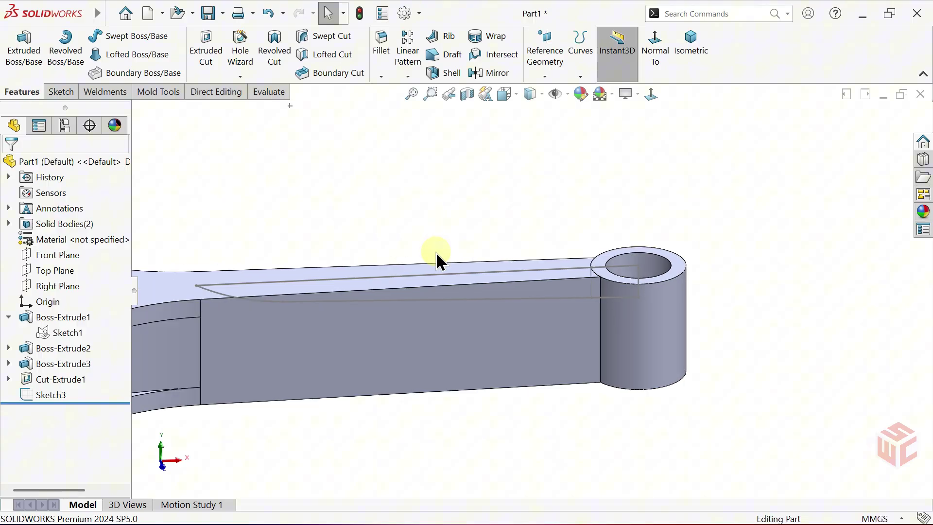
- Reopen the shank profile sketch for editing
click(421, 276)
click(449, 221)
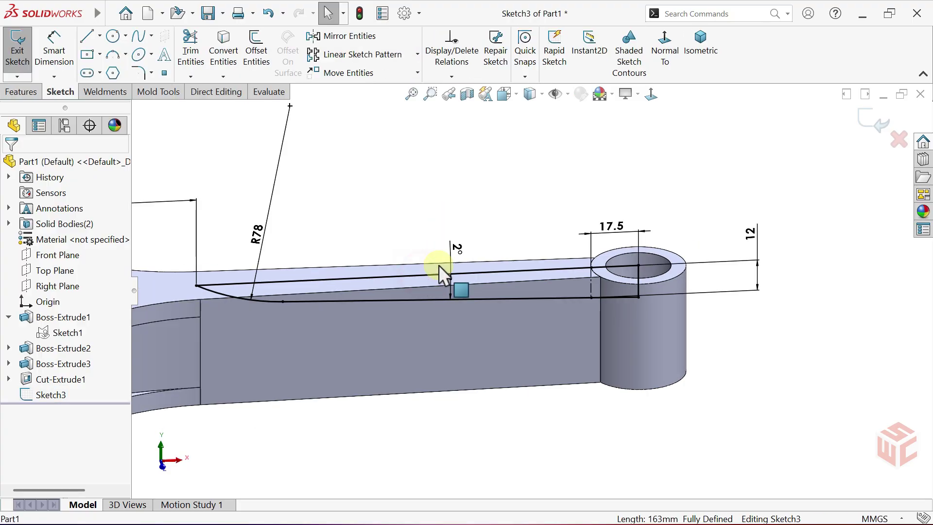
click(704, 71)
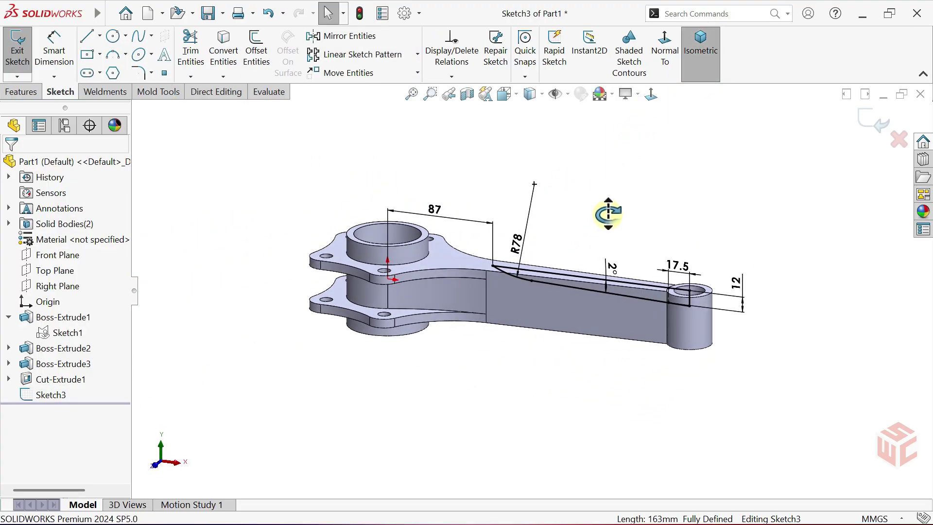
scroll(611, 266, down, 3)
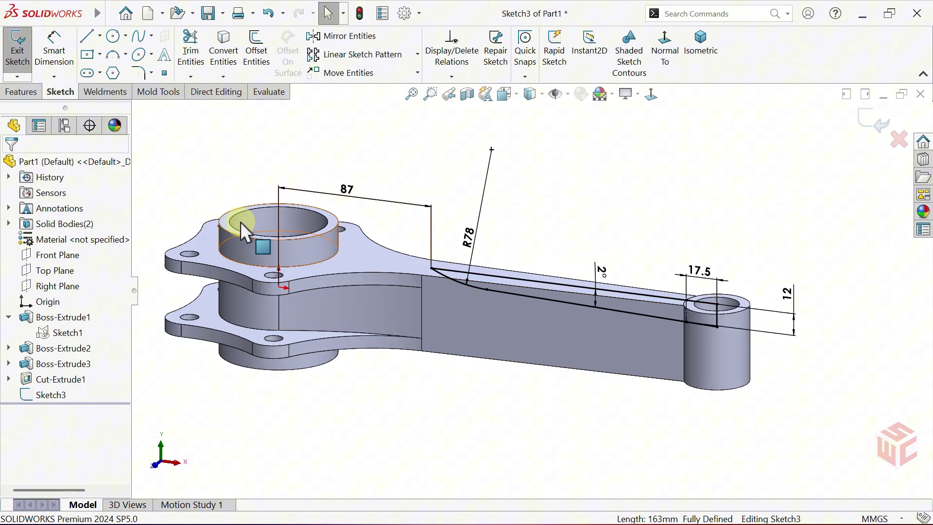
- Cut the profile 40 mm with a Mid Plane Extruded Cut, limiting the feature scope to the flange-and-shank body
click(25, 94)
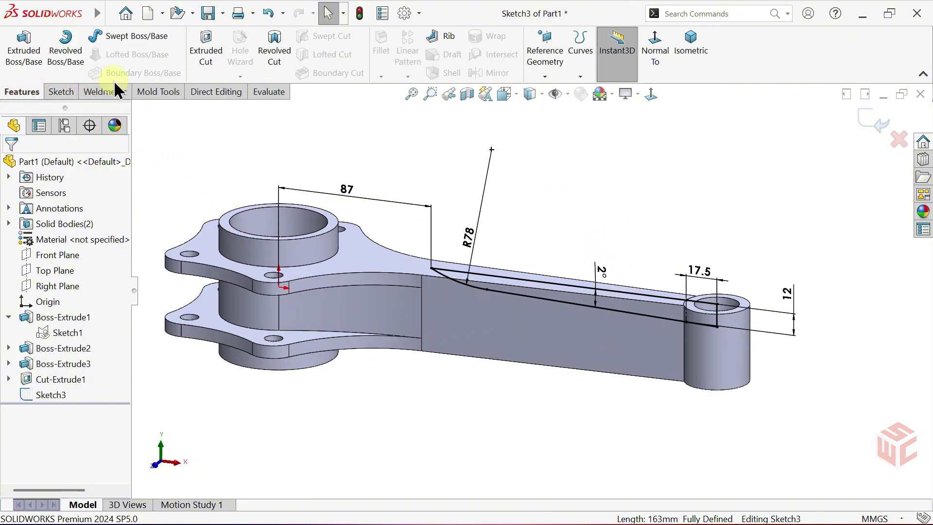
click(202, 68)
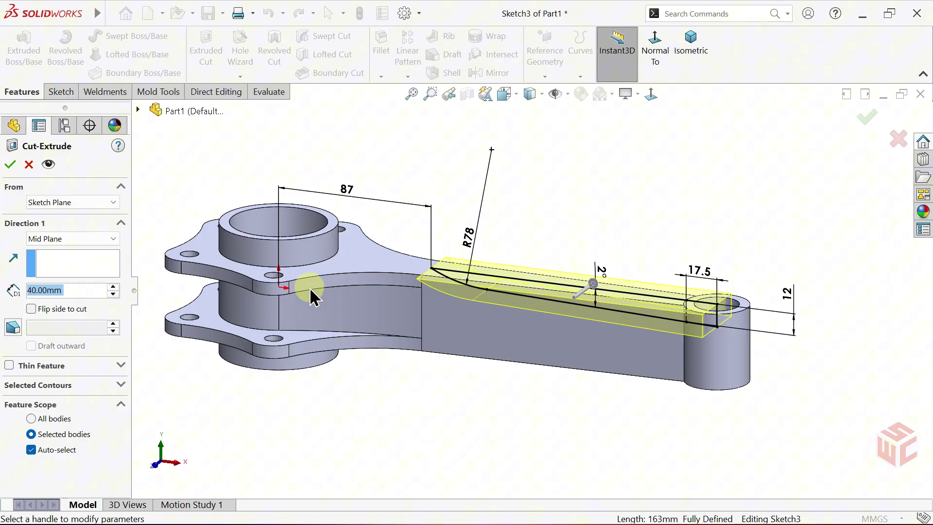
click(30, 450)
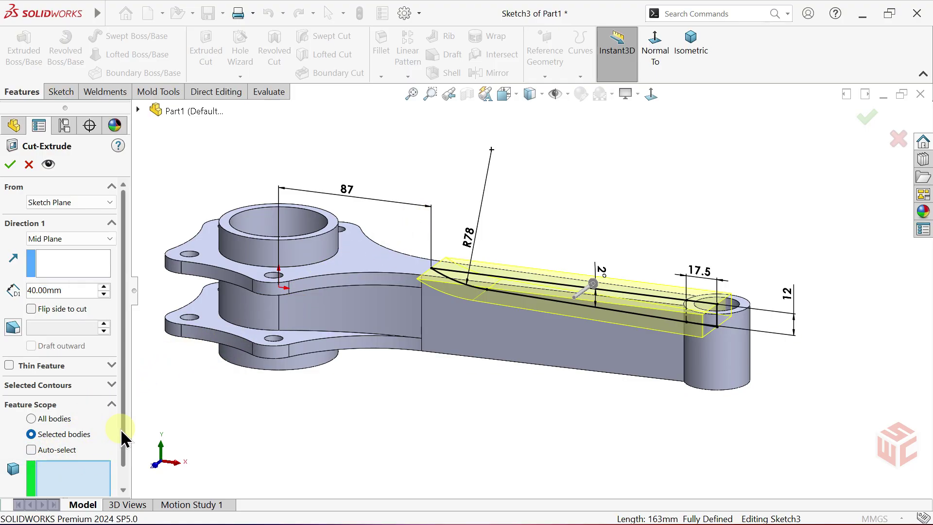
drag(120, 427, 124, 464)
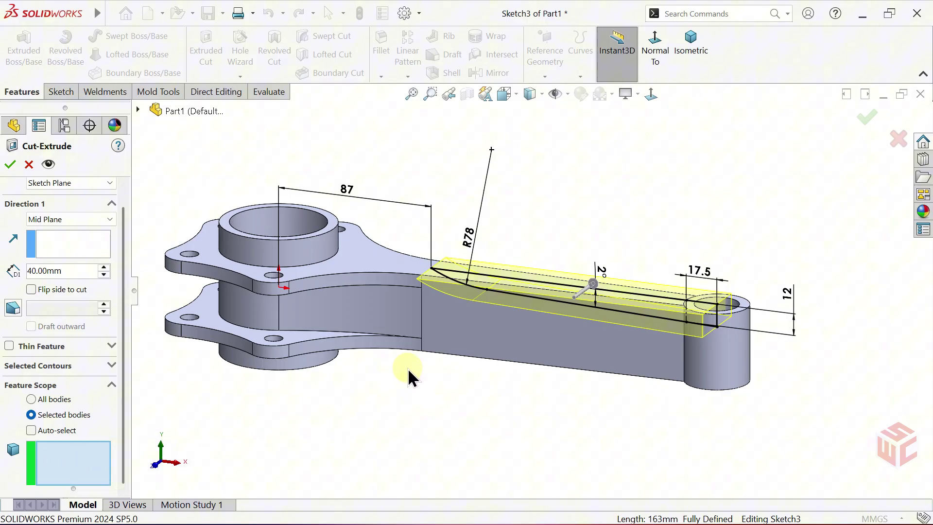
click(477, 335)
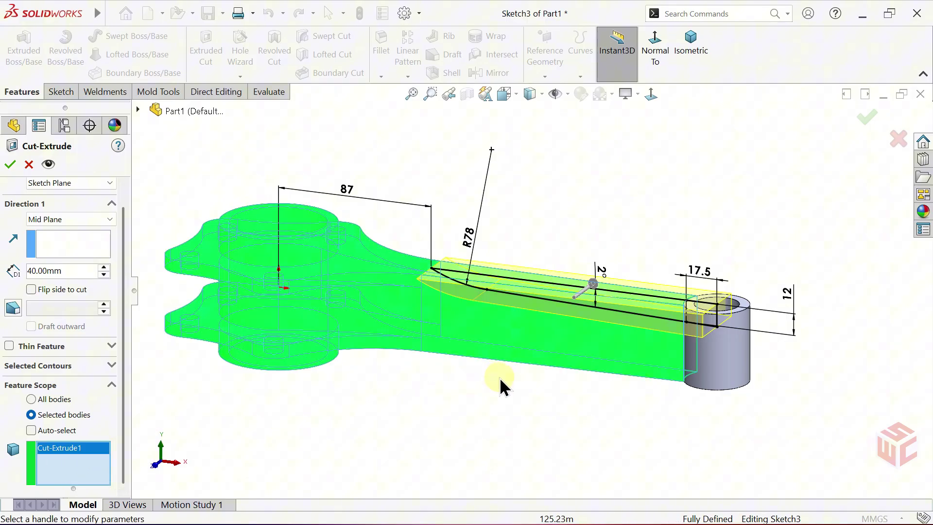
middle_drag(500, 379, 523, 389)
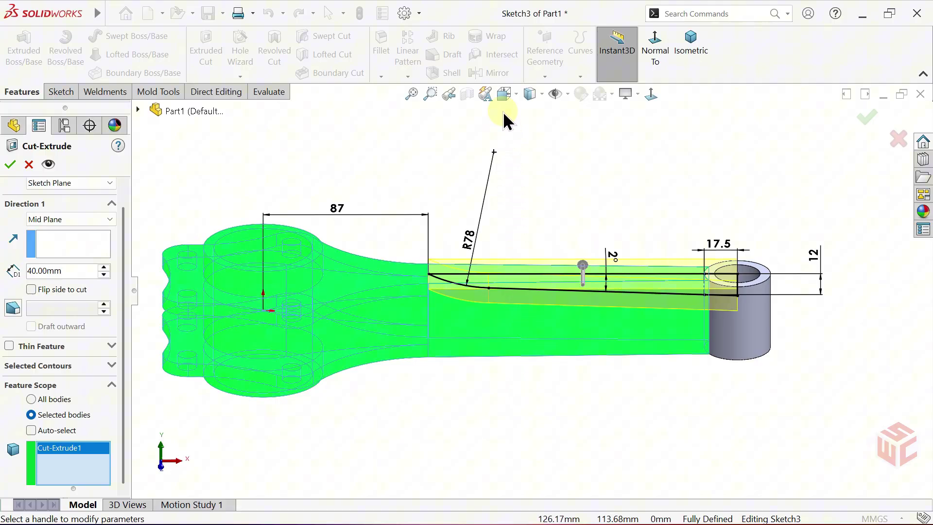
click(524, 130)
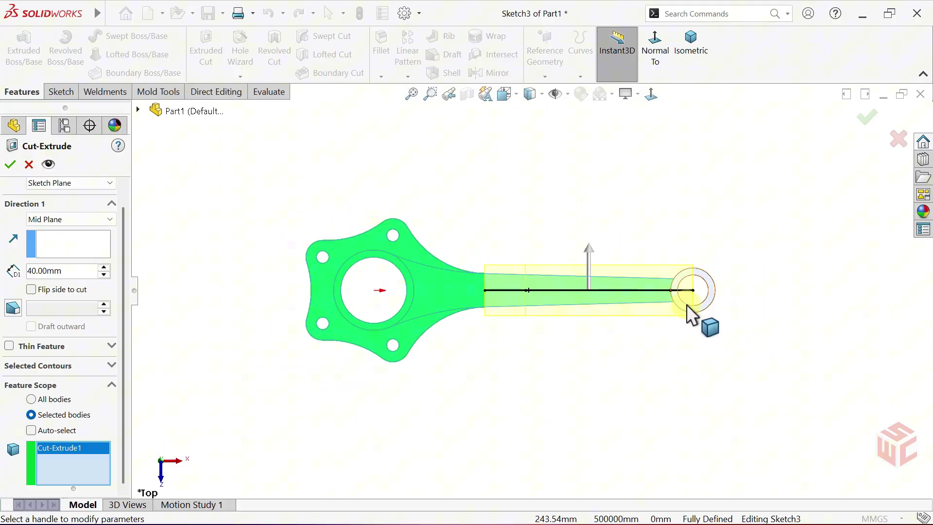
scroll(678, 291, down, 4)
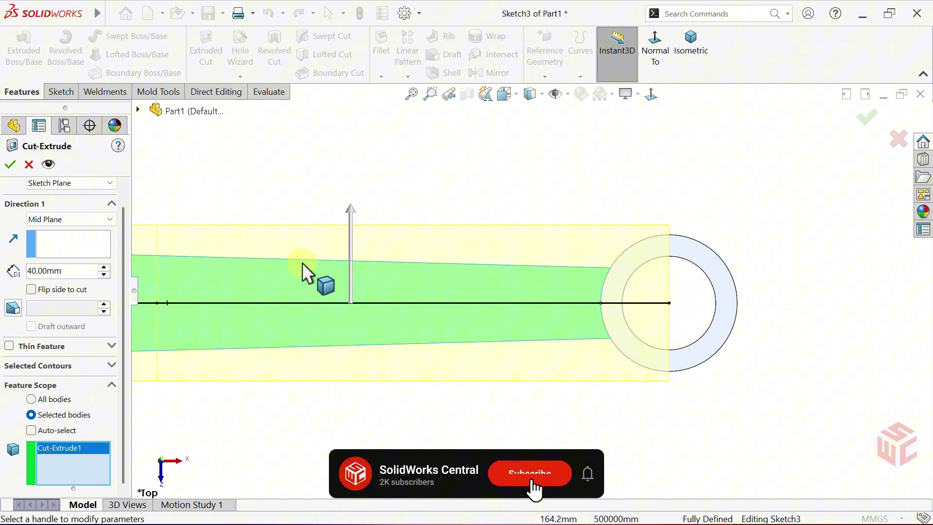
click(10, 164)
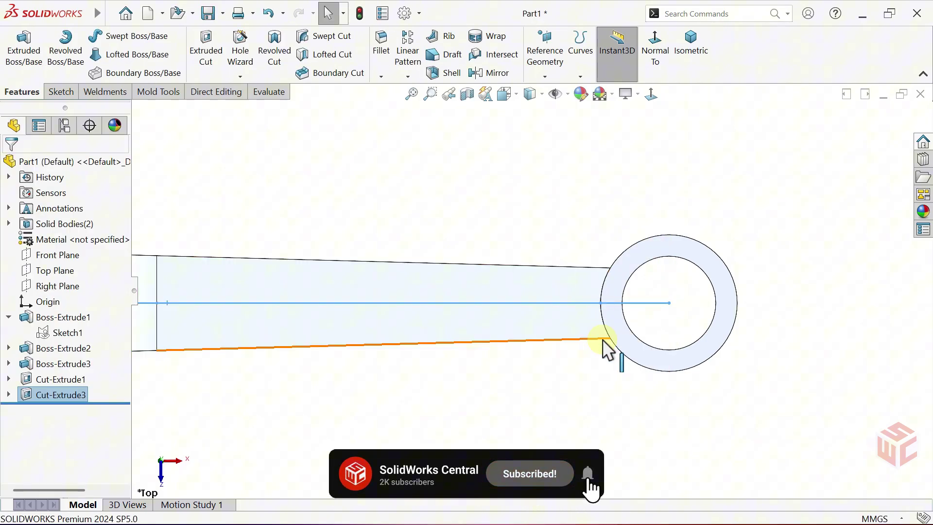
- Mirror the shank cut about the Top Plane
mouse_move(608, 349)
middle_down()
mouse_move(608, 166)
mouse_move(607, 231)
middle_up()
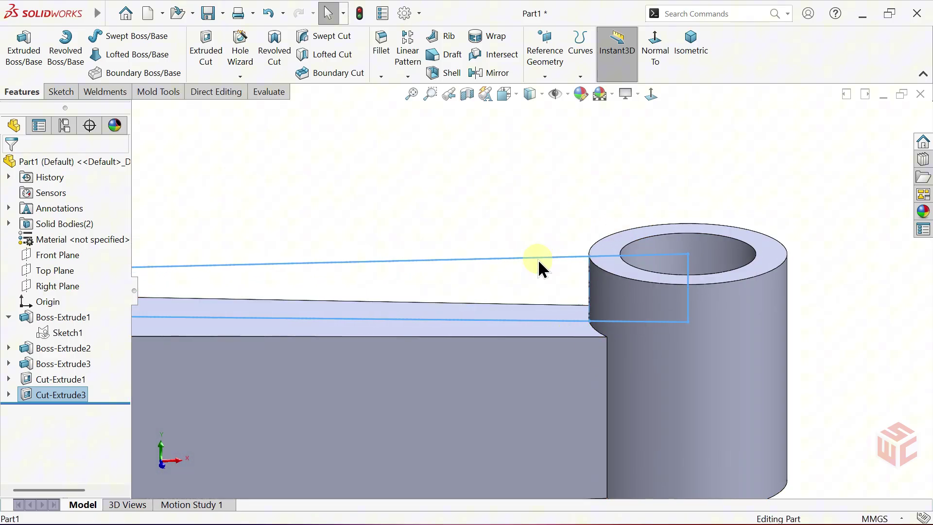
scroll(486, 231, up, 3)
key(f)
mouse_move(490, 240)
middle_down()
mouse_move(503, 203)
mouse_move(502, 165)
mouse_move(495, 223)
mouse_move(476, 238)
middle_up()
click(495, 73)
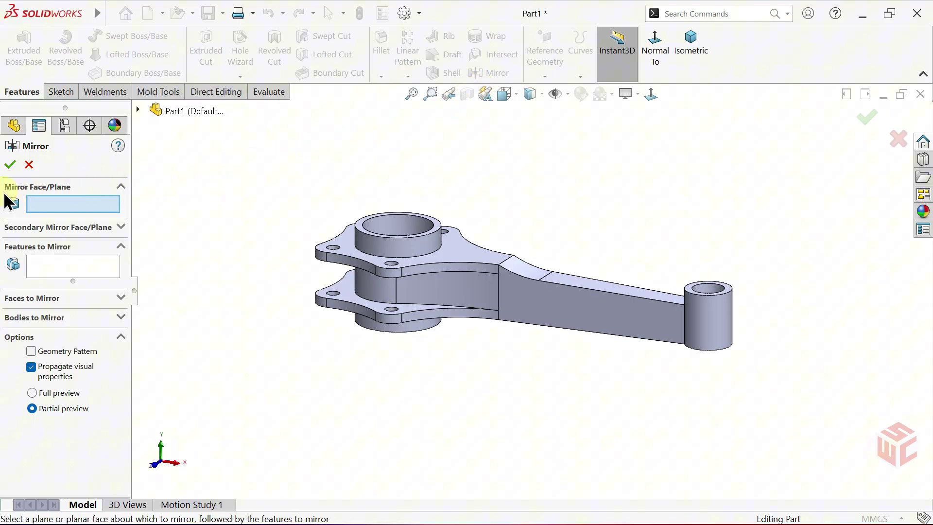
click(138, 110)
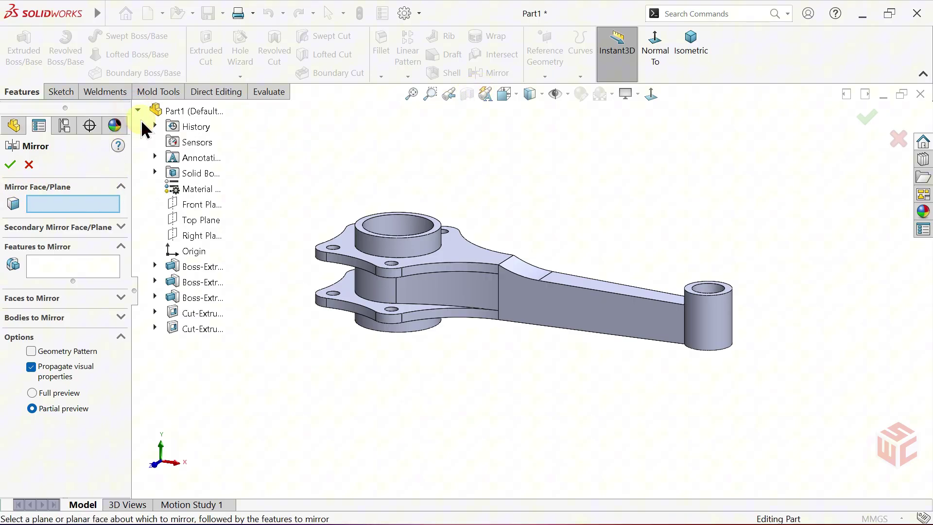
click(185, 219)
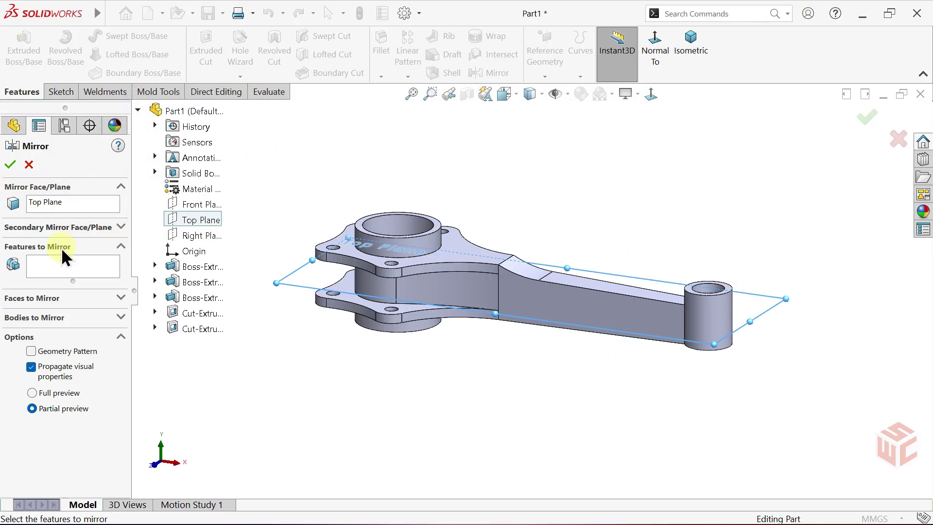
click(191, 328)
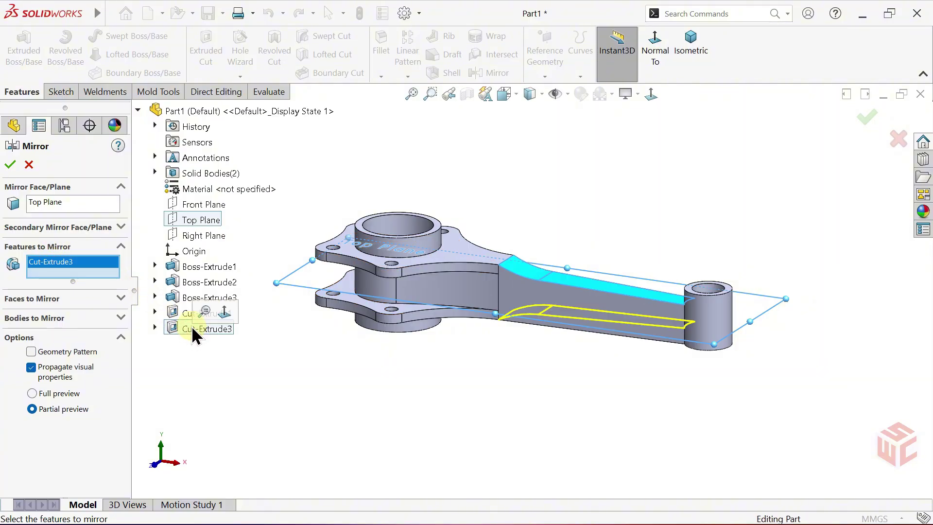
click(11, 165)
- Section the model along the Front Plane and view the section face-on at the small end
middle_drag(529, 379, 567, 326)
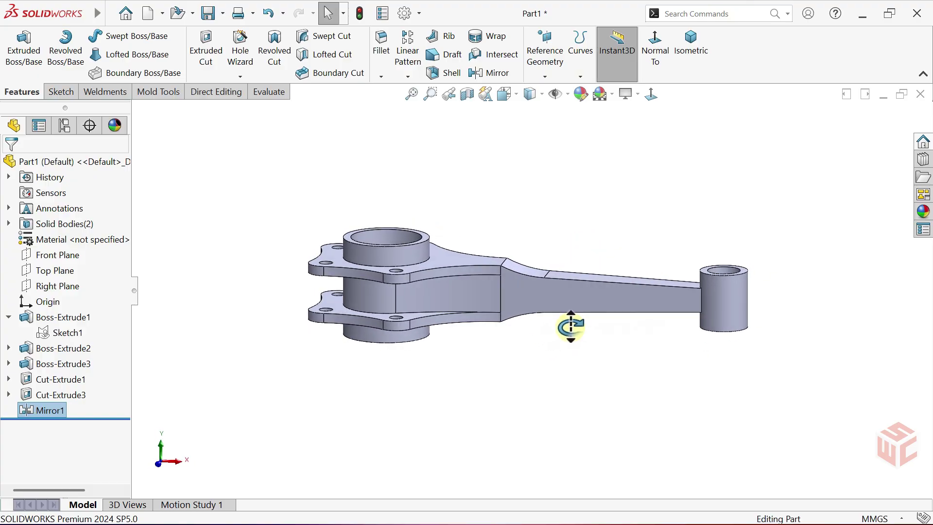
click(467, 94)
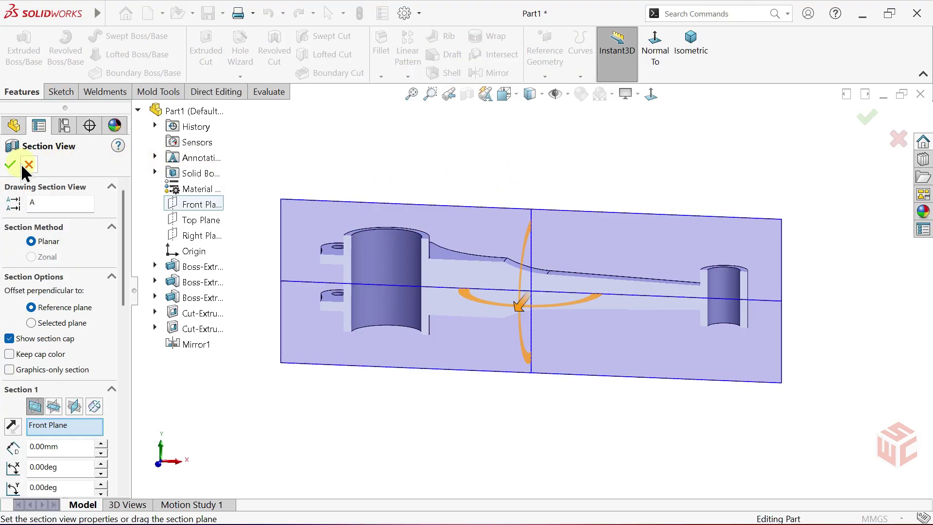
click(12, 164)
click(651, 96)
scroll(700, 283, down, 4)
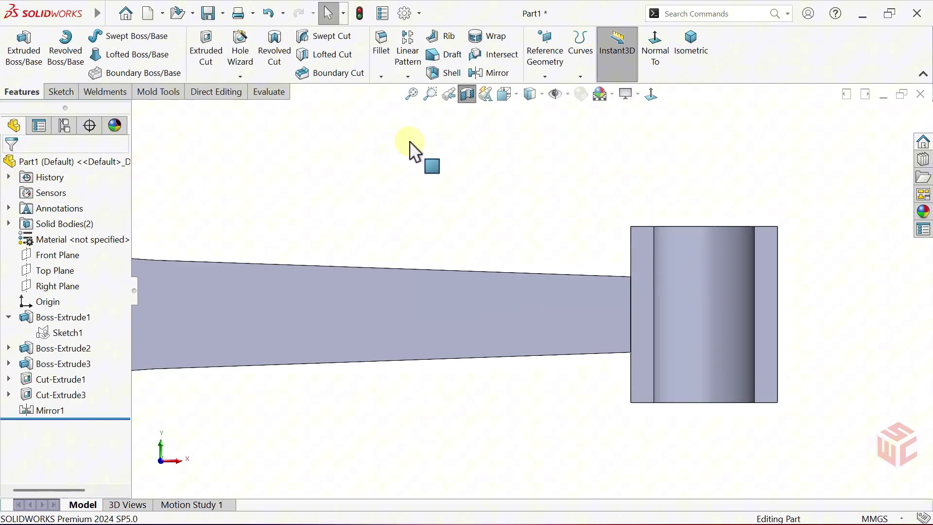
- Measure the wall thickness of the small end along its upper section edge
click(278, 91)
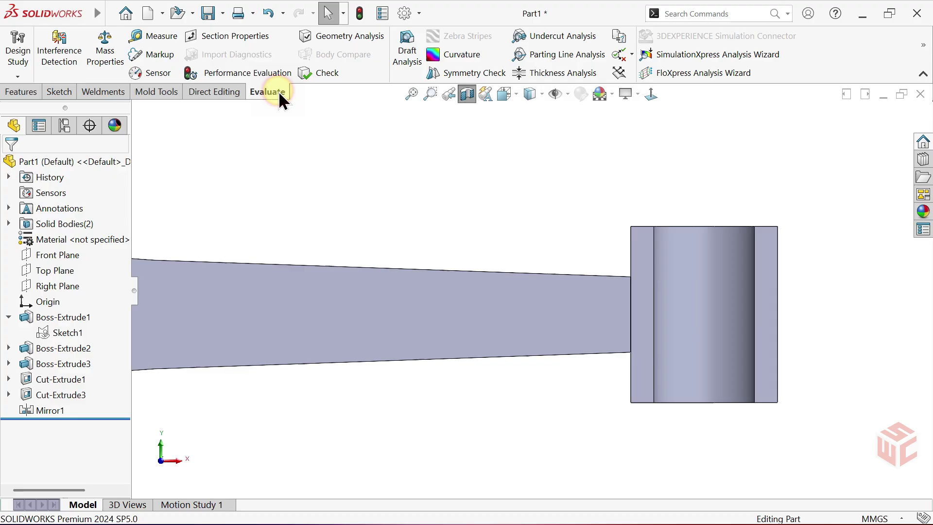
click(159, 38)
scroll(634, 248, down, 2)
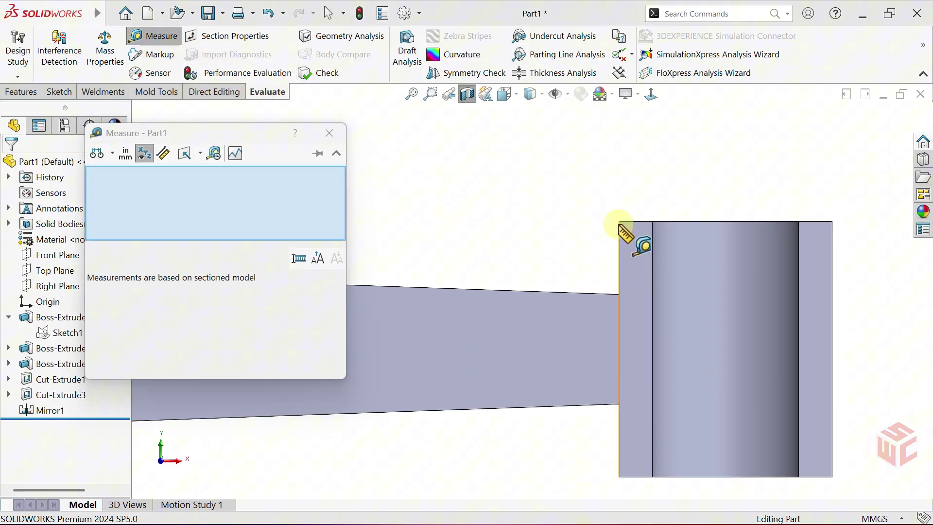
click(629, 221)
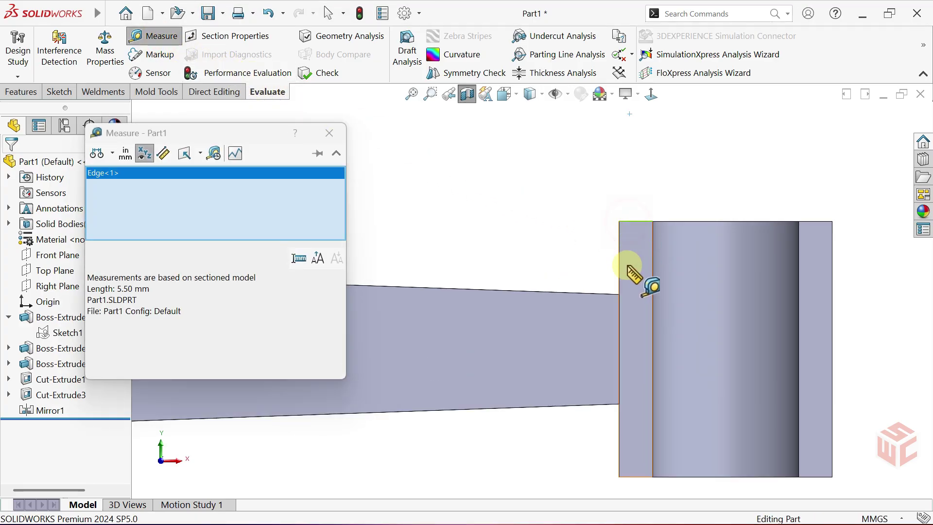
- Measure the distance from the small end's top edge to the shank's upper corner, and return to the unsectioned isometric view
click(618, 294)
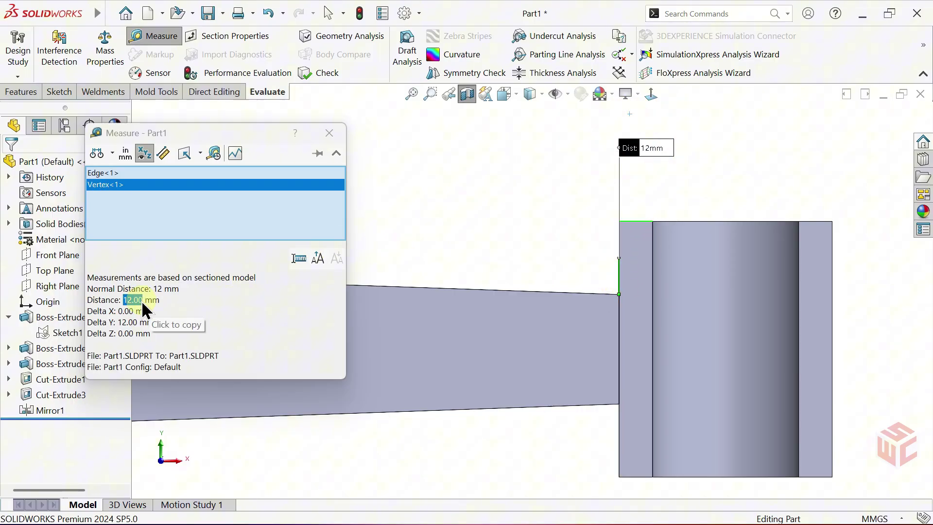
click(329, 133)
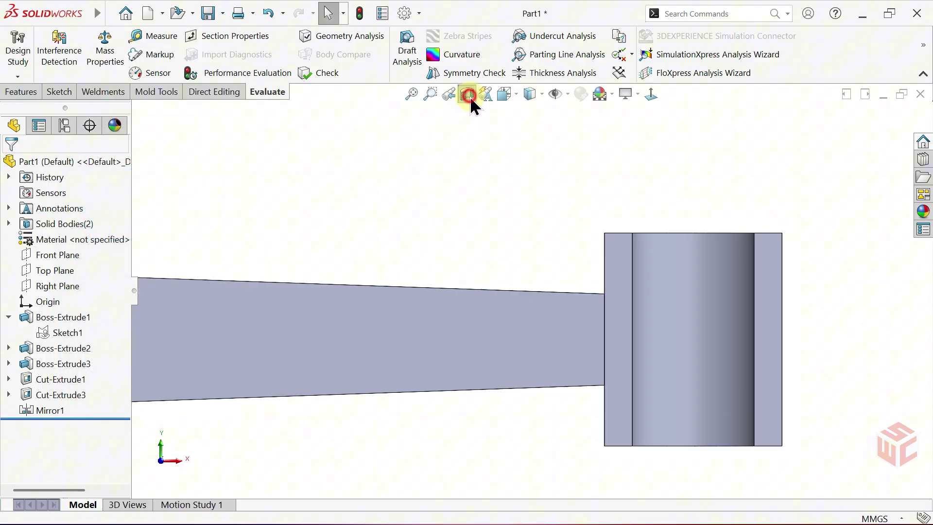
click(467, 94)
click(22, 92)
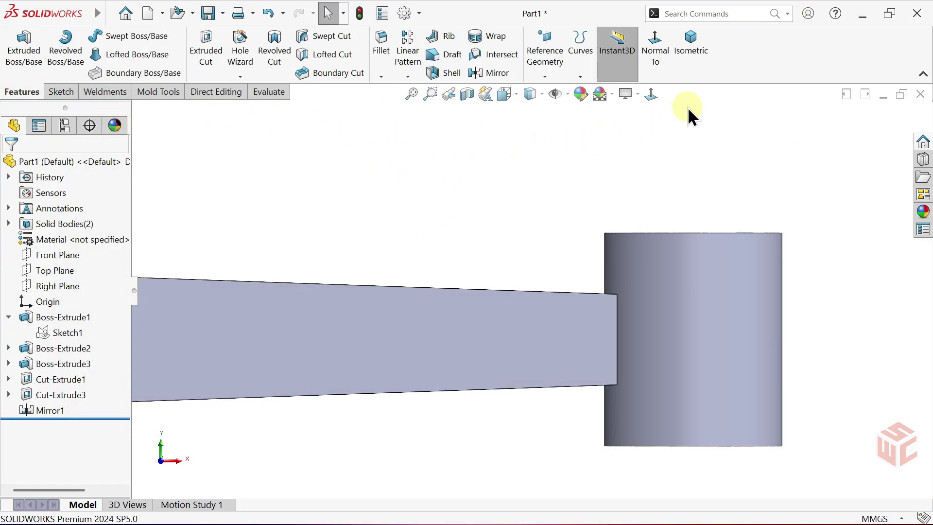
click(695, 55)
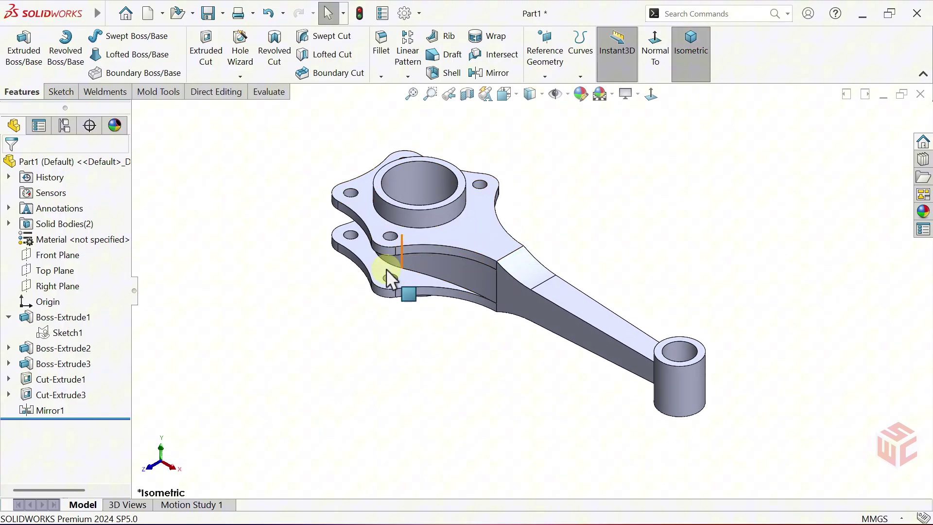
- Start a sketch on the Top Plane and draw a straight slot about 12 mm wide along the shank's centreline
click(59, 272)
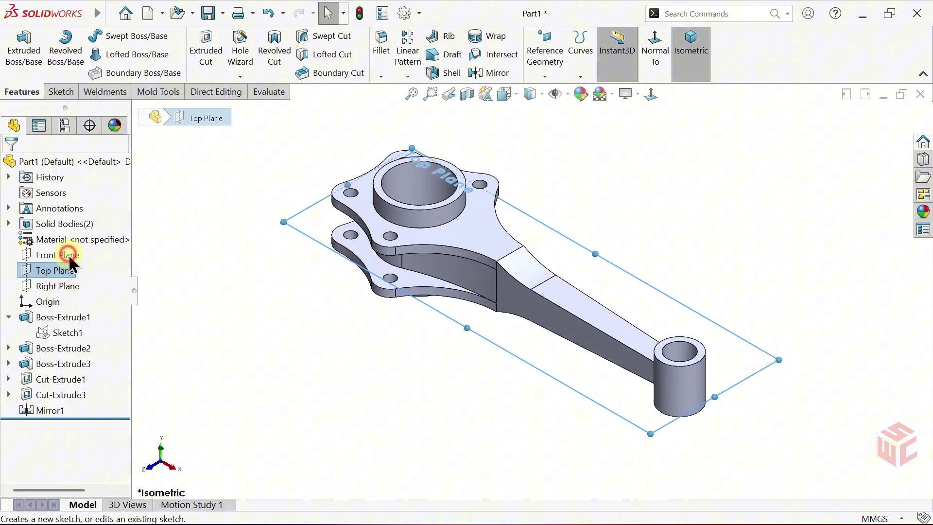
click(68, 256)
click(651, 94)
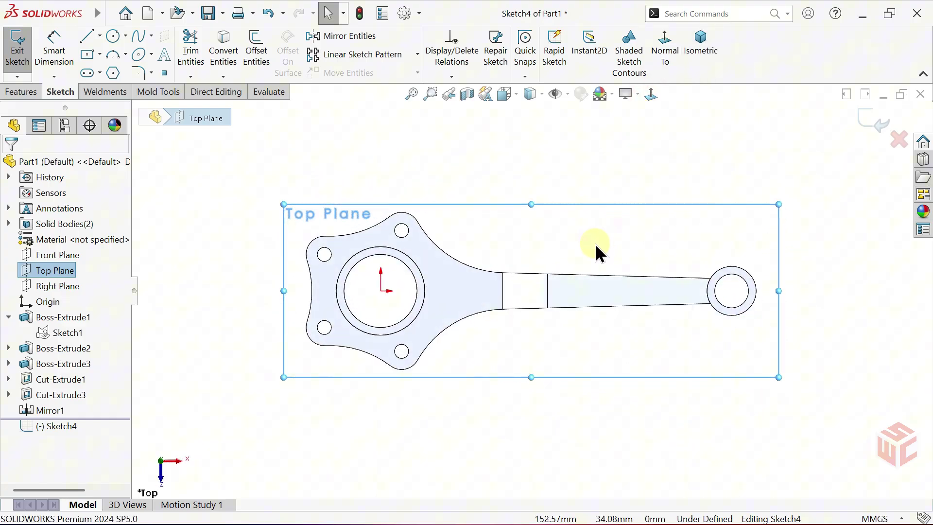
click(594, 244)
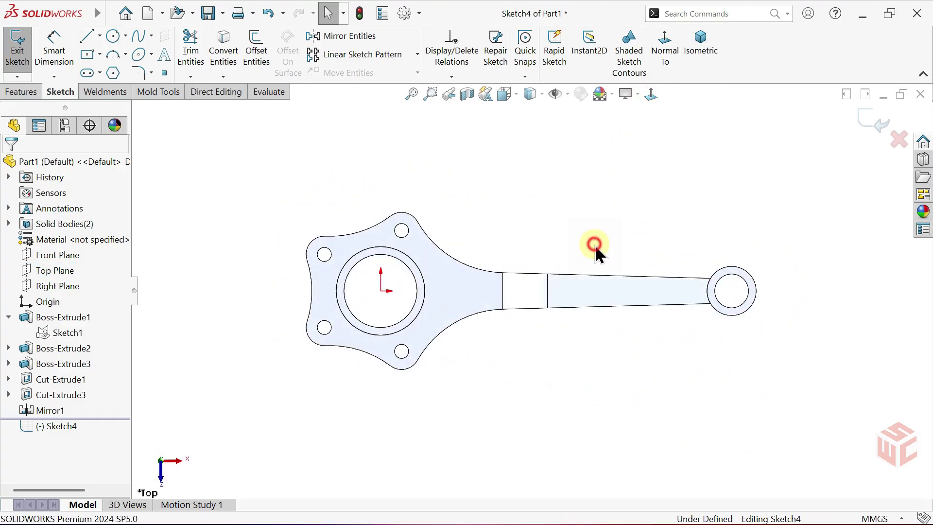
click(99, 73)
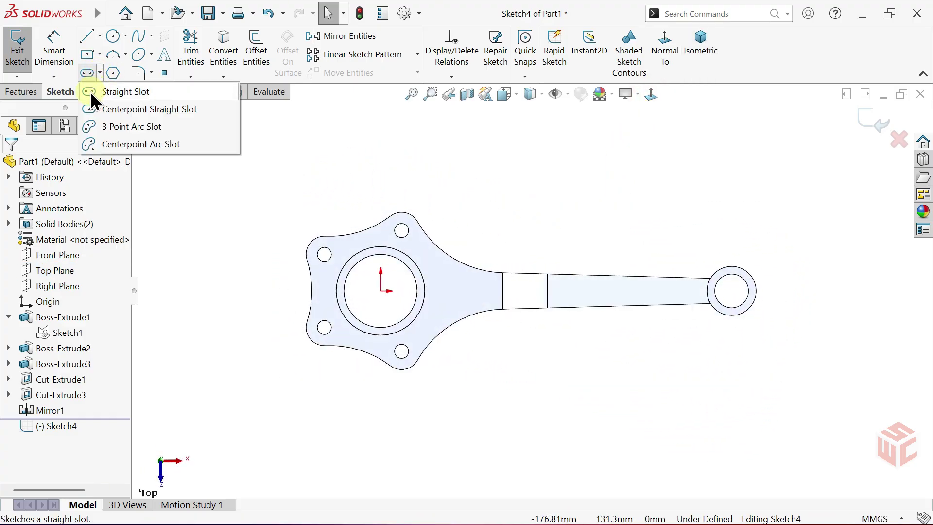
click(92, 94)
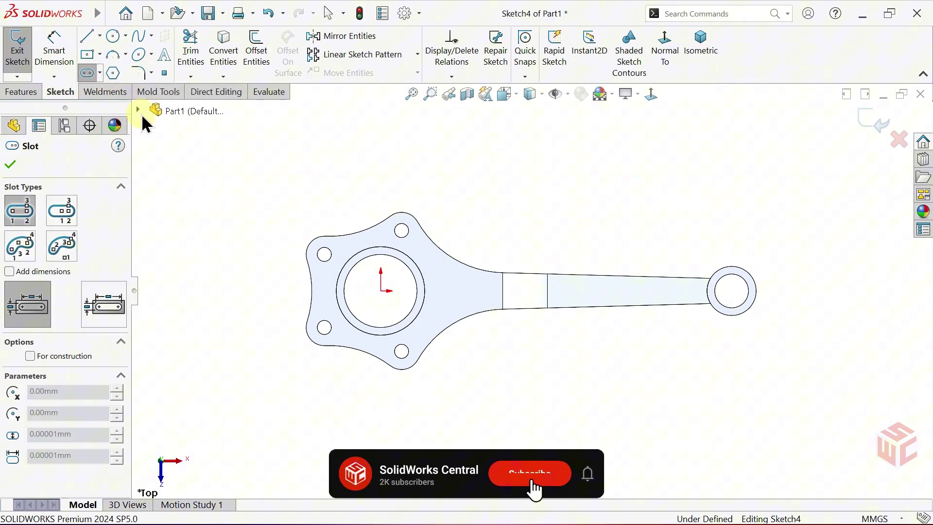
scroll(546, 296, down, 2)
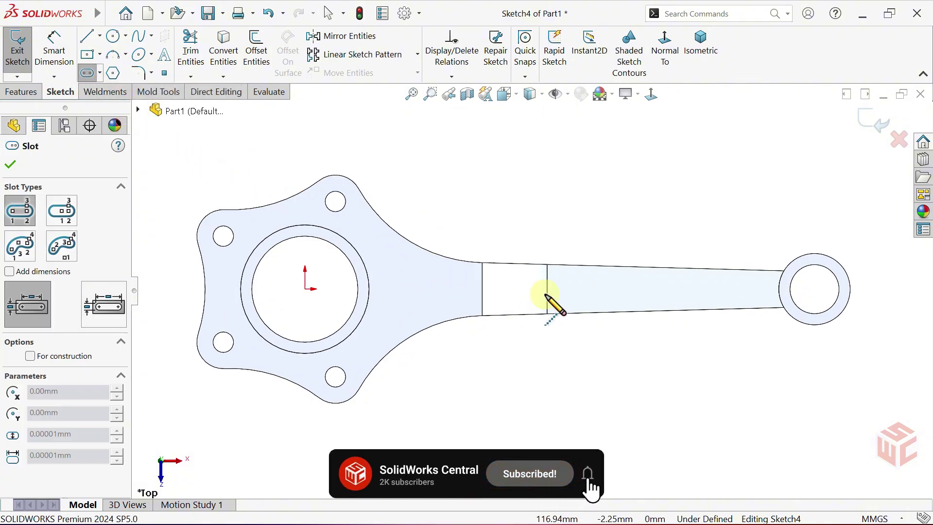
click(446, 289)
click(738, 289)
click(740, 280)
right_click(743, 256)
click(752, 258)
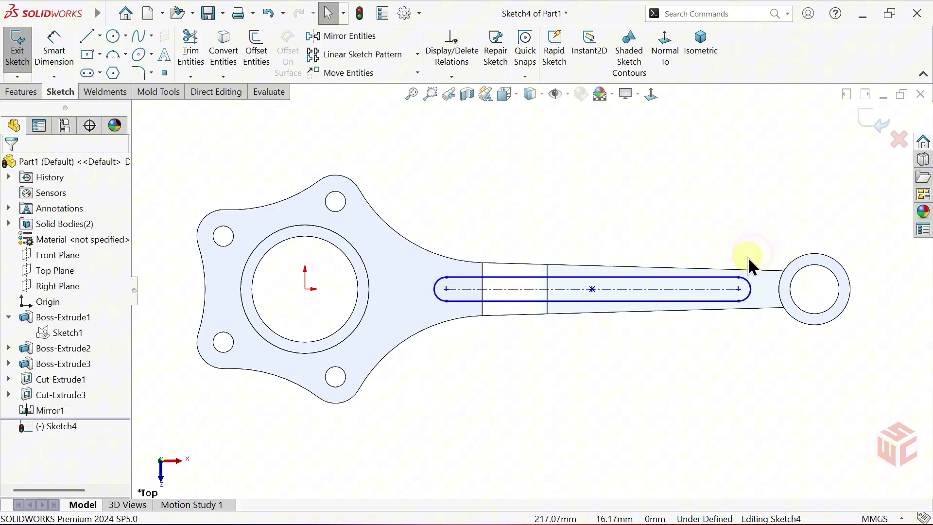
- Dimension the distance between the slot's outer arc centre and the small end's bore centre as 30 mm
scroll(748, 256, down, 4)
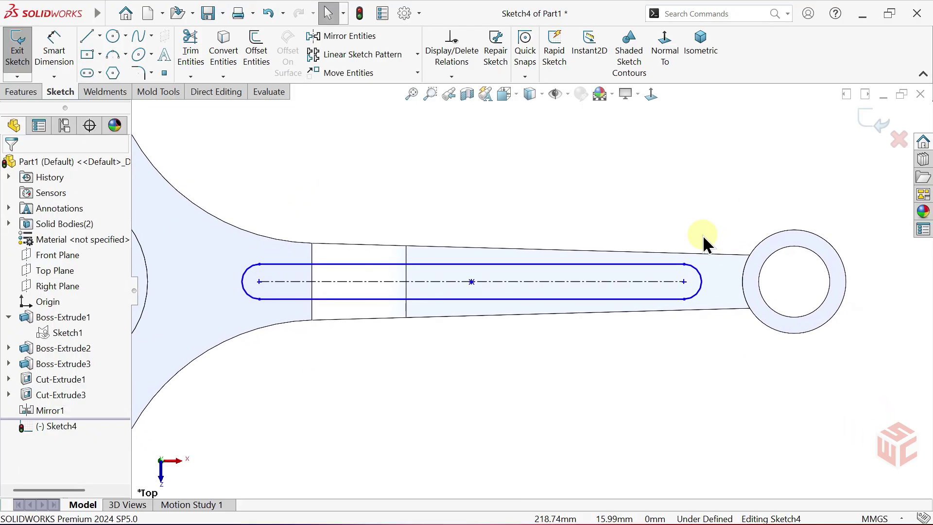
click(64, 60)
click(700, 291)
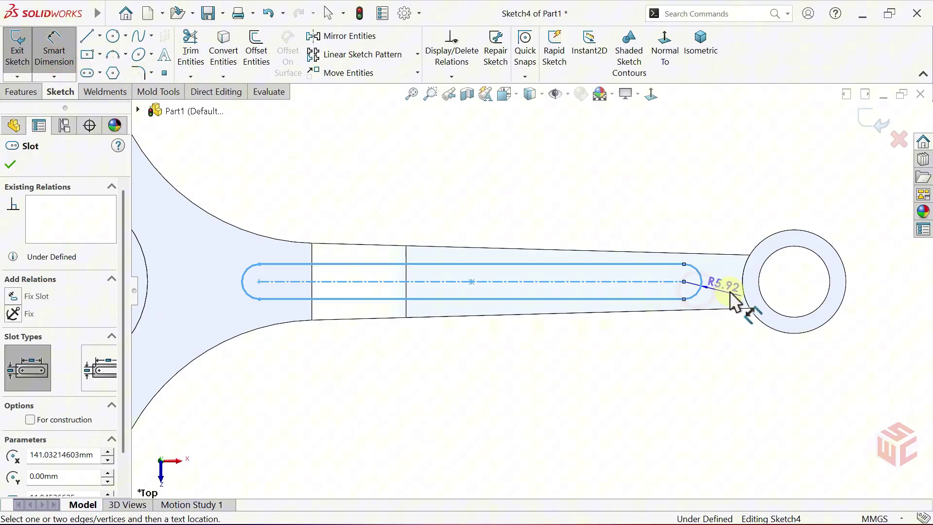
click(742, 291)
click(739, 375)
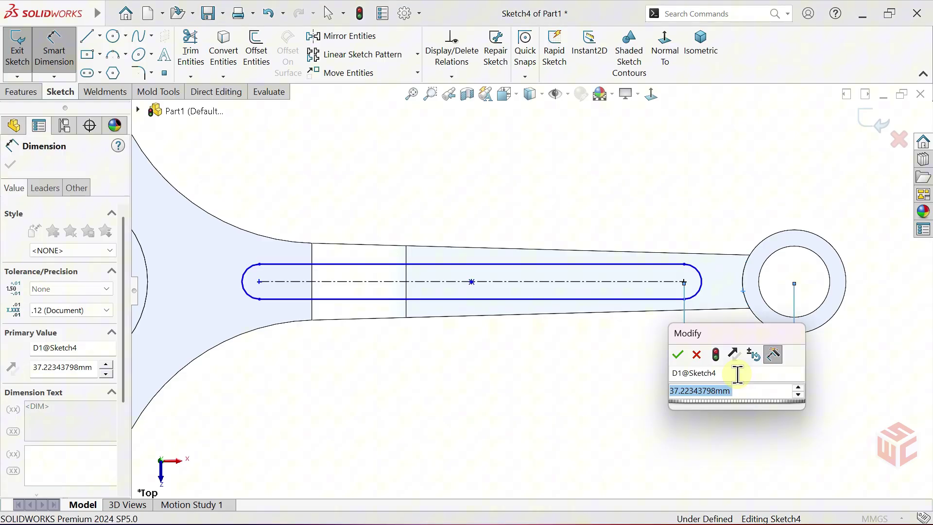
text(30)
key(Return)
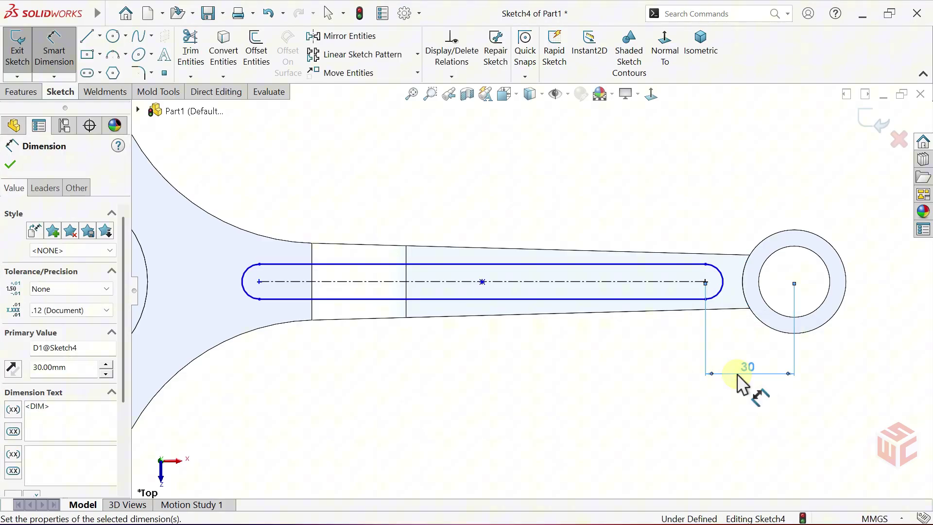
- Dimension the slot's centre-to-centre length as 150 mm
click(578, 282)
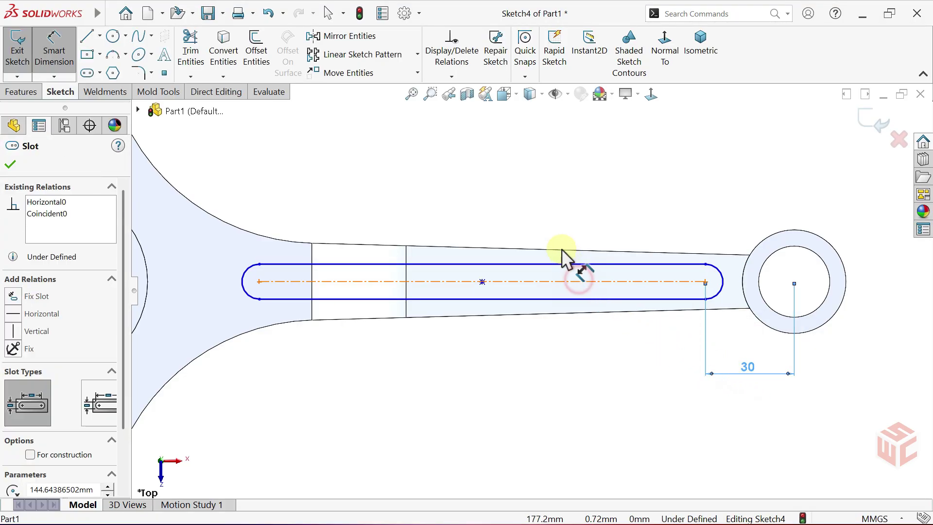
click(487, 194)
text(1)
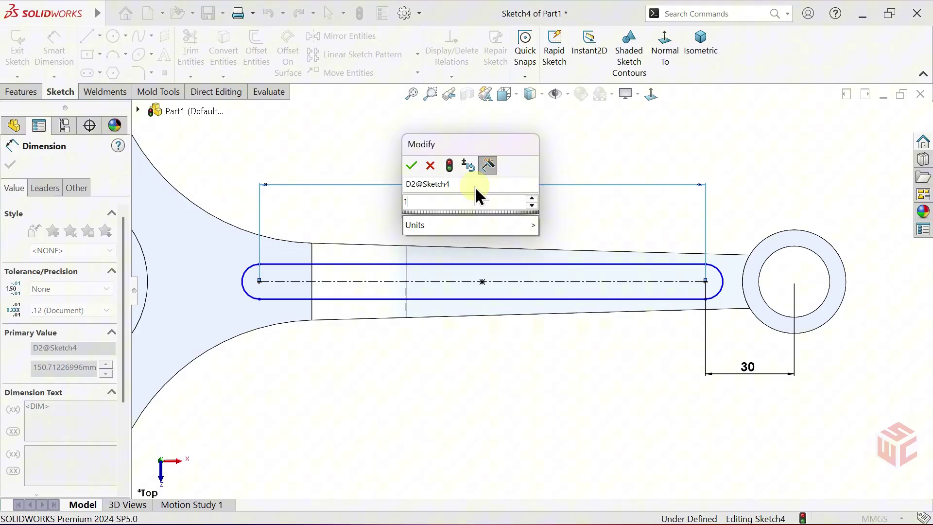
text(50)
key(Return)
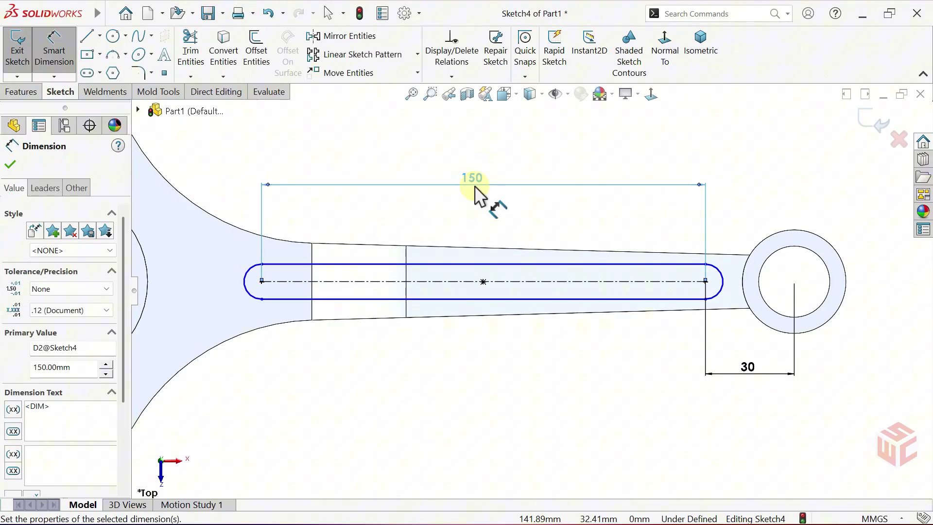
- Dimension the slot's end arc radius as 6 mm and finish dimensioning
click(252, 293)
click(251, 358)
text(63312mm)
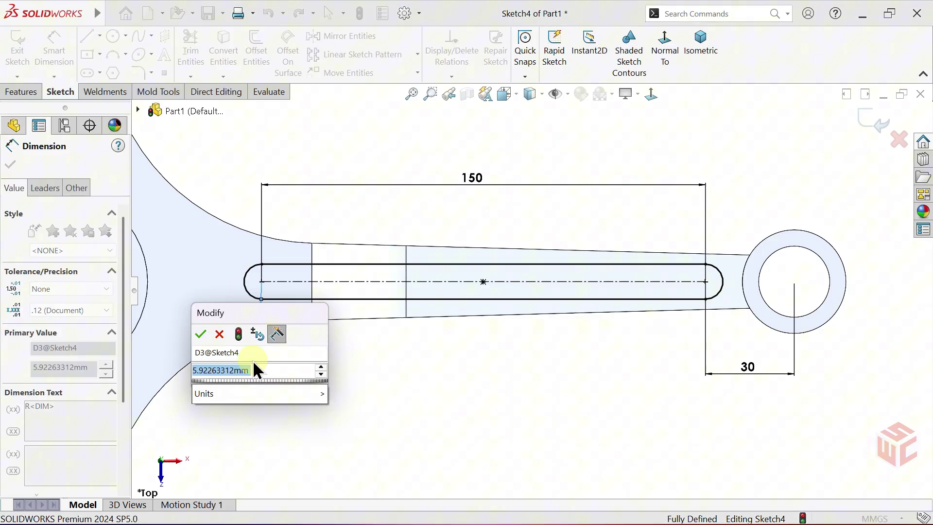
key(Return)
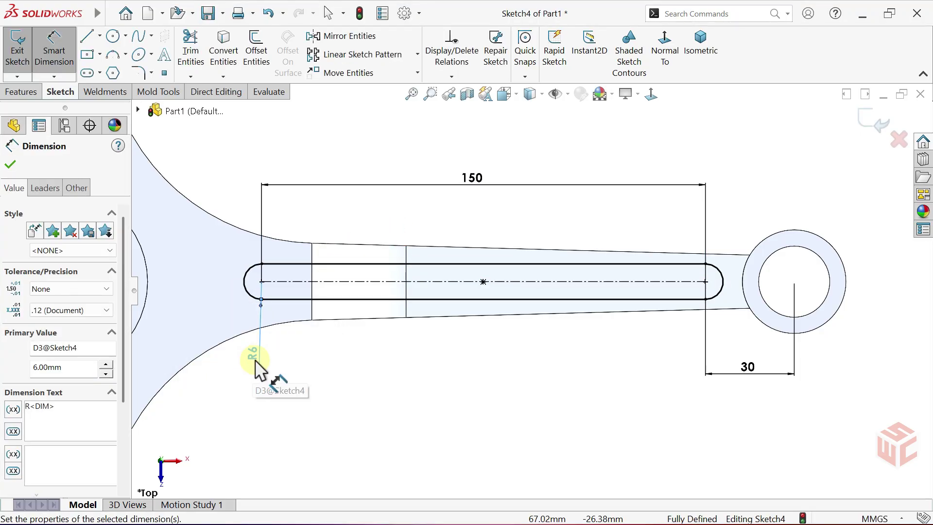
right_click(287, 351)
click(316, 395)
key(z)
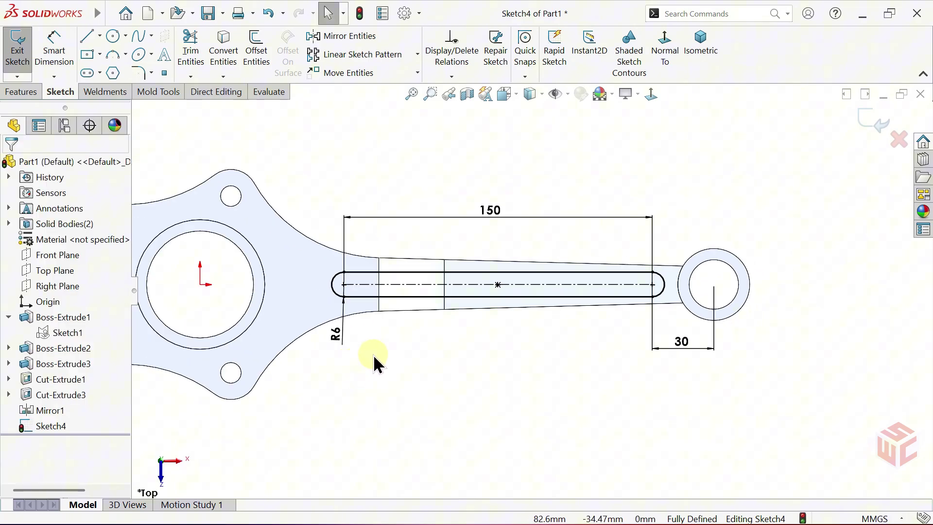
- Section the model along the Front Plane with the slot sketch still open
ctrl+middle_drag(392, 346, 447, 349)
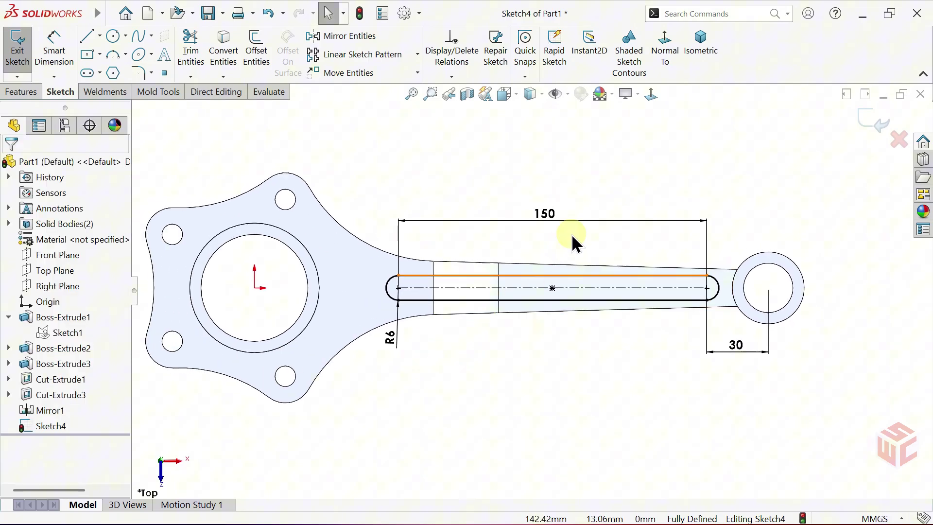
click(700, 68)
middle_drag(558, 330, 583, 289)
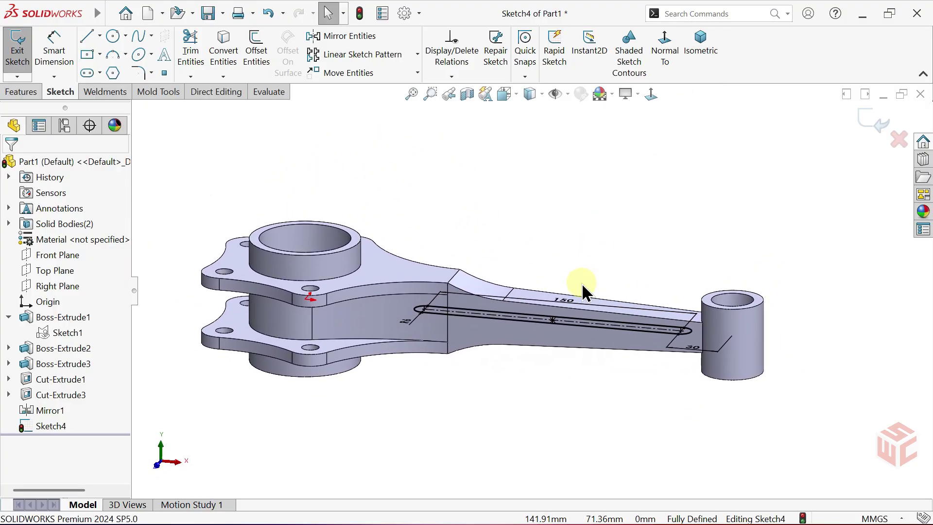
click(467, 94)
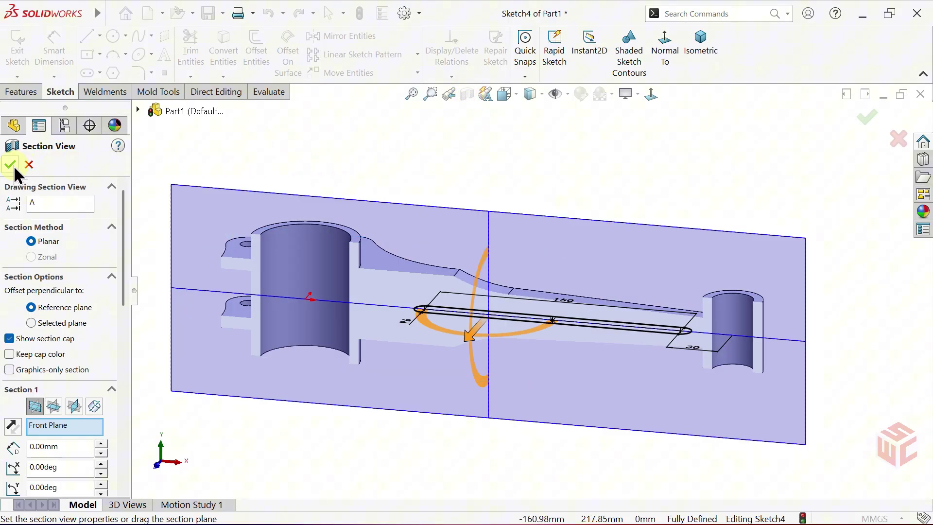
click(11, 164)
middle_drag(437, 272, 449, 220)
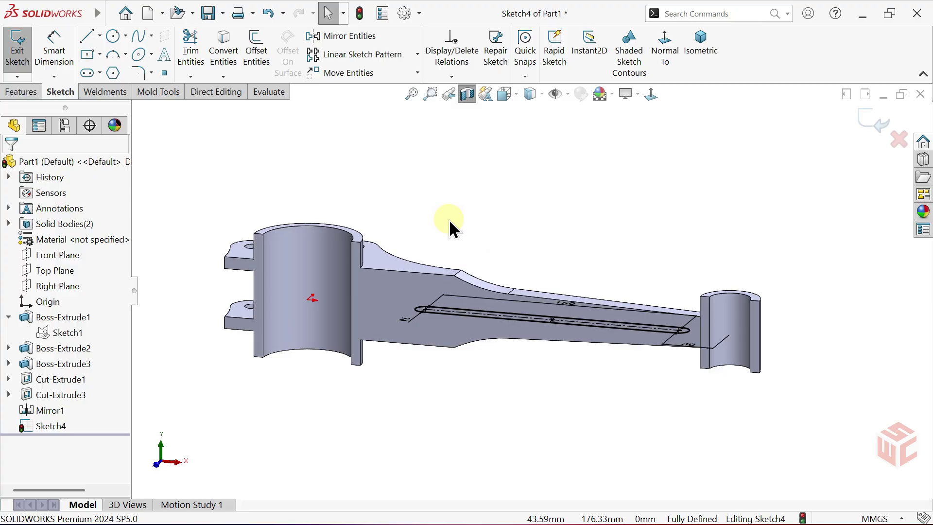
- Start an Extruded Cut from the slot sketch with a Blind end condition, directed upward to a depth of 28 mm
click(26, 90)
click(205, 69)
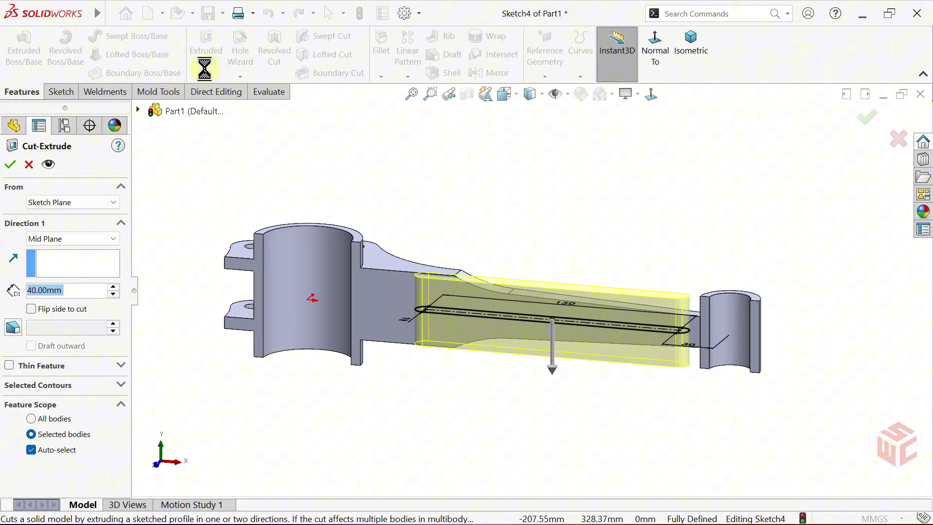
middle_drag(354, 171, 463, 153)
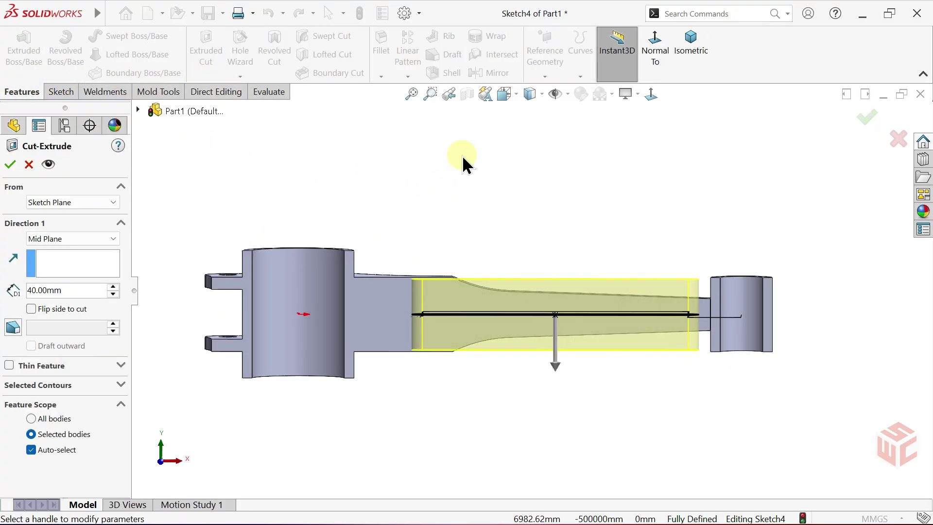
click(89, 238)
click(81, 249)
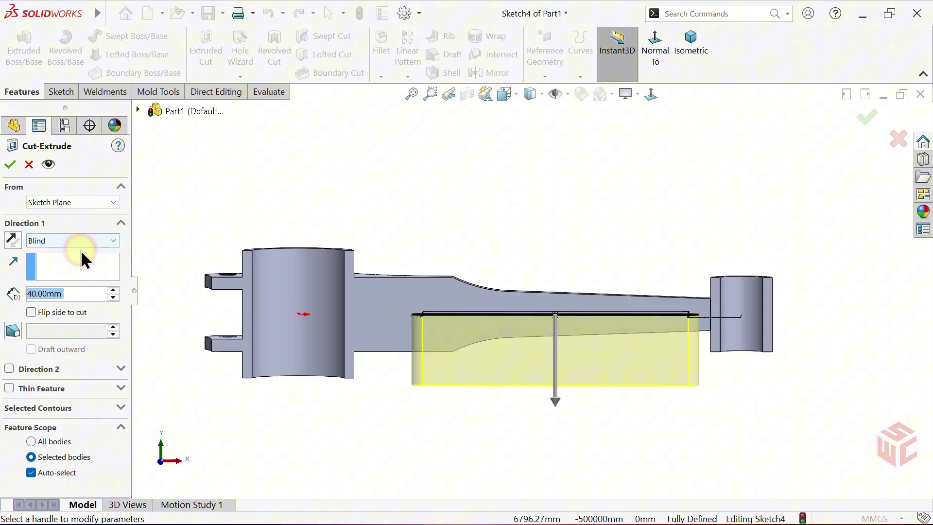
click(504, 94)
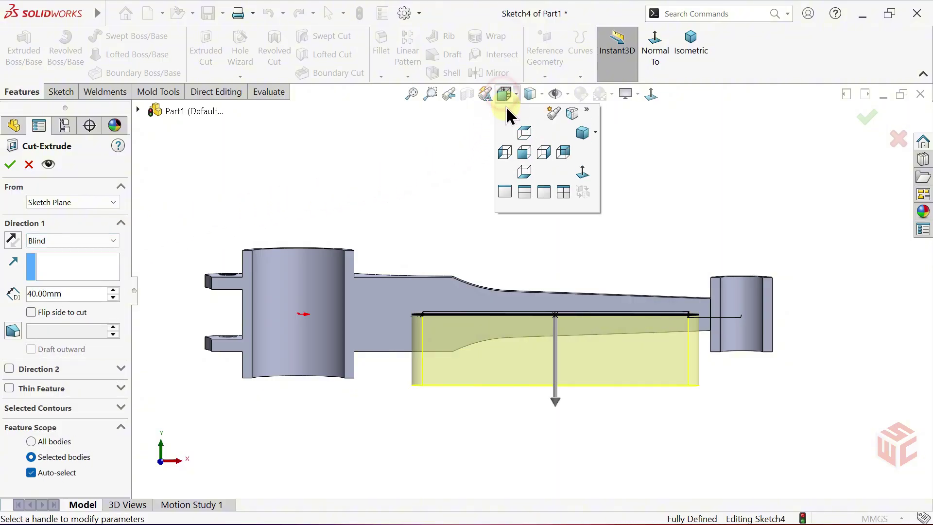
click(523, 154)
scroll(646, 272, down, 2)
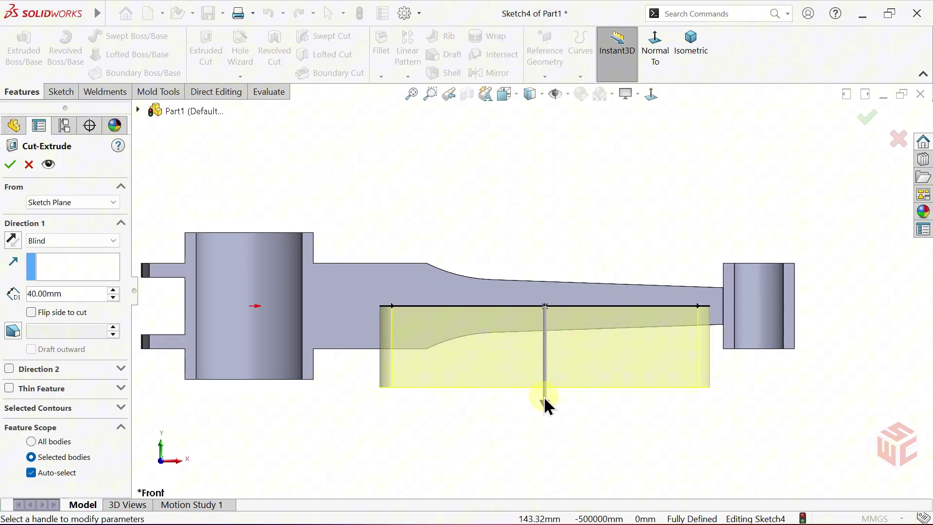
mouse_move(544, 399)
mouse_down()
mouse_move(562, 202)
mouse_move(557, 251)
mouse_up()
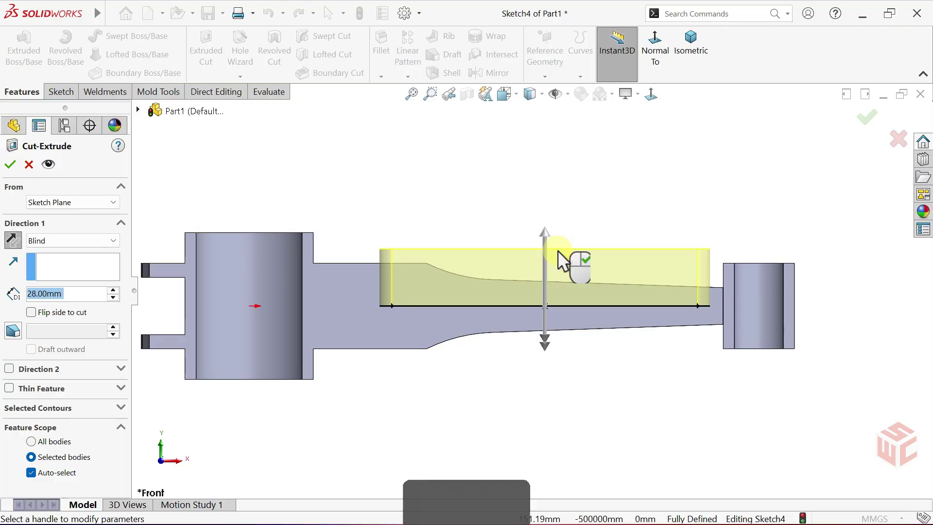
- Start the slot cut from a 2.5 mm offset above the sketch plane and complete the Extruded Cut
scroll(432, 294, down, 2)
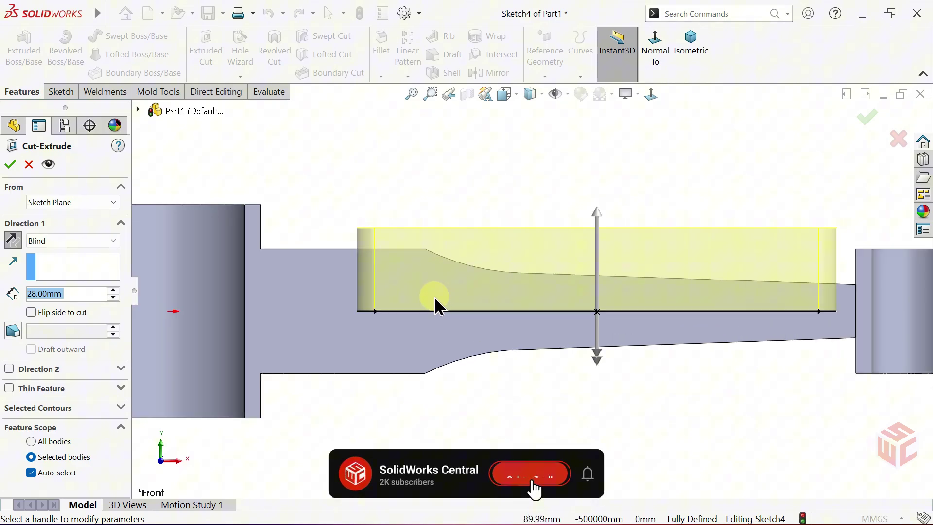
ctrl+middle_drag(434, 297, 505, 335)
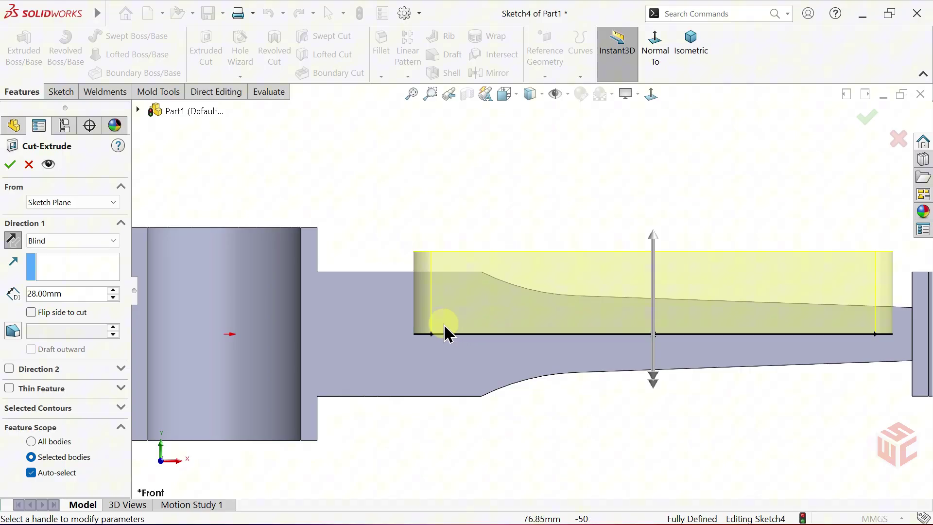
click(57, 197)
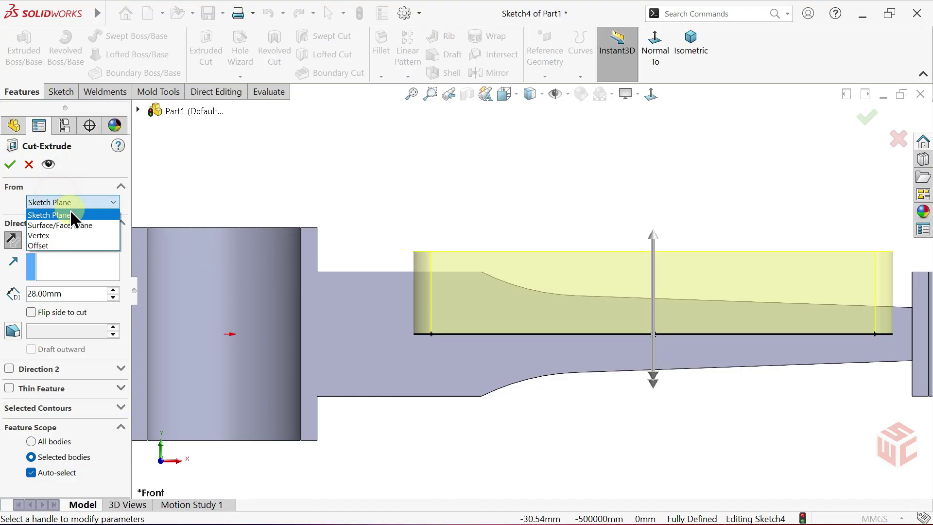
click(66, 246)
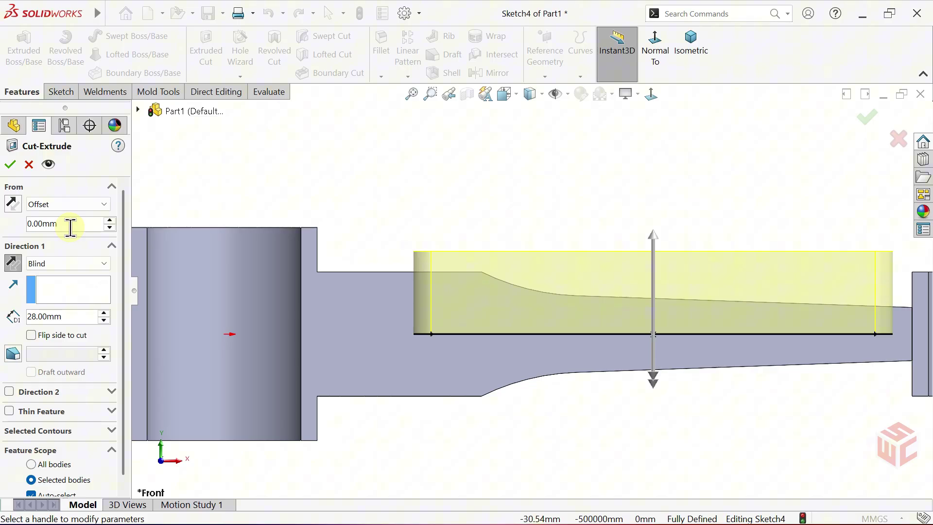
double_click(72, 226)
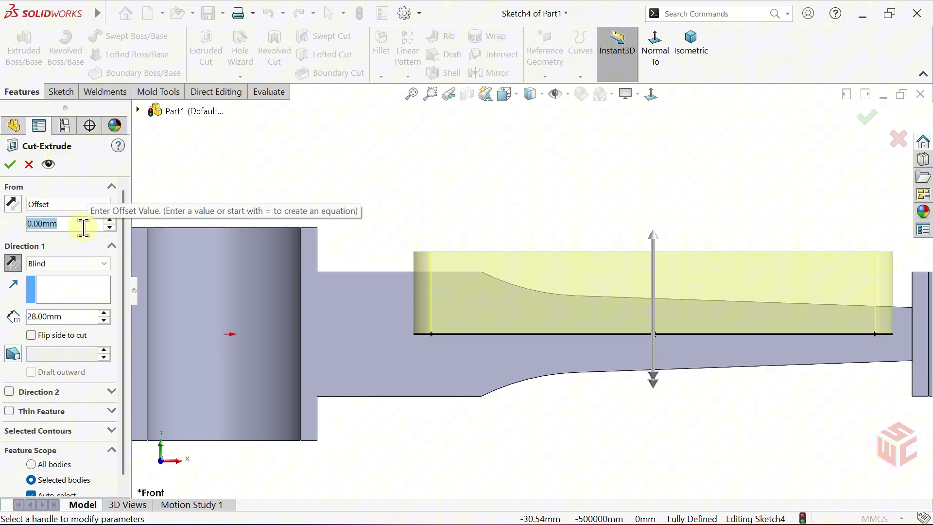
text(2.5)
key(Return)
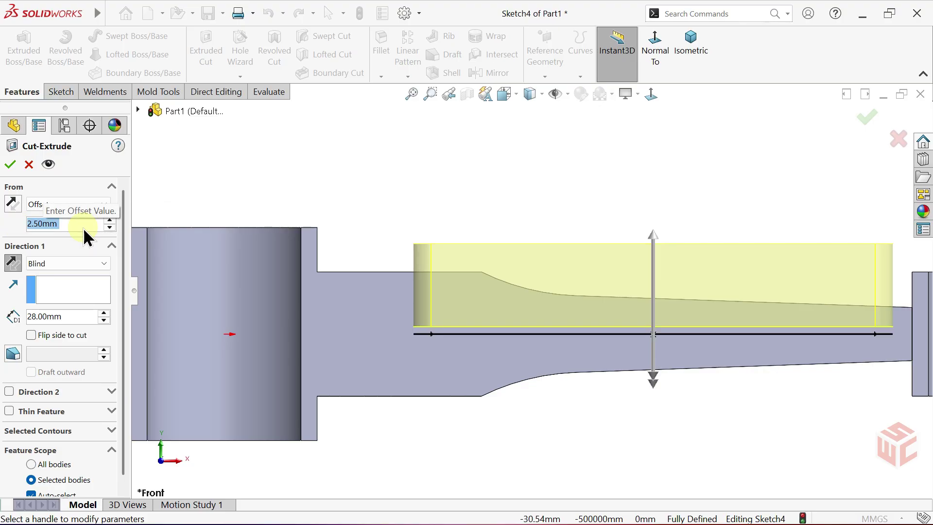
scroll(449, 336, down, 5)
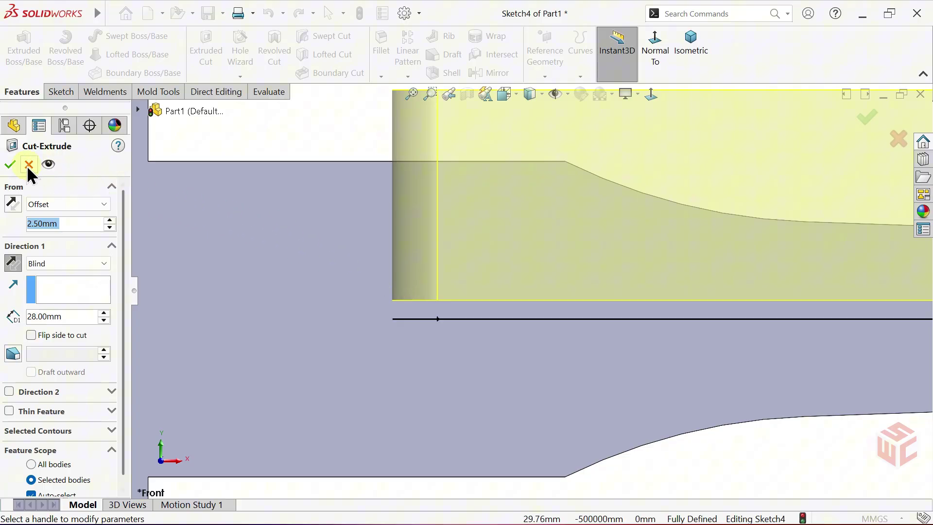
click(10, 164)
scroll(536, 274, up, 5)
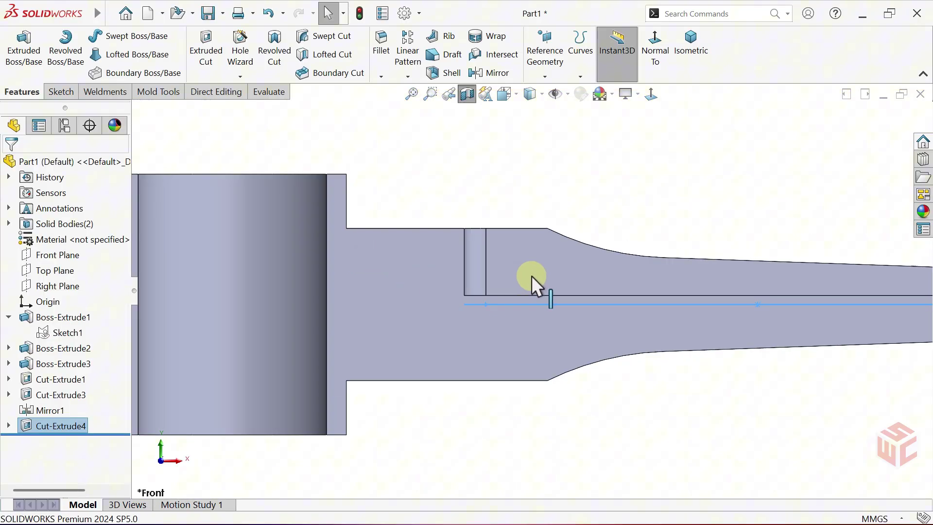
- Mirror the slot pocket cut about the Top Plane to the underside of the shank
mouse_move(650, 264)
middle_down()
mouse_move(614, 296)
mouse_move(646, 277)
middle_up()
key(ctrl+1)
middle_drag(645, 218, 620, 261)
click(492, 74)
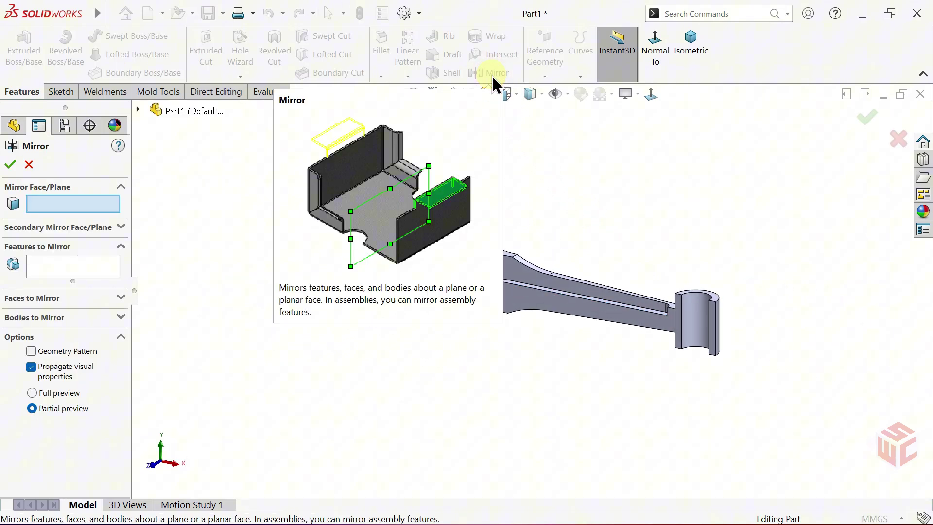
click(138, 109)
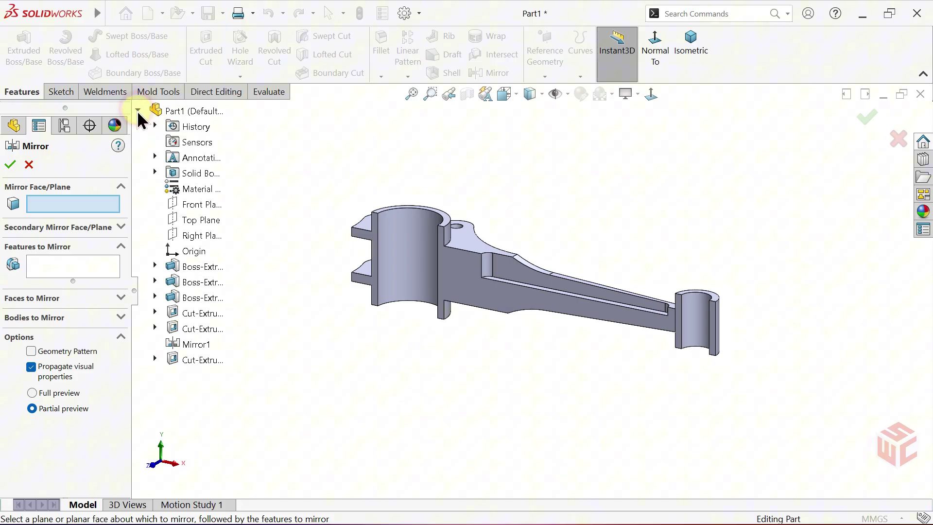
click(188, 217)
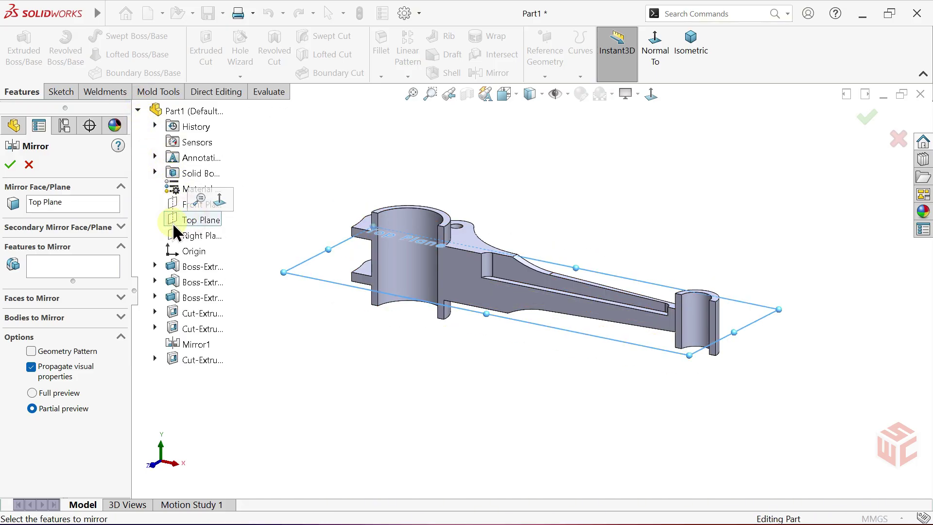
click(90, 263)
click(199, 359)
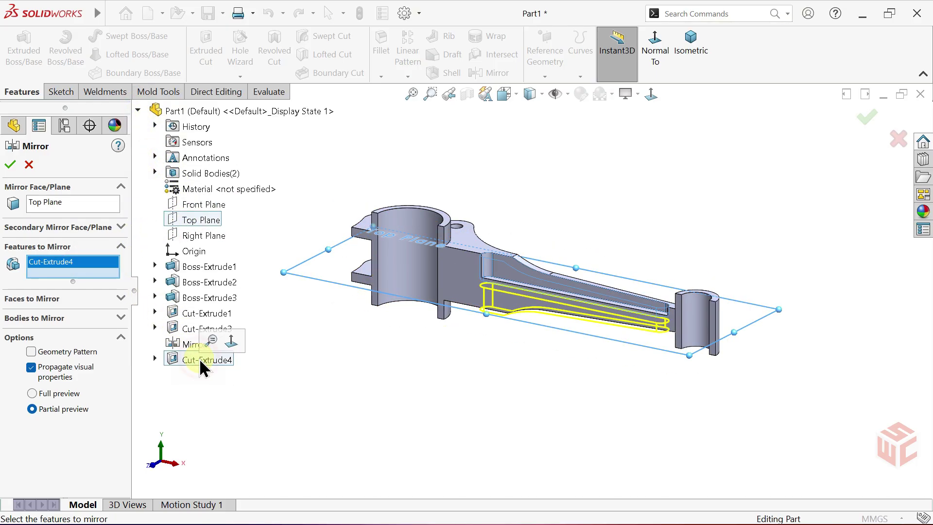
click(12, 165)
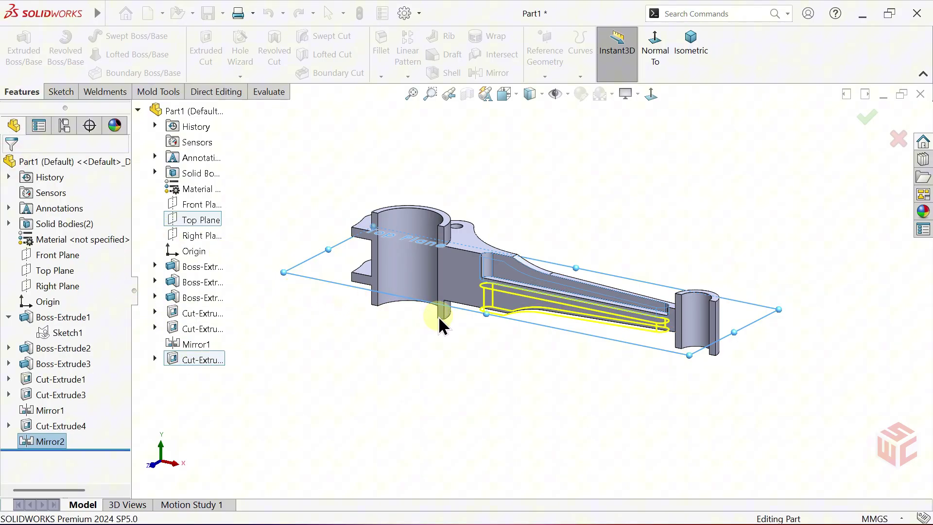
- View the section from the front and measure the web thickness between the upper and lower pocket floors
key(ctrl+1)
middle_drag(486, 333, 529, 272)
click(508, 95)
click(523, 153)
key(f)
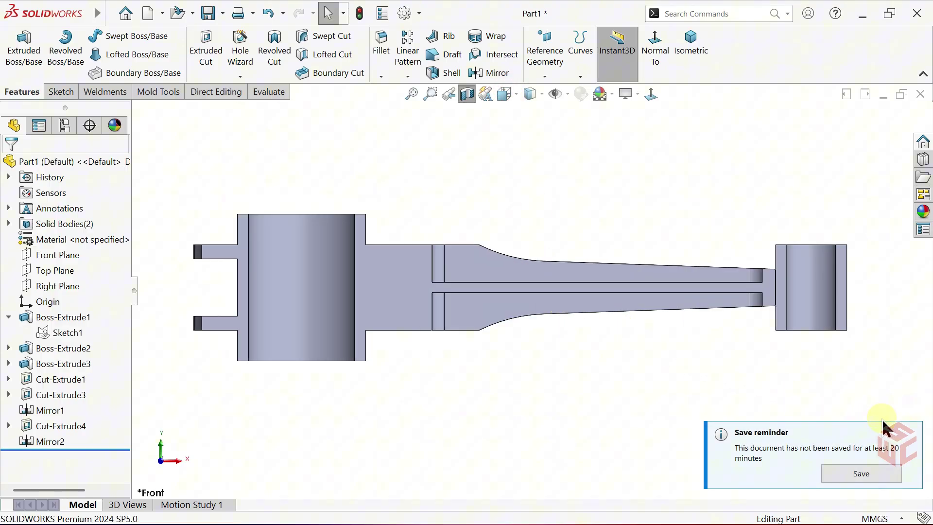
scroll(436, 283, down, 5)
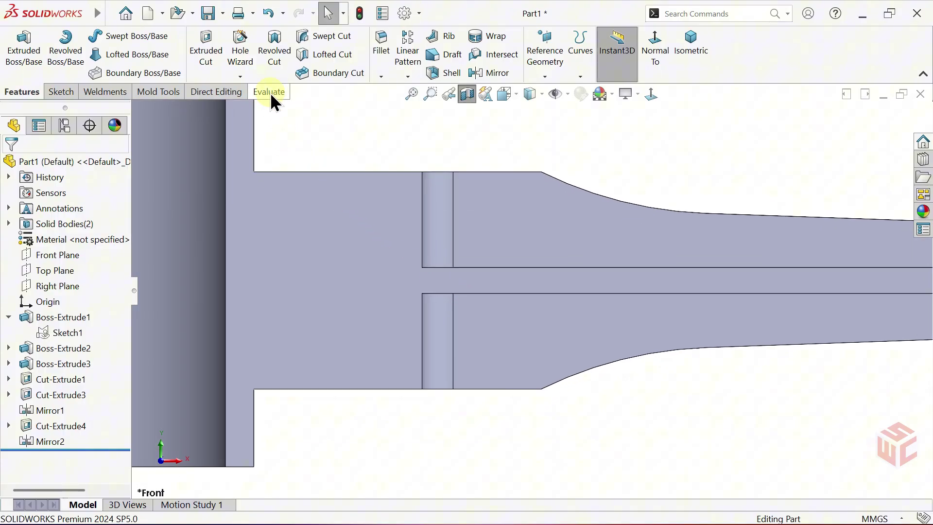
click(269, 92)
click(159, 37)
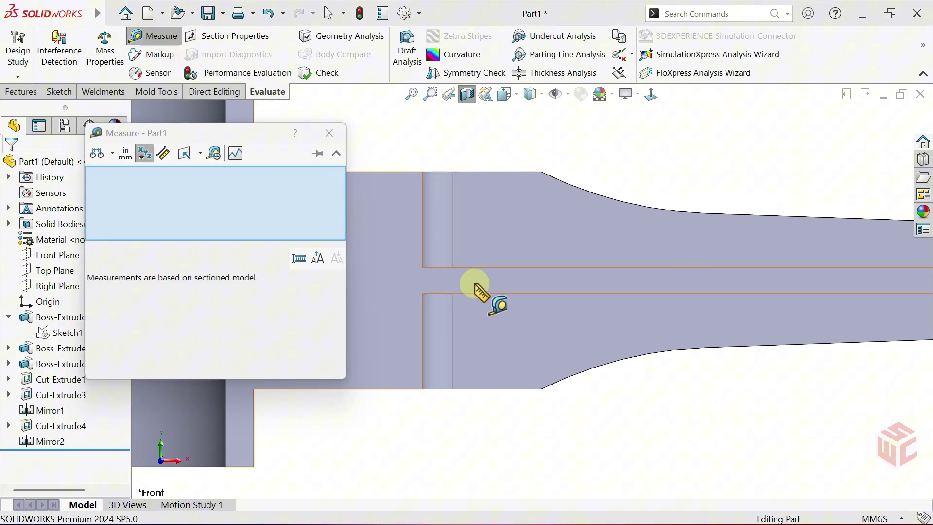
click(488, 266)
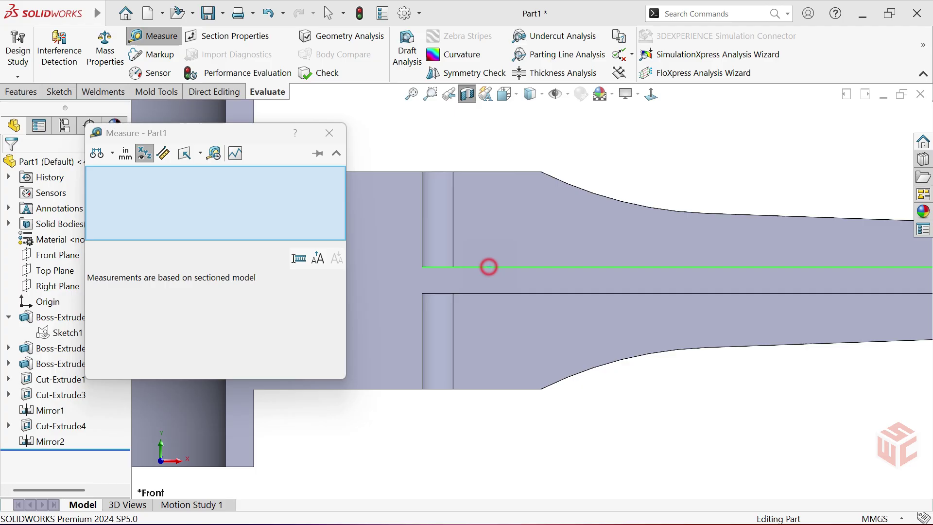
click(487, 293)
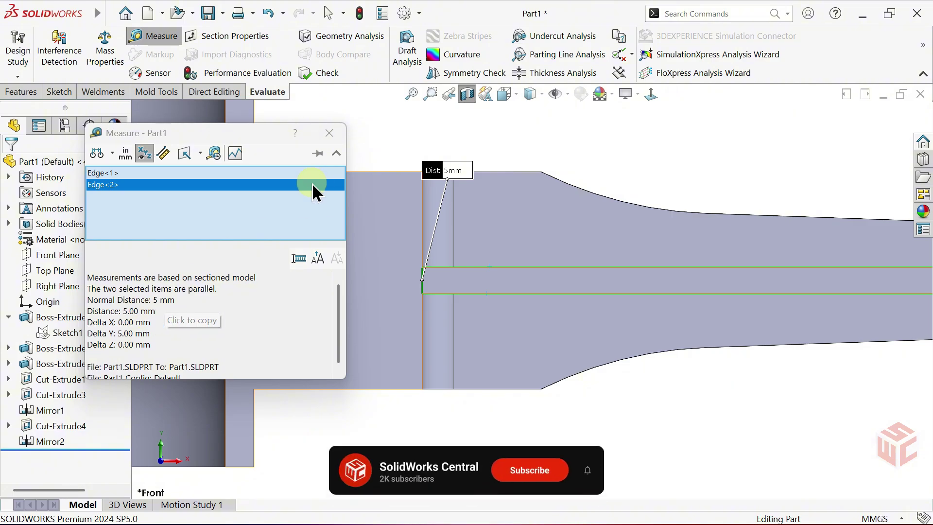
click(330, 133)
- Turn off the section view to display the complete rod from an angled view
scroll(417, 187, up, 5)
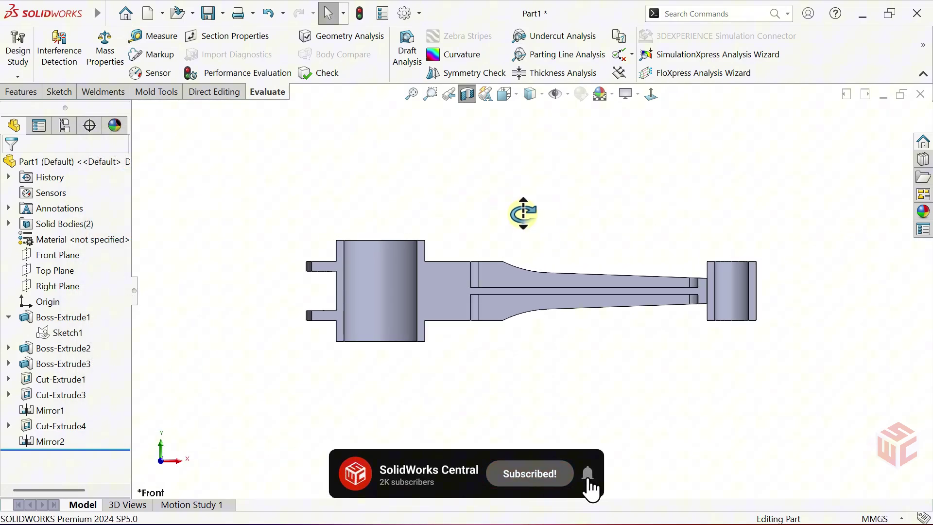
middle_drag(520, 208, 478, 168)
click(467, 94)
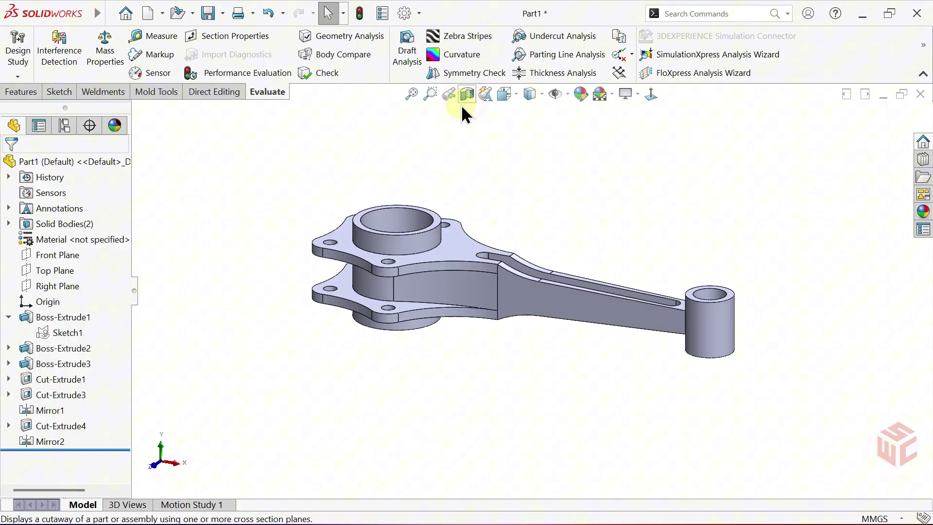
- Show the rod in isometric orientation and toggle a graphics display setting
click(21, 90)
click(688, 63)
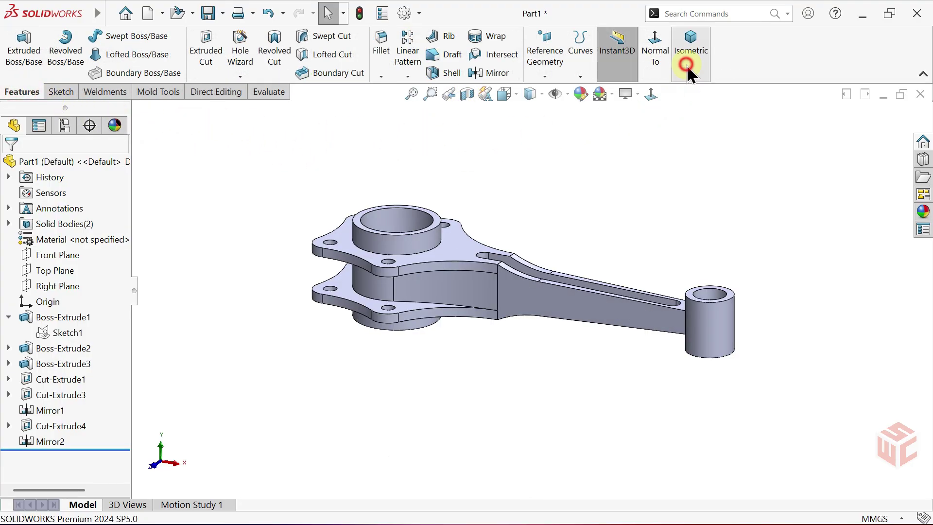
click(626, 94)
click(628, 111)
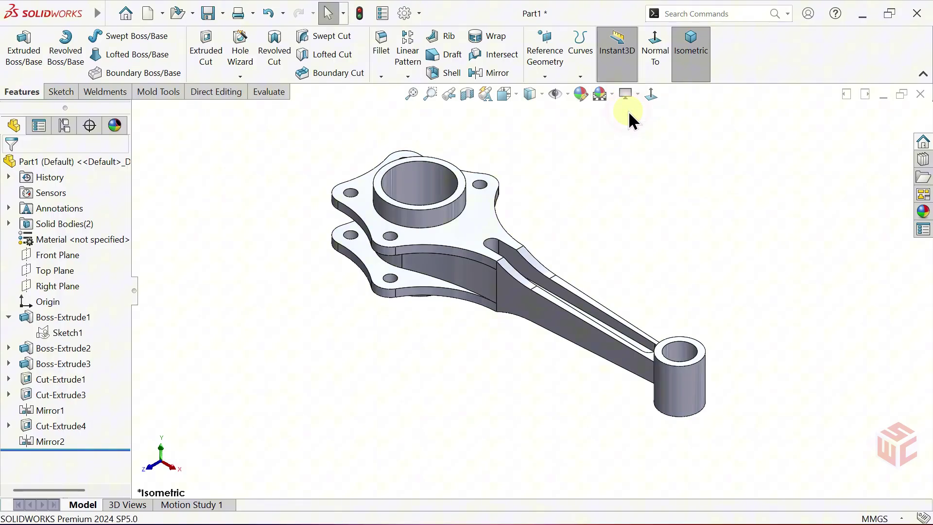
mouse_move(627, 118)
middle_down()
mouse_move(581, 204)
mouse_move(618, 121)
mouse_move(635, 117)
mouse_move(639, 152)
mouse_move(581, 171)
mouse_move(574, 192)
middle_up()
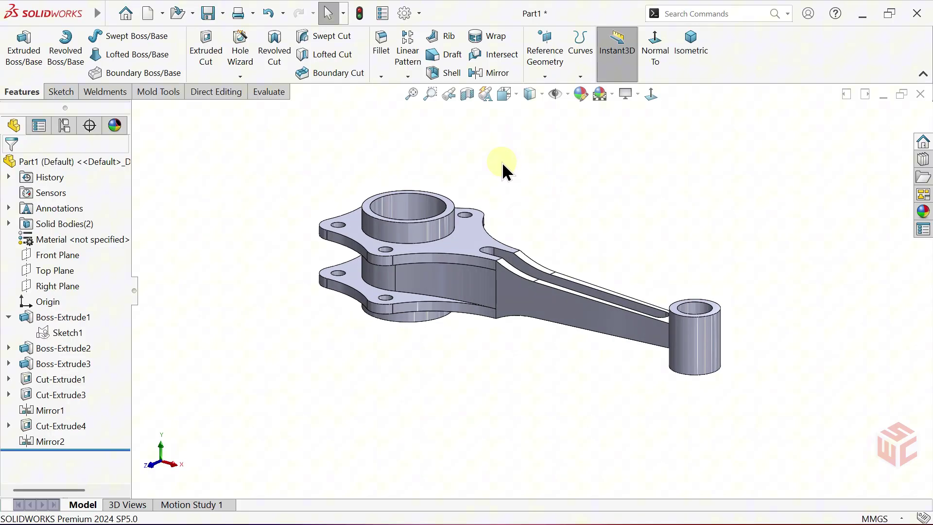
click(383, 60)
scroll(658, 292, up, 5)
mouse_move(657, 299)
ctrl+middle_down()
mouse_move(714, 301)
mouse_move(732, 255)
mouse_move(660, 312)
ctrl+middle_up()
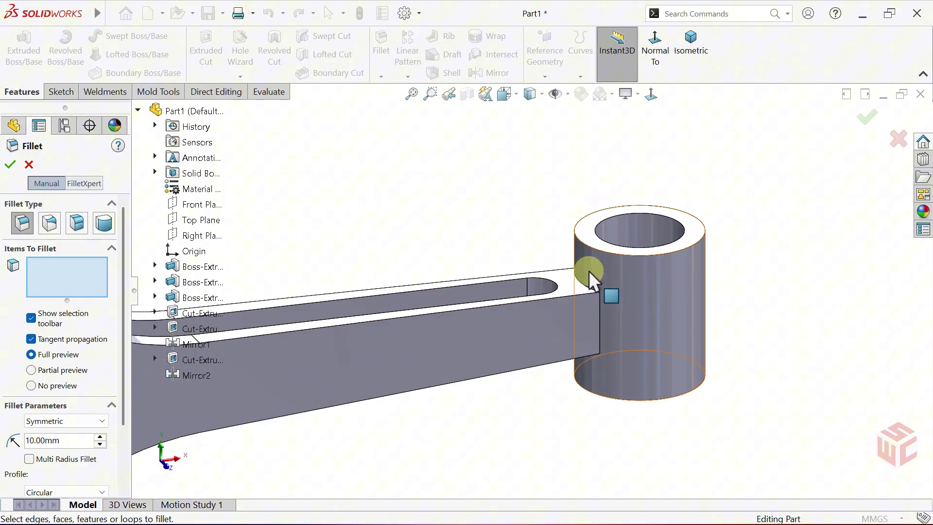
click(139, 111)
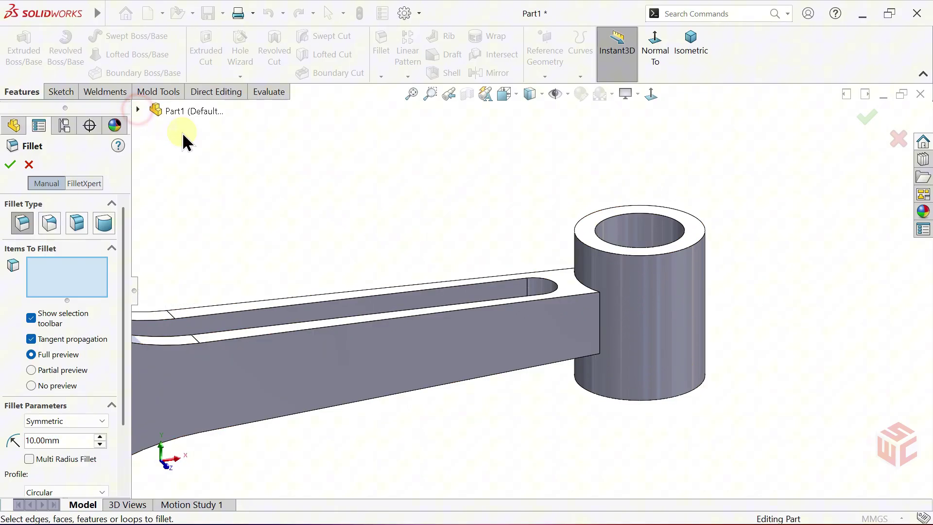
scroll(633, 308, down, 1)
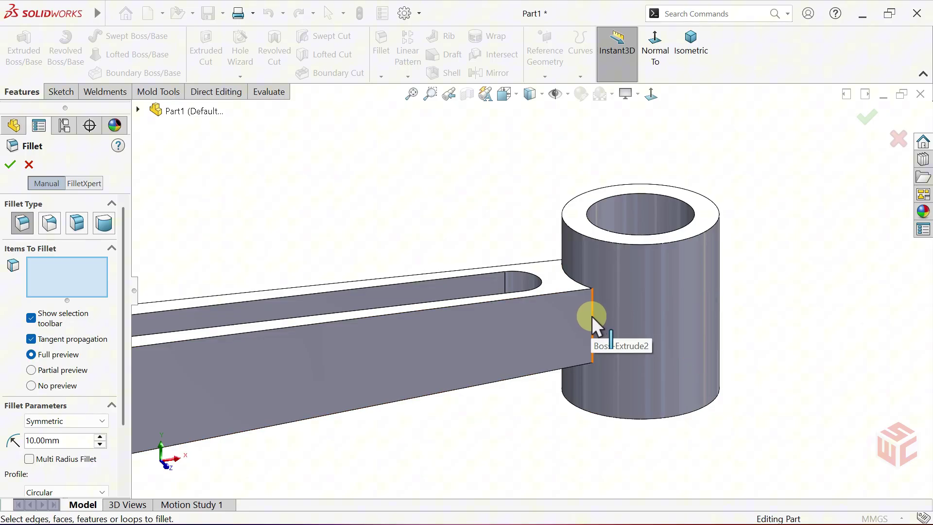
click(590, 316)
middle_drag(592, 319, 569, 244)
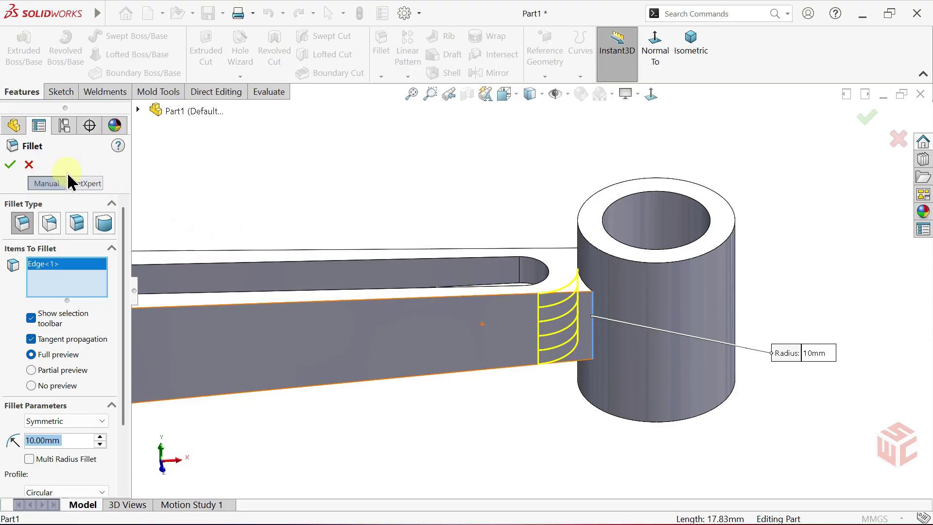
click(30, 166)
- Combine the shank body and the small-end cylinder with the Add operation and check the part's solid bodies
scroll(275, 177, down, 1)
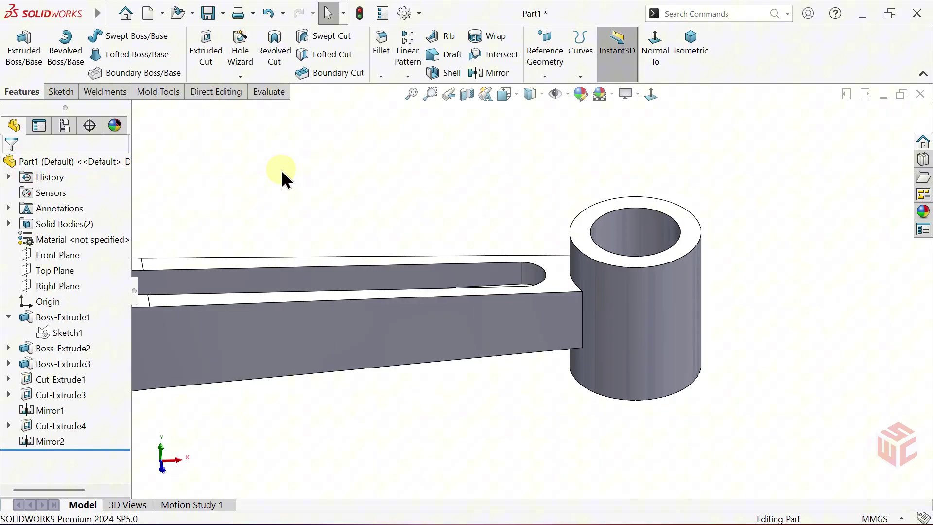
click(221, 94)
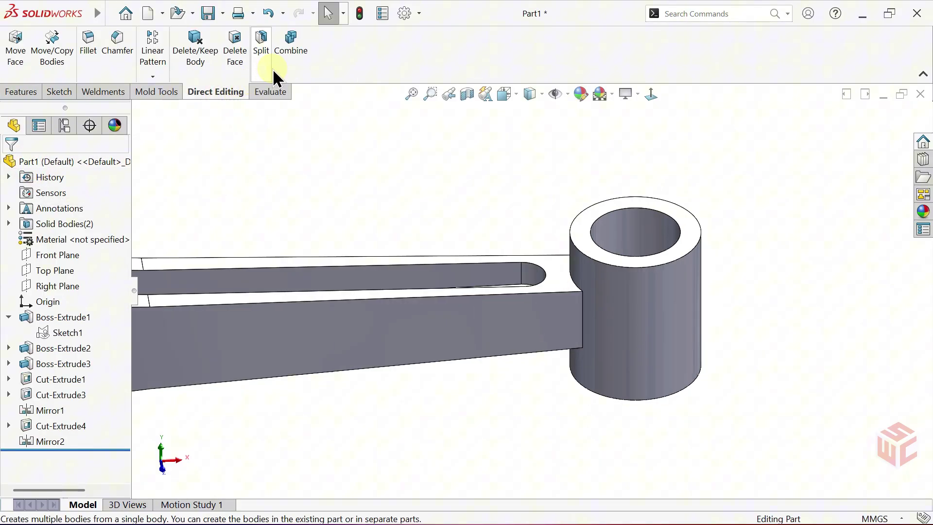
click(287, 65)
scroll(348, 232, down, 1)
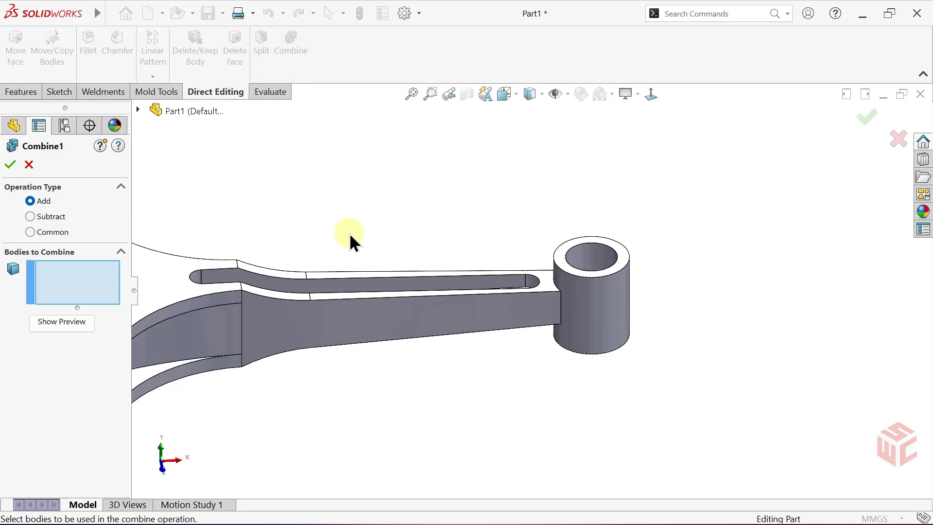
click(355, 302)
click(575, 291)
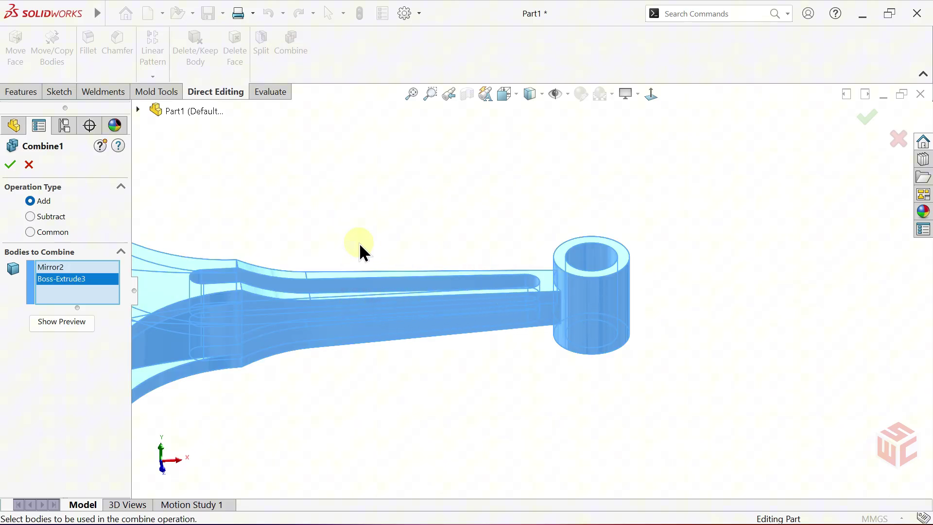
click(11, 165)
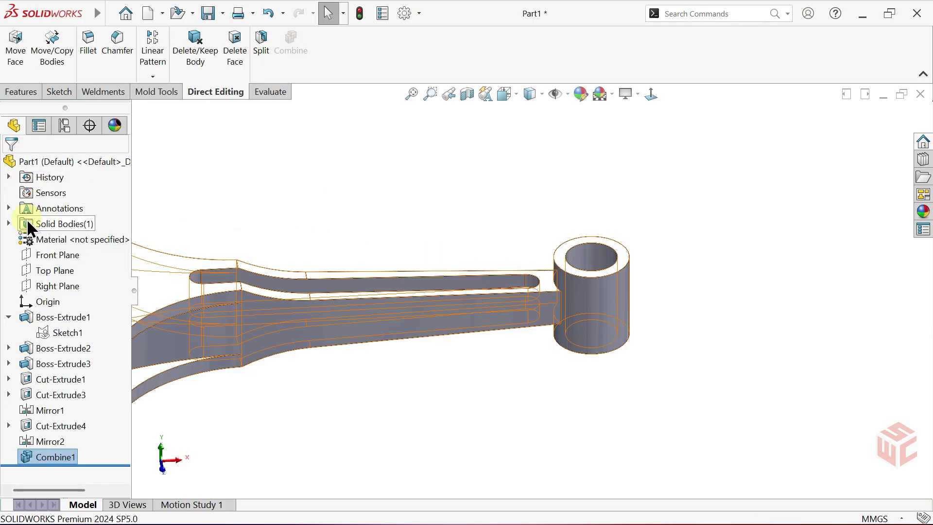
click(8, 224)
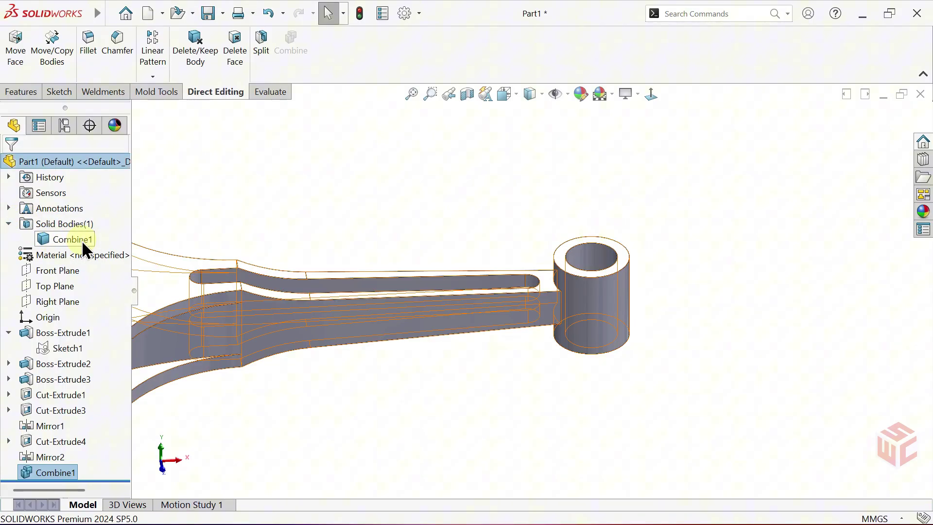
click(8, 224)
- Fillet the two vertical edges where the shank meets the small-end cylinder with a 35 mm radius
scroll(416, 236, up, 2)
middle_drag(417, 235, 431, 215)
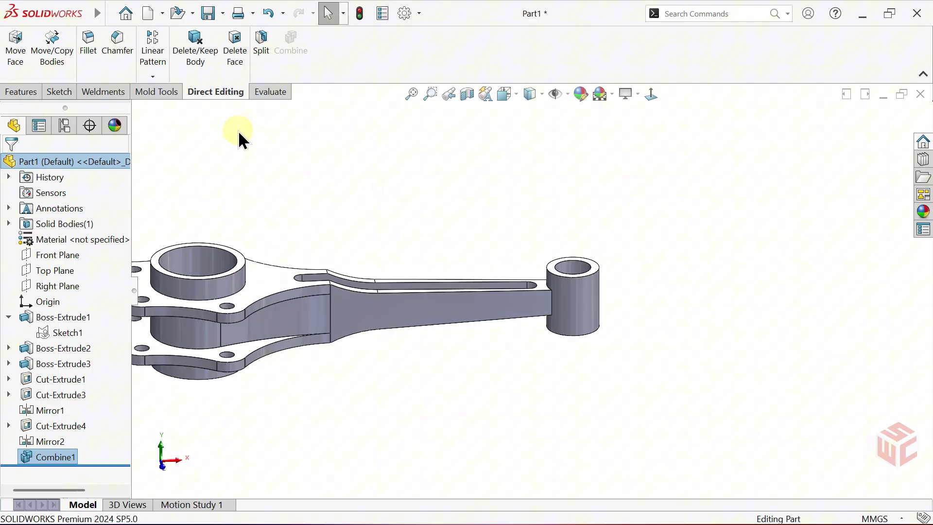
click(86, 58)
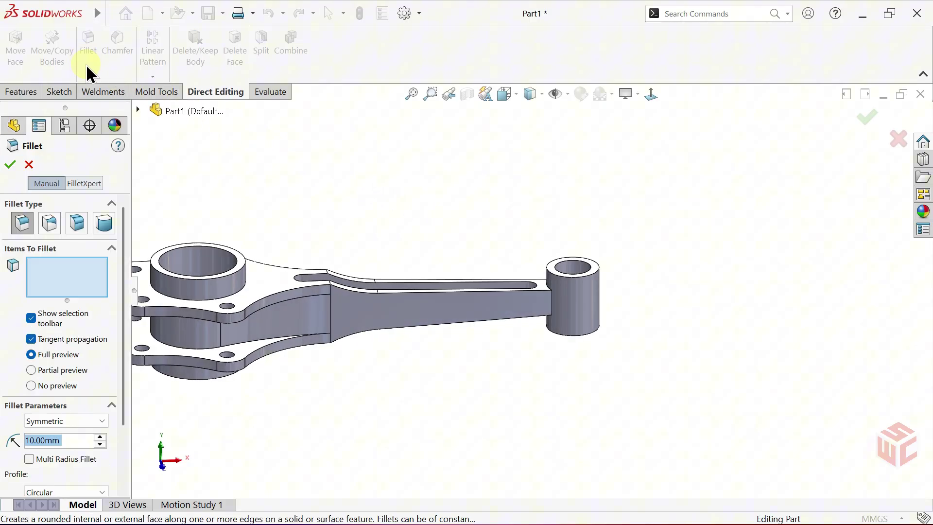
scroll(121, 258, down, 2)
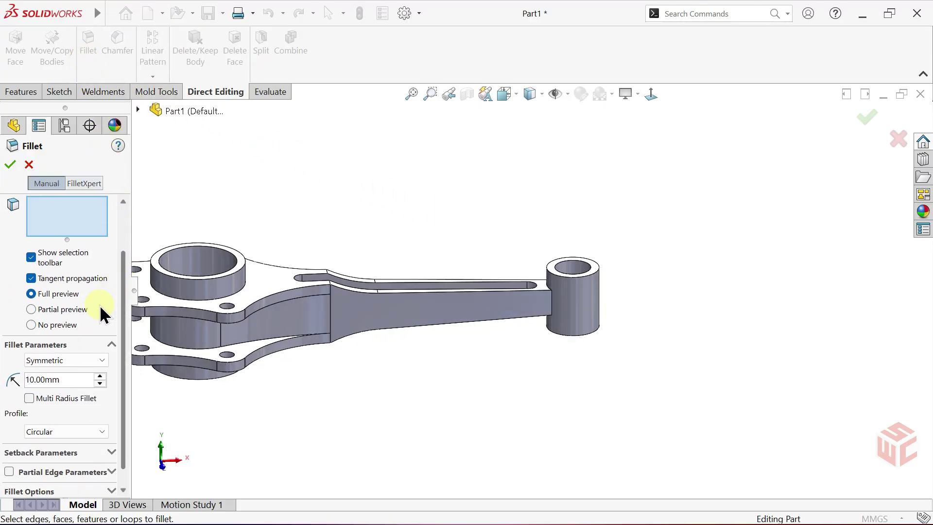
click(81, 378)
drag(82, 378, 12, 378)
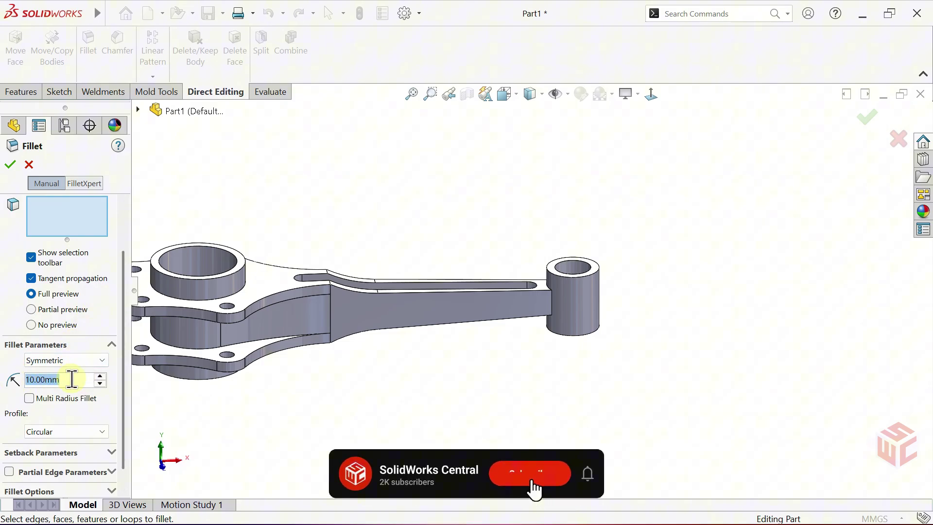
text(35)
key(Return)
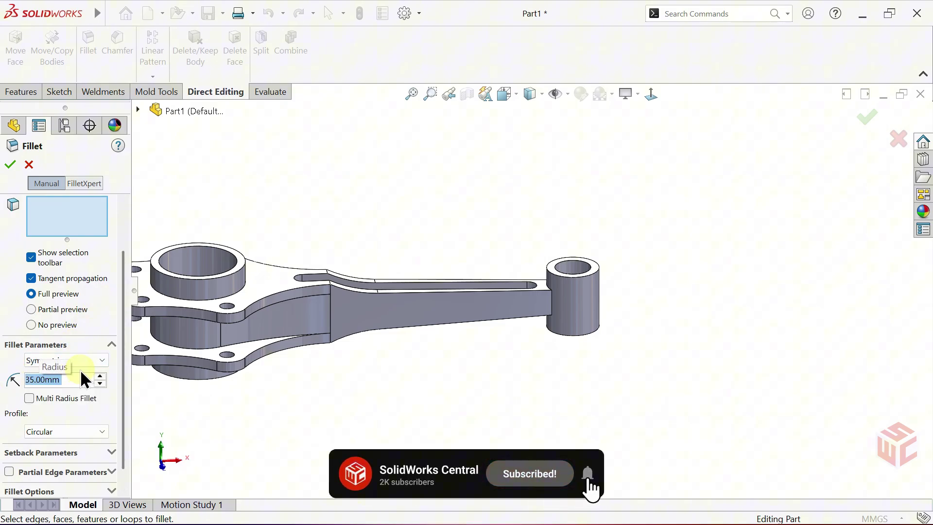
scroll(536, 313, down, 2)
scroll(536, 313, down, 2)
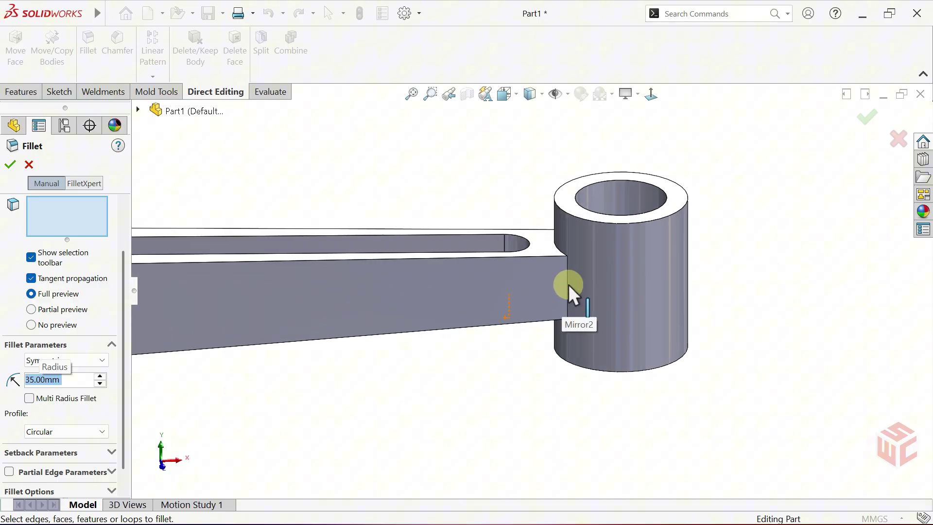
click(561, 285)
middle_drag(560, 285, 363, 296)
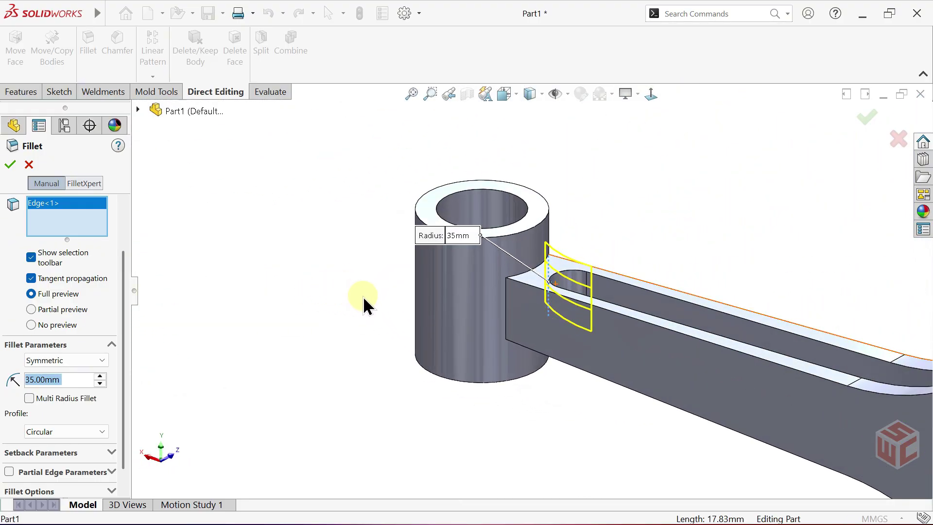
click(506, 306)
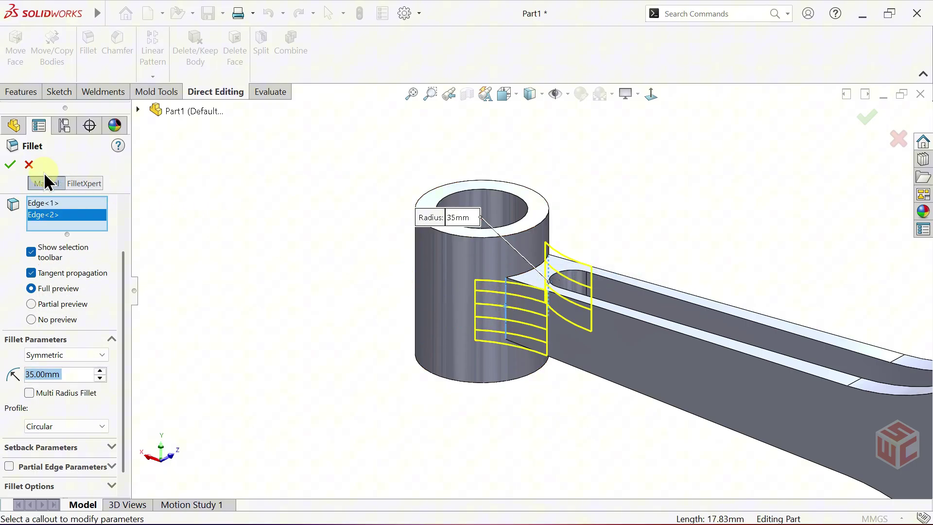
click(10, 165)
key(f)
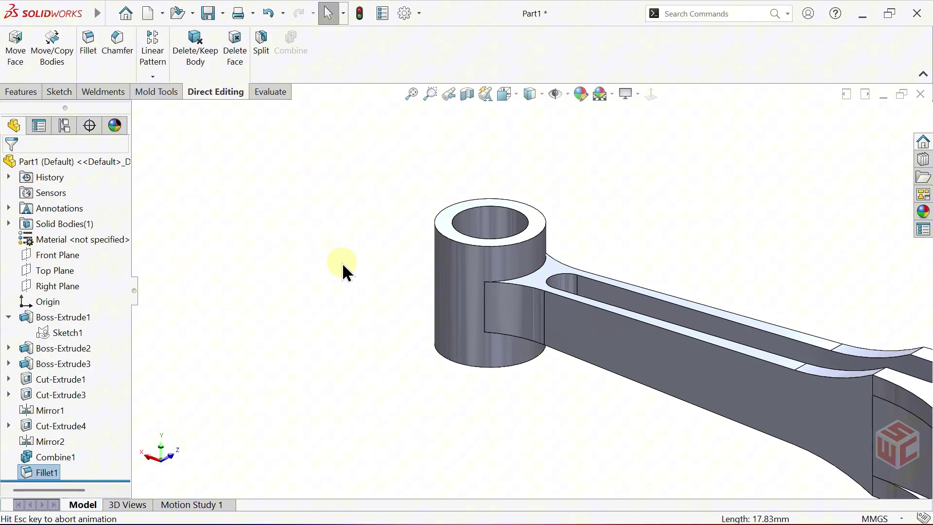
middle_drag(351, 284, 561, 290)
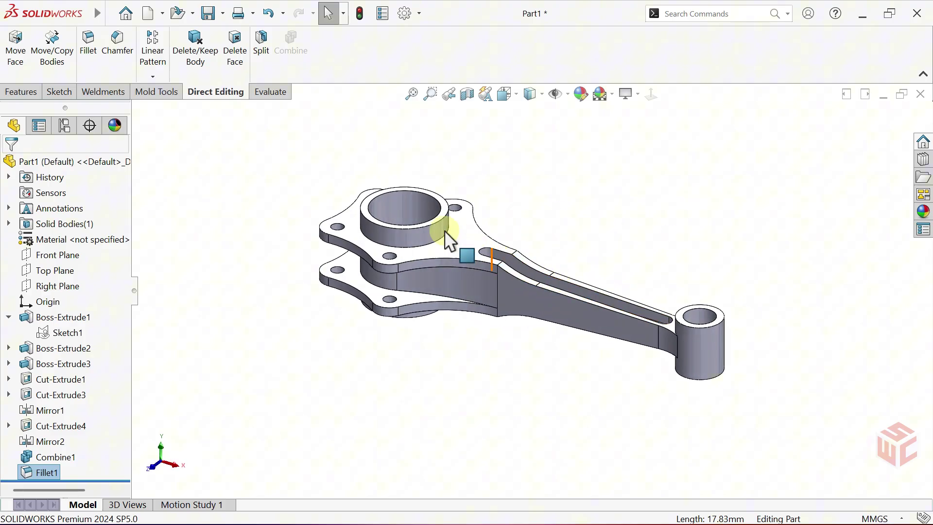
- Show the rod in isometric orientation and assign AISI 4340 Steel, annealed, as the part's material
click(35, 93)
click(690, 51)
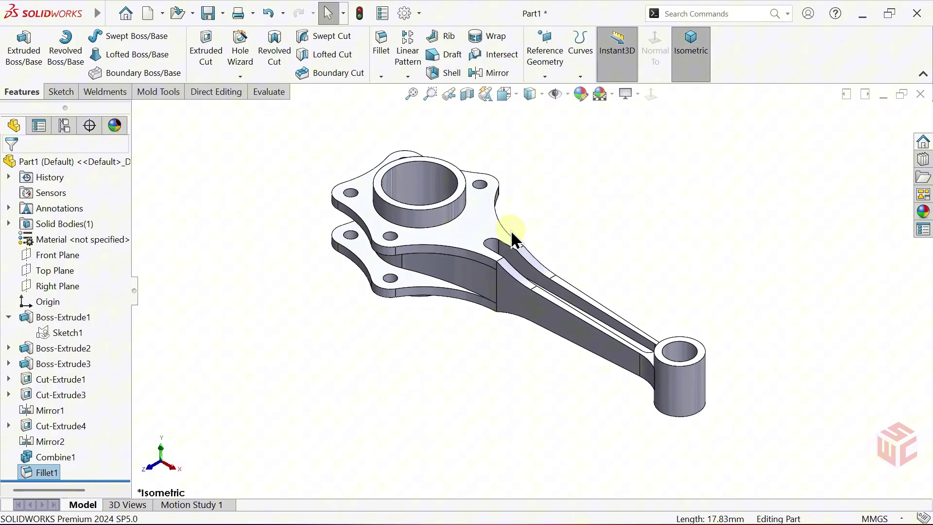
right_click(57, 239)
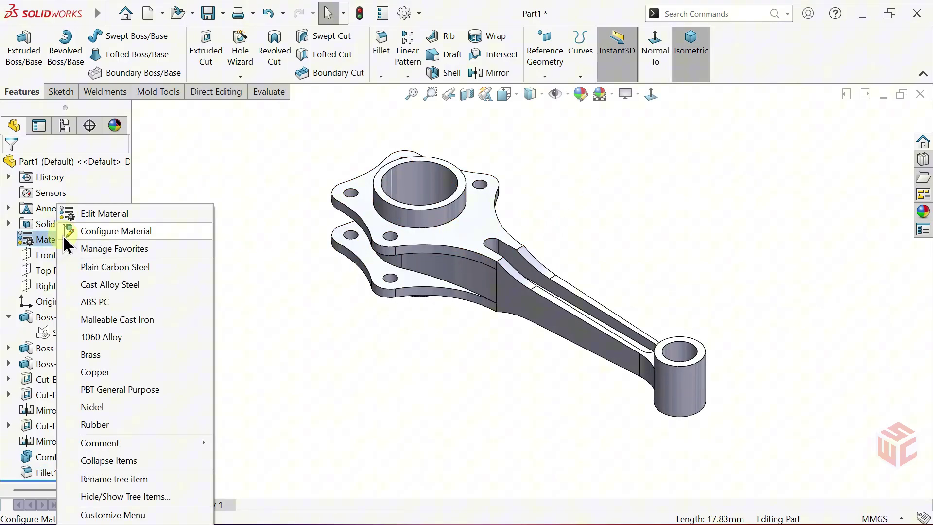
click(92, 214)
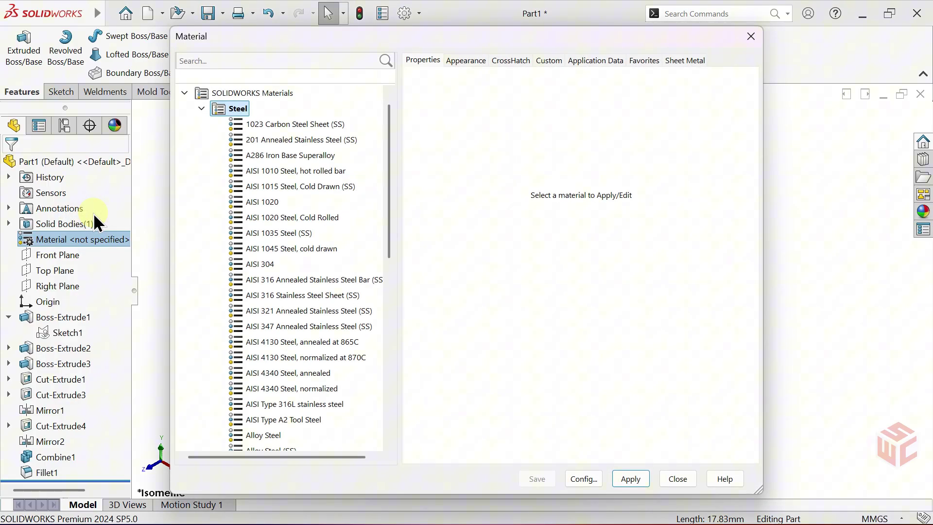
drag(389, 193, 388, 229)
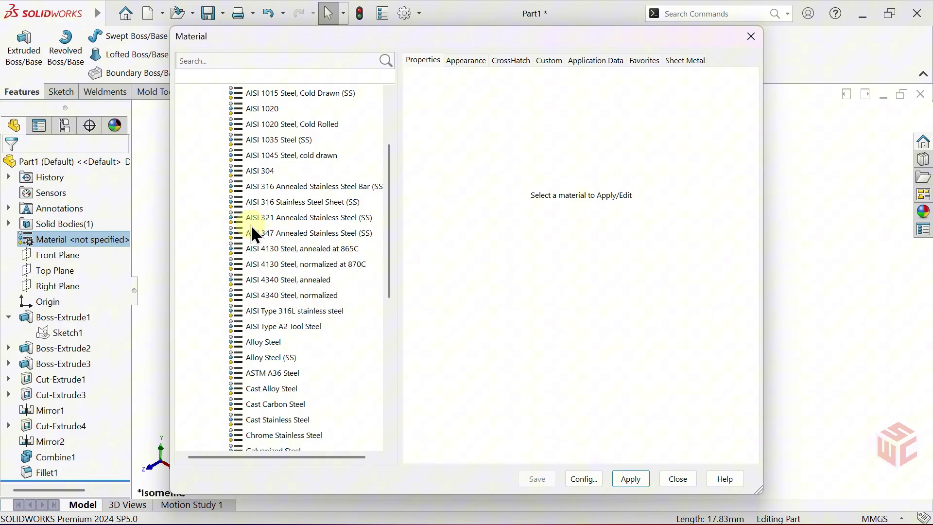
click(300, 280)
click(627, 474)
click(672, 475)
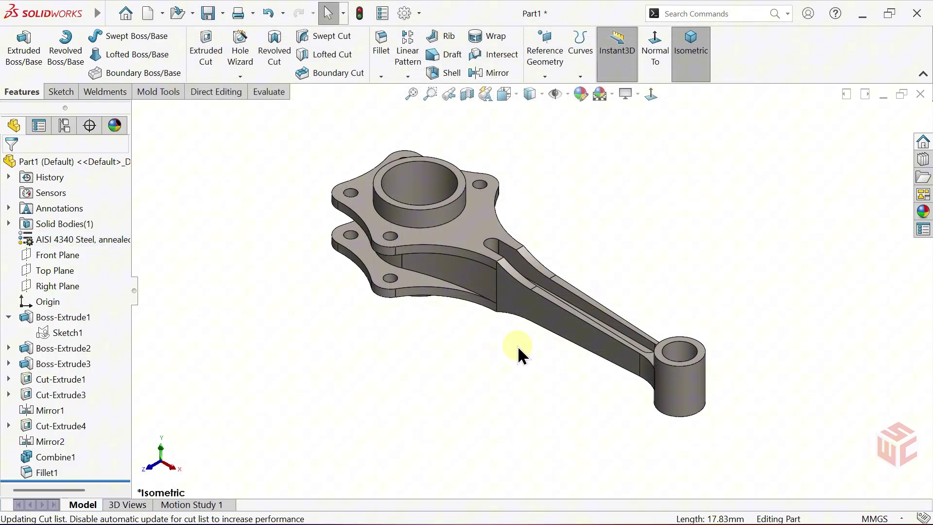
- Save the part's matte steel colour (RGB 166, 158, 150) as a custom colour and cancel the appearance edit
middle_drag(516, 346, 496, 360)
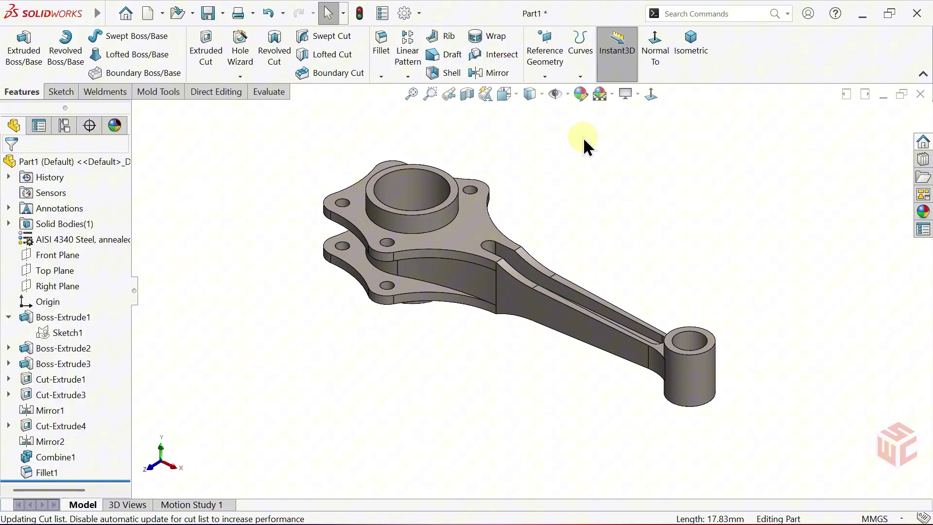
click(582, 100)
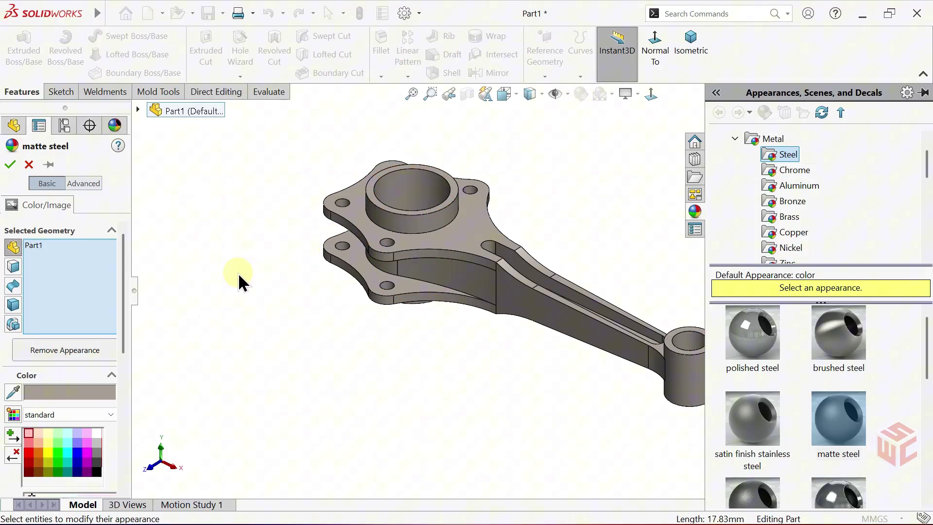
scroll(121, 324, down, 3)
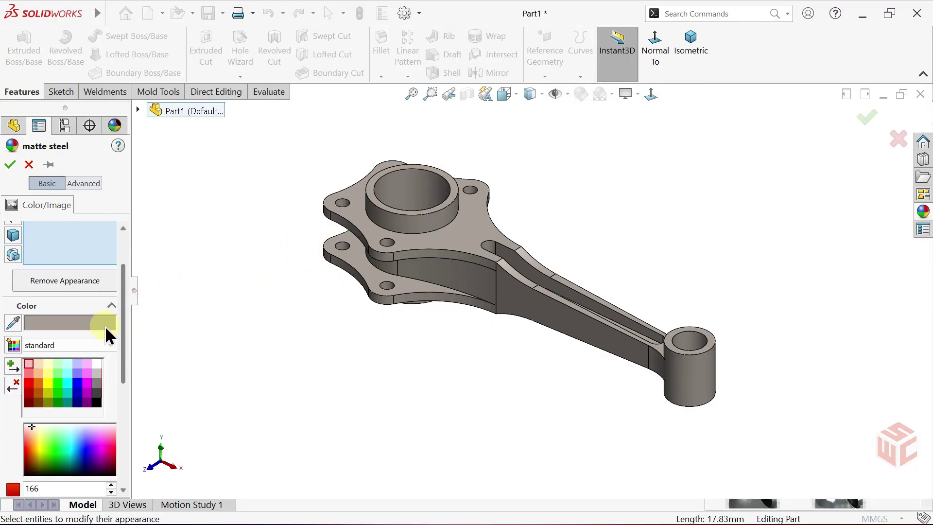
double_click(50, 322)
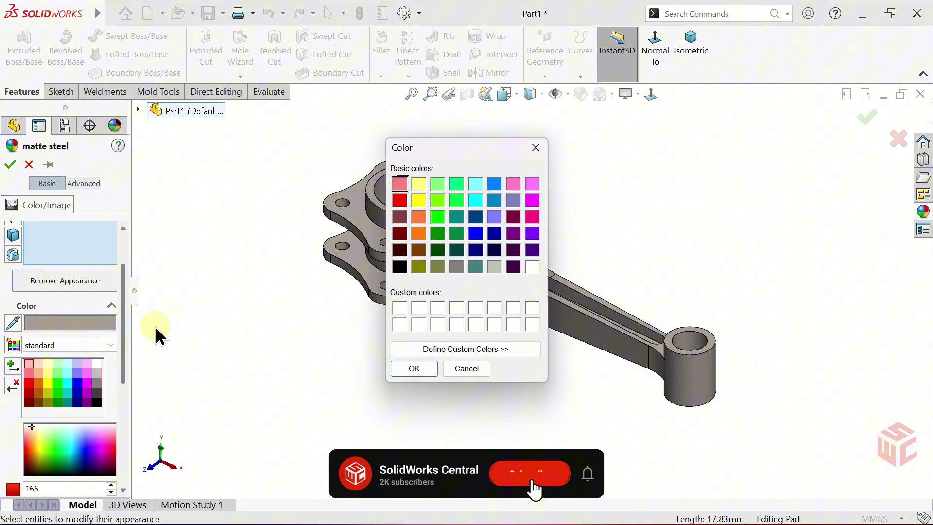
click(450, 351)
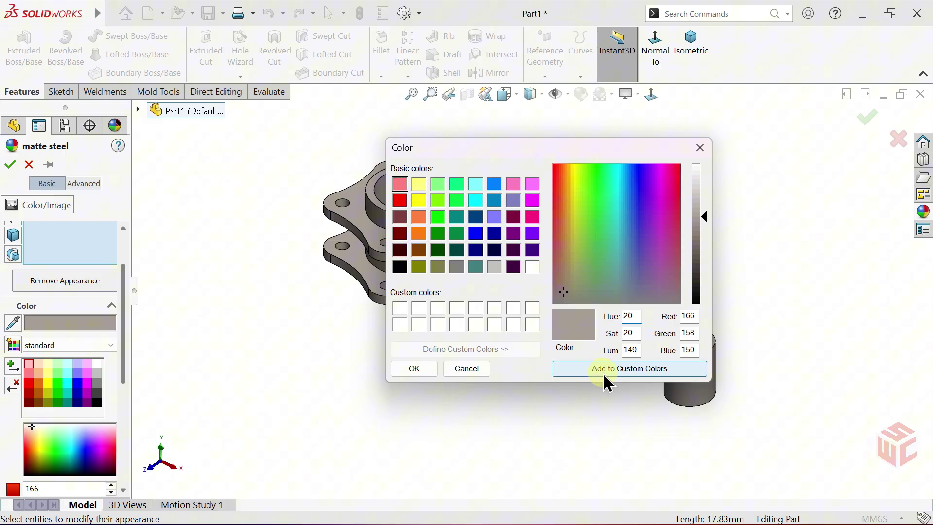
click(607, 379)
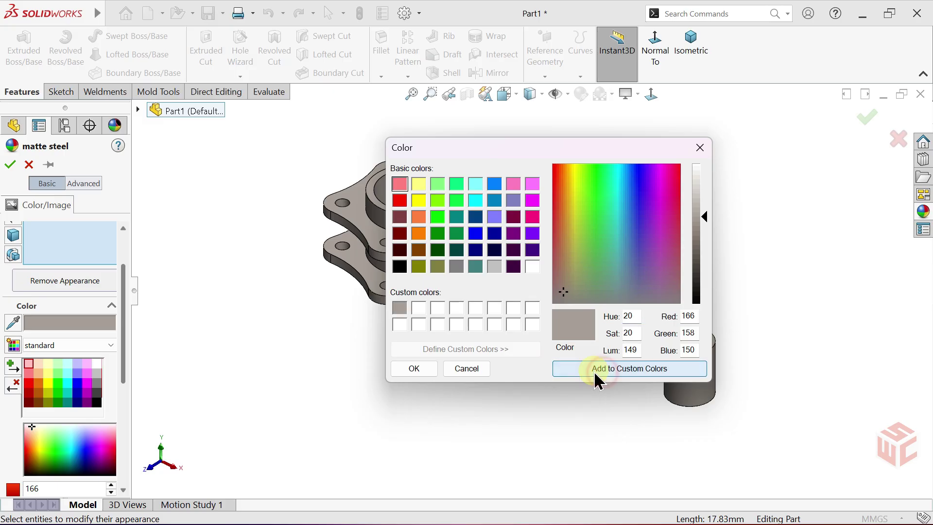
click(415, 369)
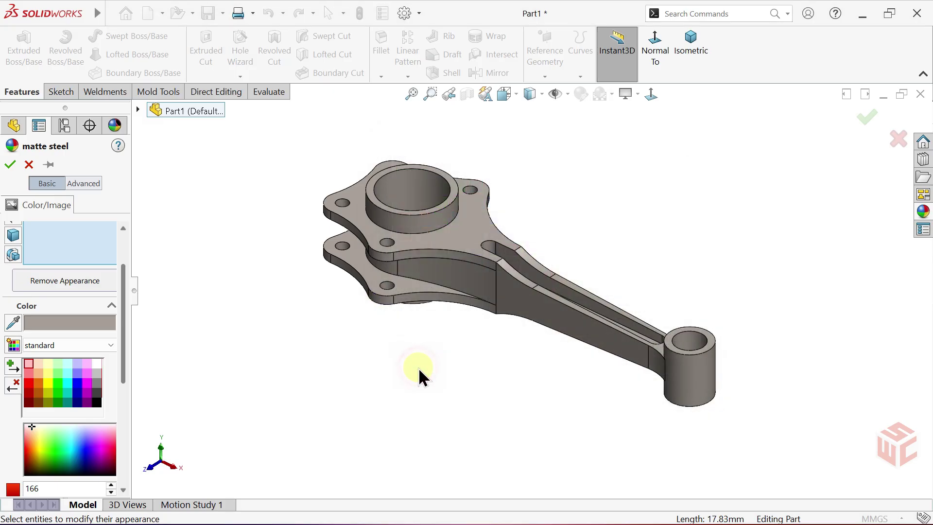
click(29, 163)
- Apply the brushed brass appearance from the Metal library to the whole part
middle_drag(640, 264, 768, 240)
click(921, 213)
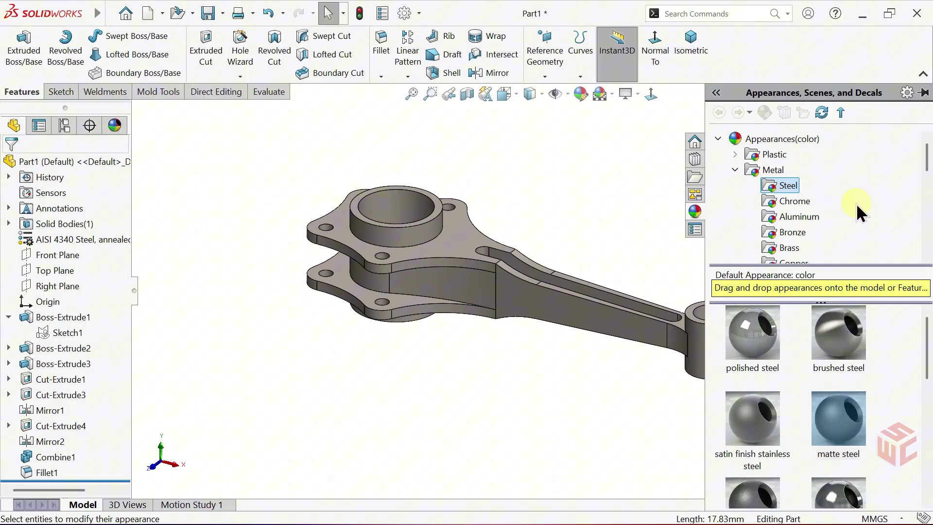
click(779, 186)
scroll(826, 207, down, 1)
click(789, 202)
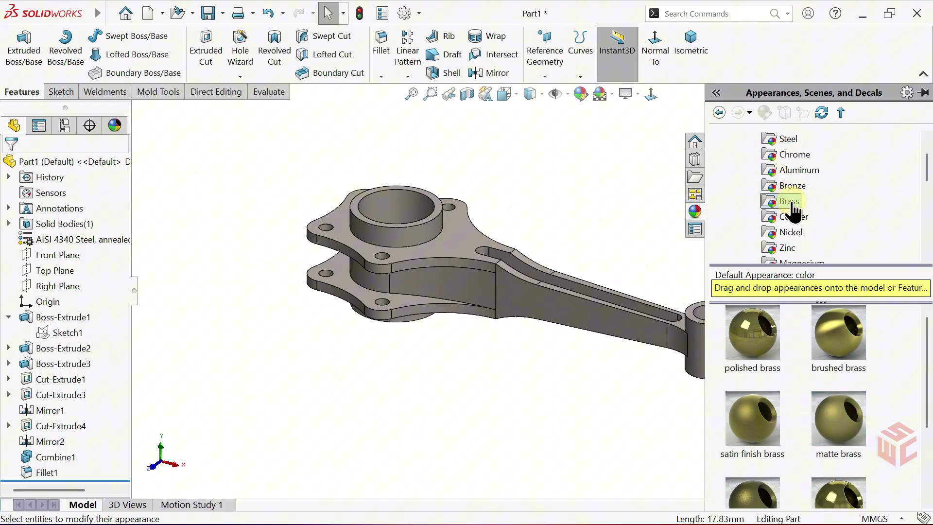
double_click(839, 334)
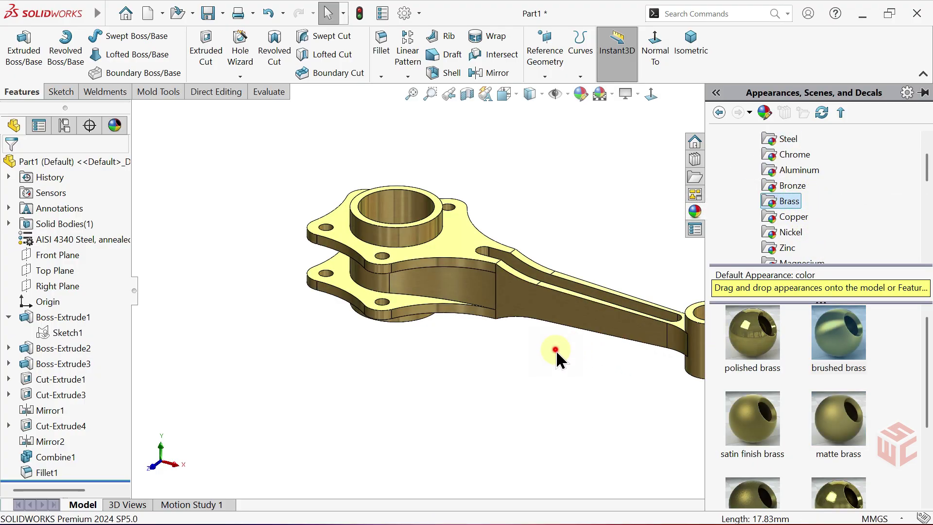
middle_drag(556, 350, 535, 346)
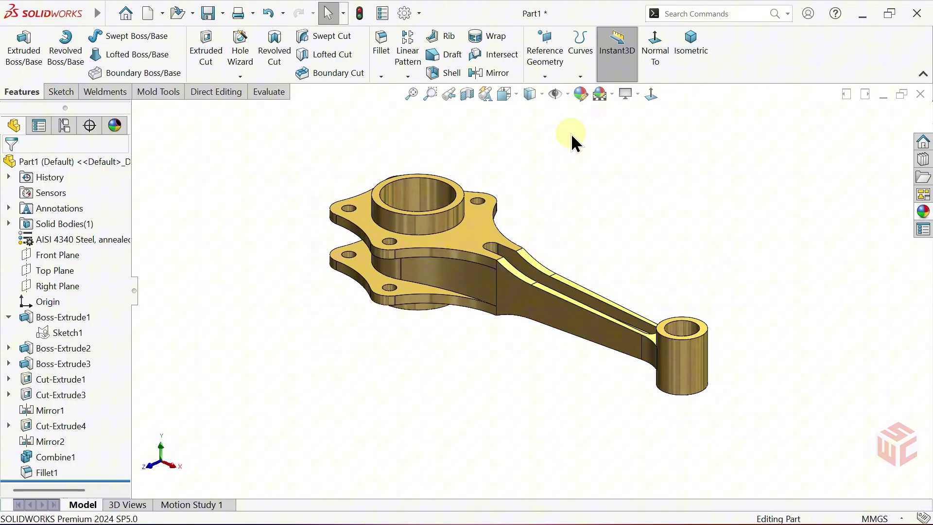
- Change the first colour of the brushed brass appearance to the saved custom grey and show the rod in isometric orientation
click(584, 98)
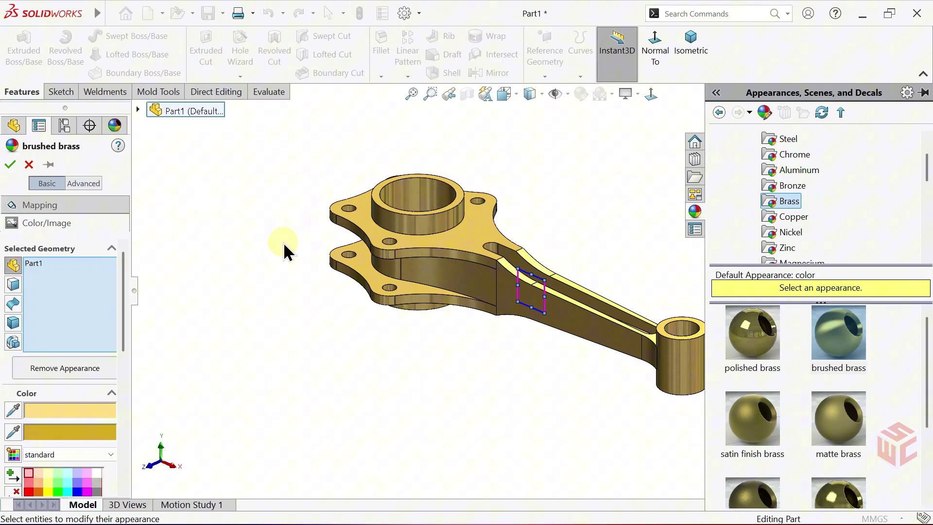
scroll(115, 326, down, 3)
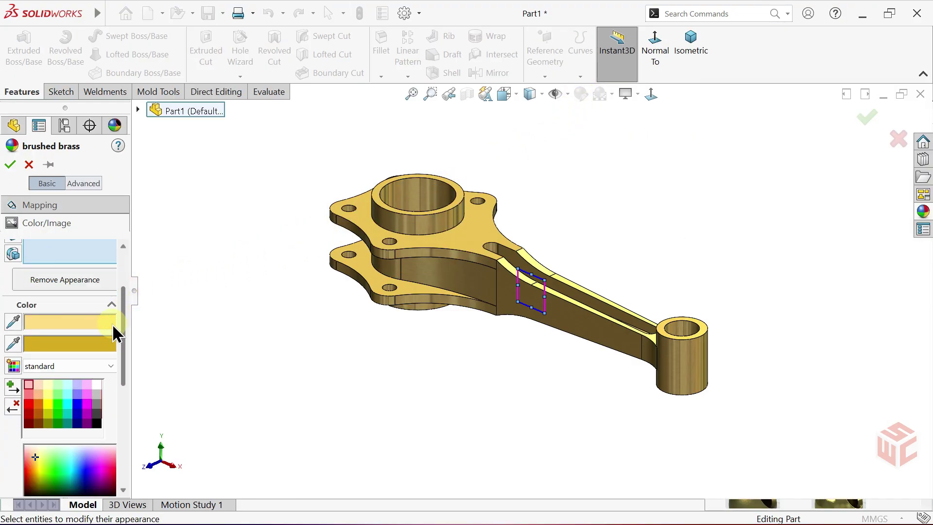
click(81, 321)
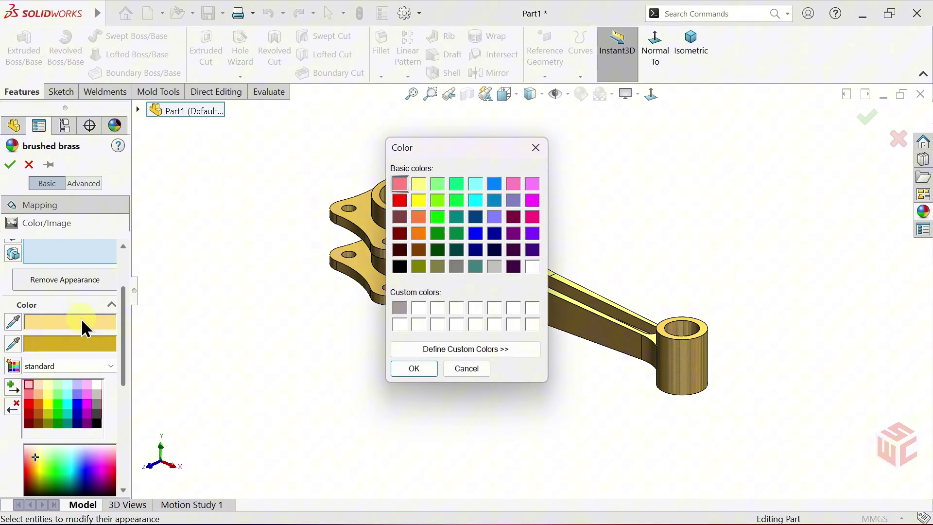
click(399, 308)
click(413, 369)
click(10, 165)
middle_drag(395, 319, 414, 251)
click(690, 64)
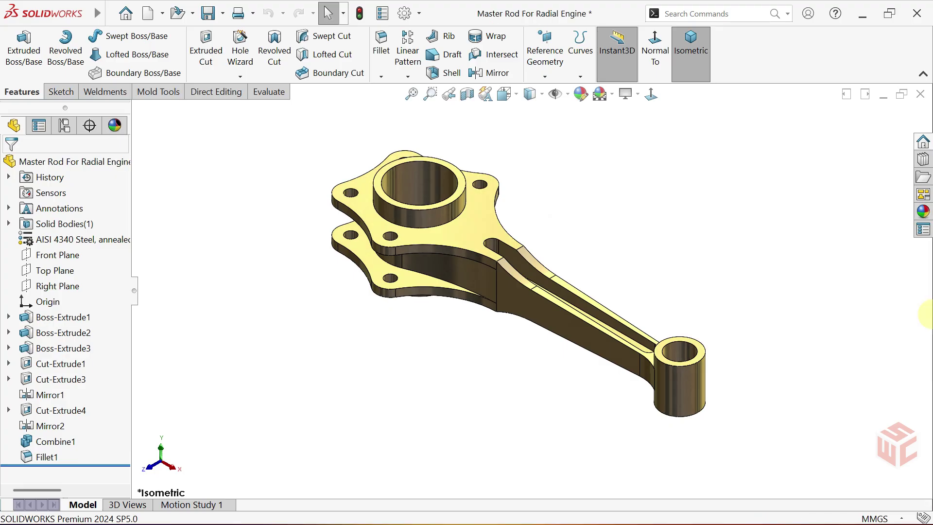
- Rotate the finished rod around to examine it from all sides
key(Right)
key(Right)
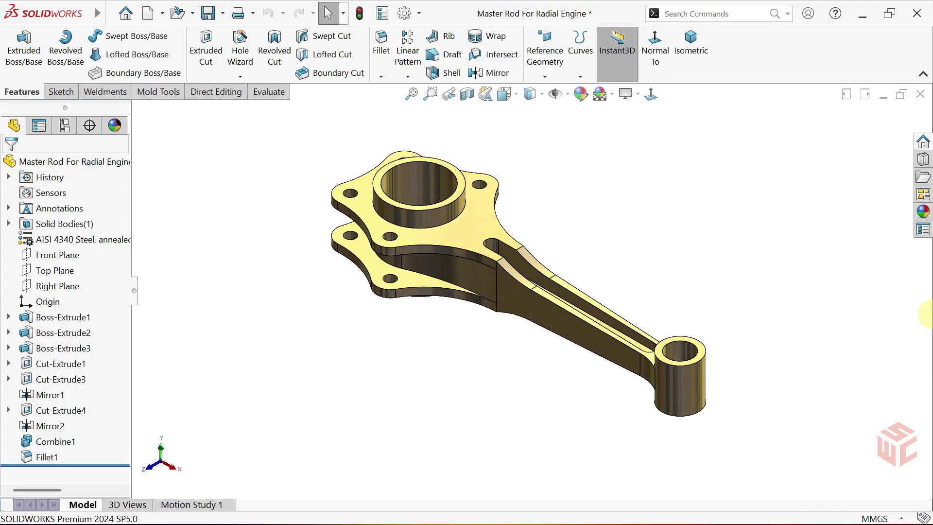
key(Right)
key(Right)
key(Right)
key(Right)
key(Right)
key(Right)
key(Right)
key(Right)
key(Right)
key(Right)
key(Right)
key(Right)
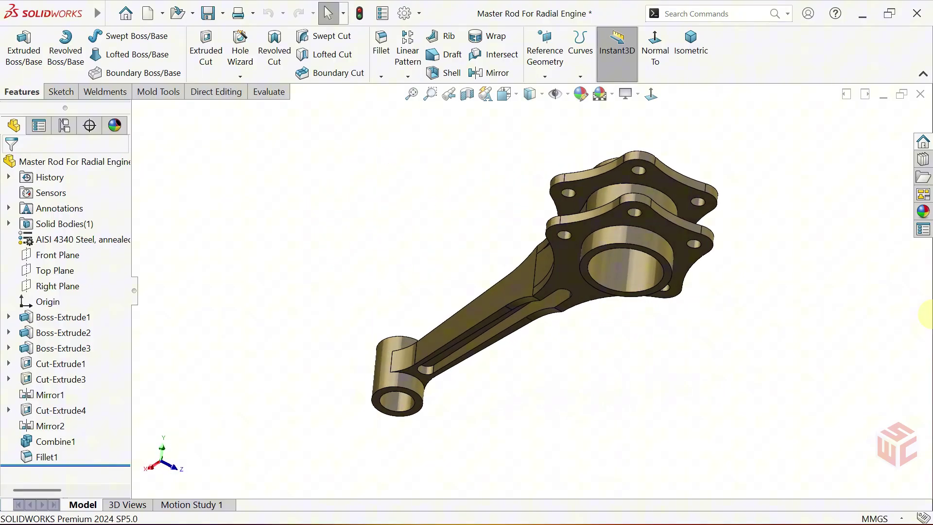
key(Right)
key(Right)
key(Right)
key(Right)
key(Right)
key(Right)
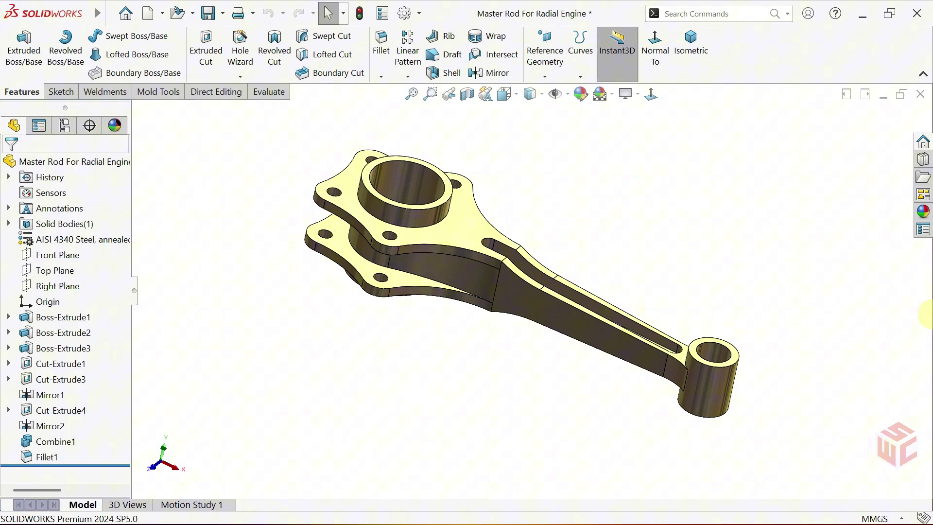
- Check the rod's front and top views, and start a section view through the Front Plane
key(ctrl+1)
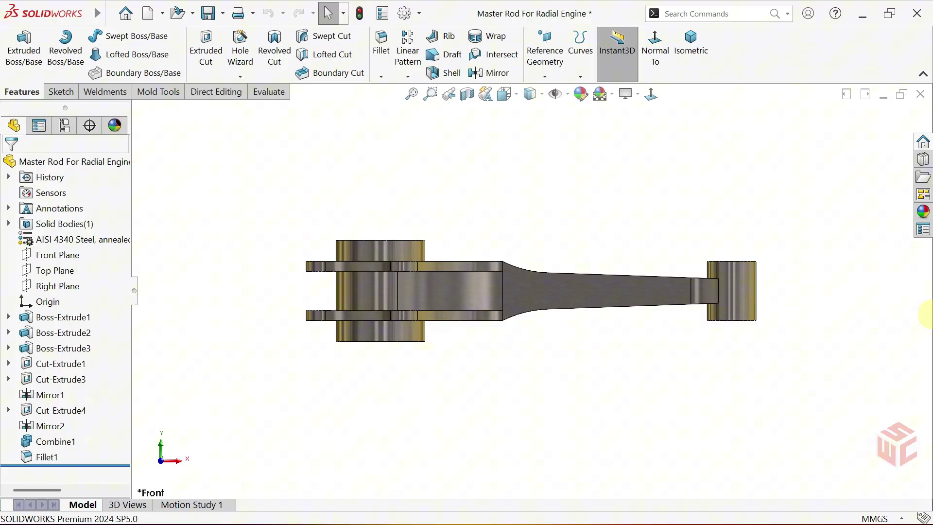
key(ctrl+5)
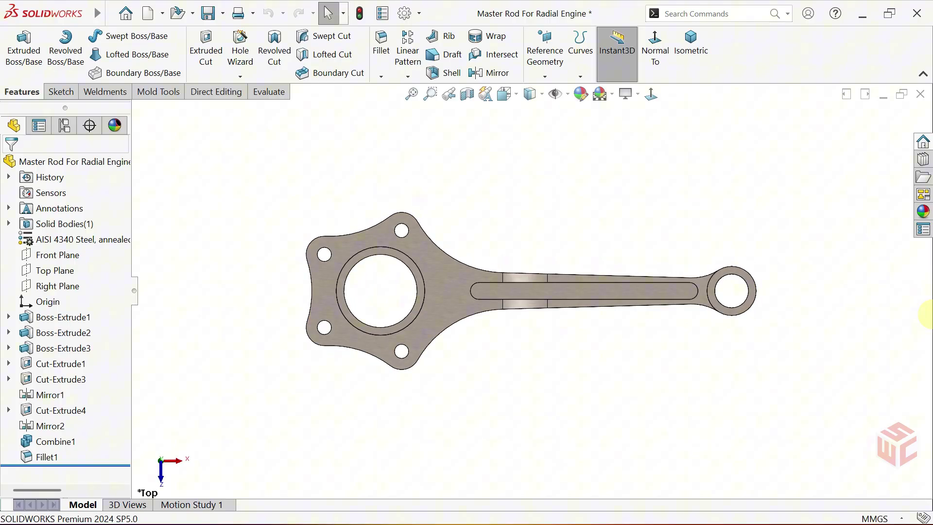
key(ctrl+1)
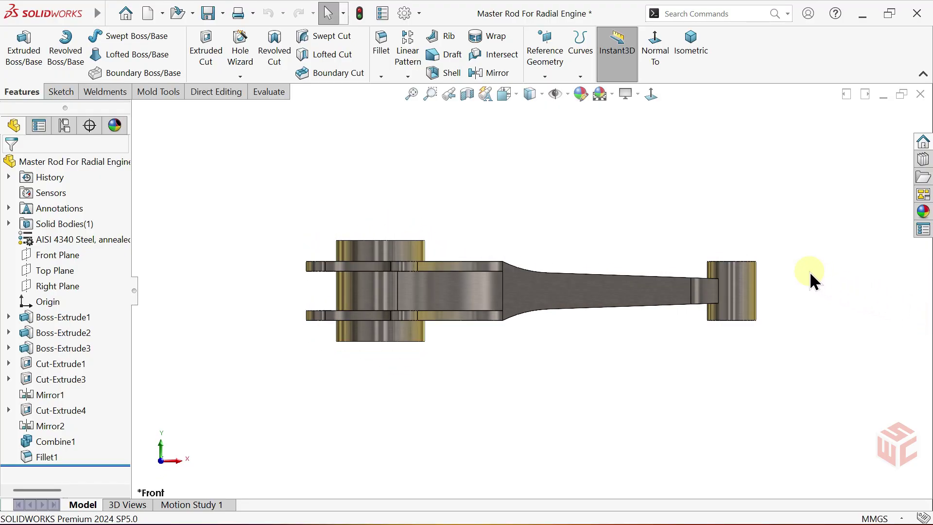
click(468, 95)
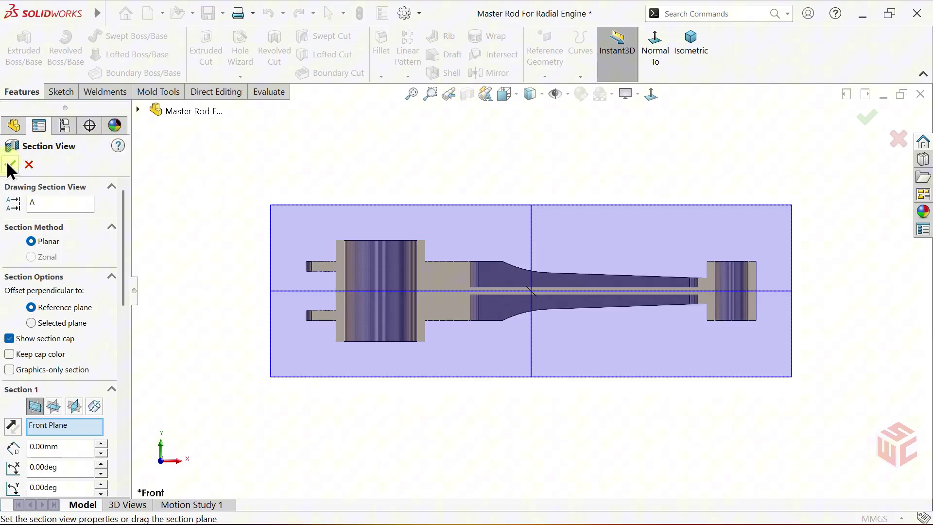